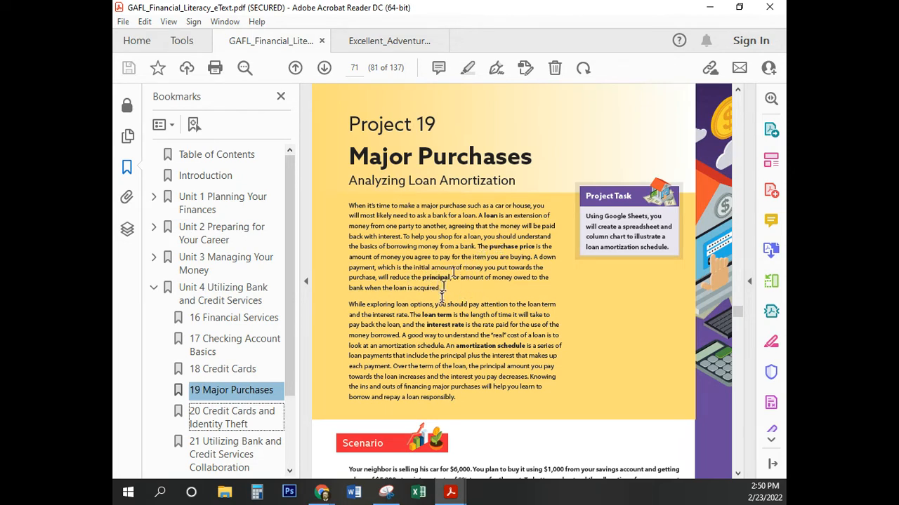
Step: Read the Project 19 Major Purchases introduction, focusing on the definition of an amortization schedule
scroll(466, 274, "down", 1)
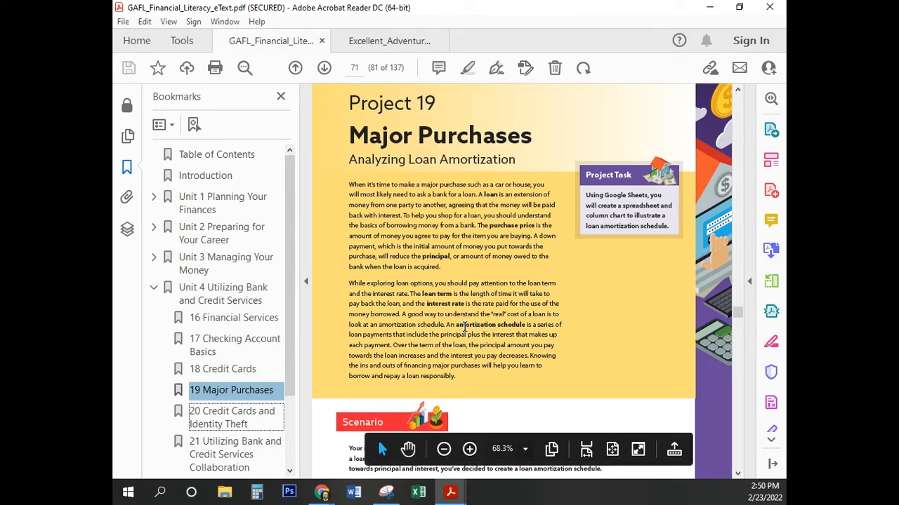
left_click_drag(461, 327, 475, 327)
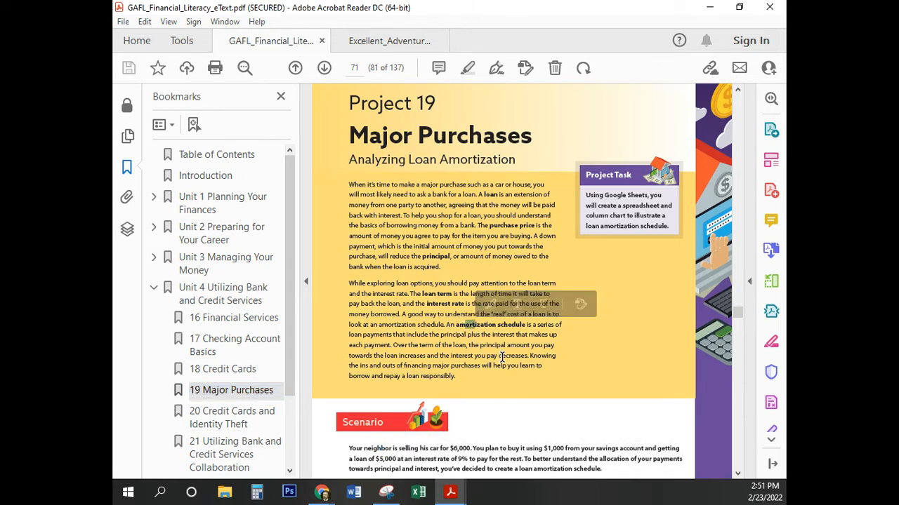
left_click(462, 325)
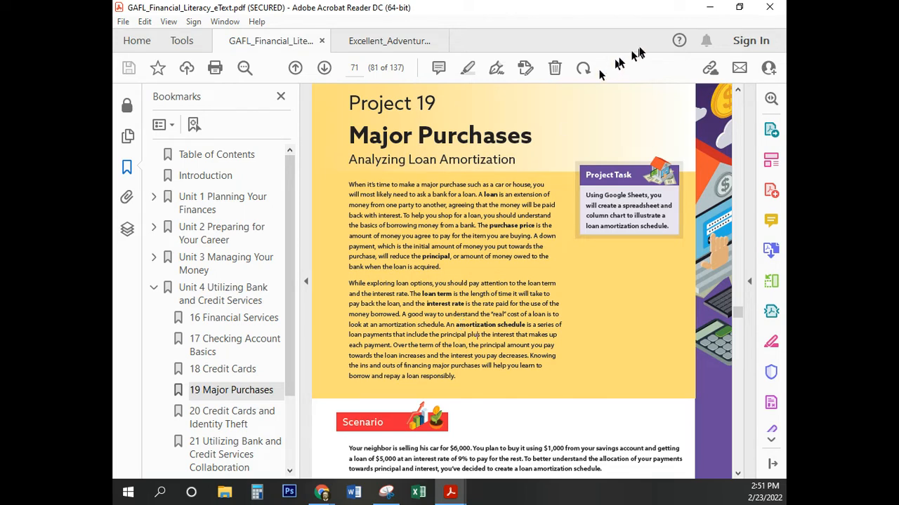
Step: Switch to Chrome and view the unit 4 project 19 assignment page with its required cell data and formulas
double_click(555, 10)
left_click_drag(309, 90, 2, 151)
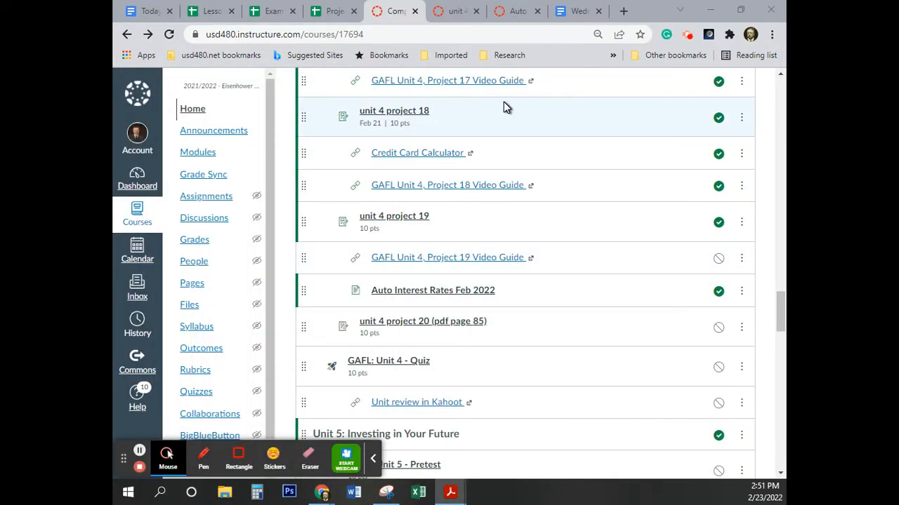
left_click(457, 12)
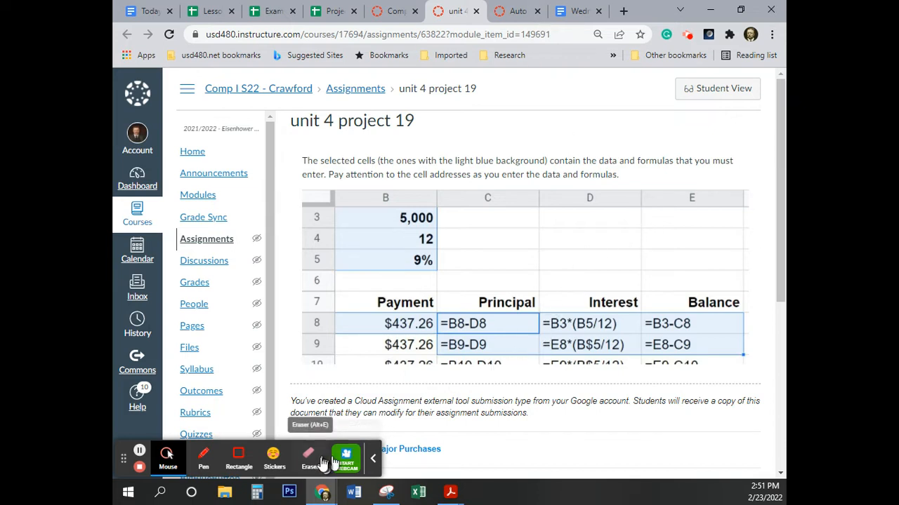
left_click(373, 461)
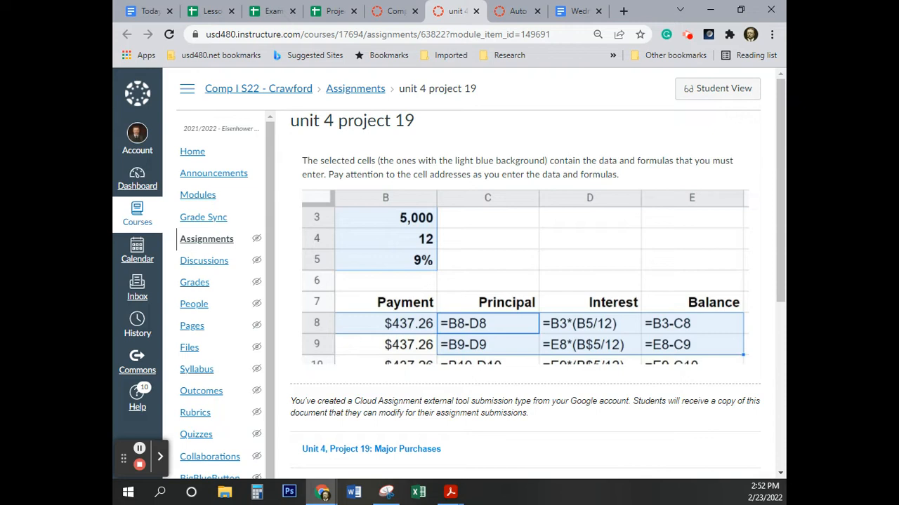
Step: Switch back to Adobe Acrobat Reader and examine the Figure 19 loan amortization schedule on page 74 at full window size
left_click(451, 492)
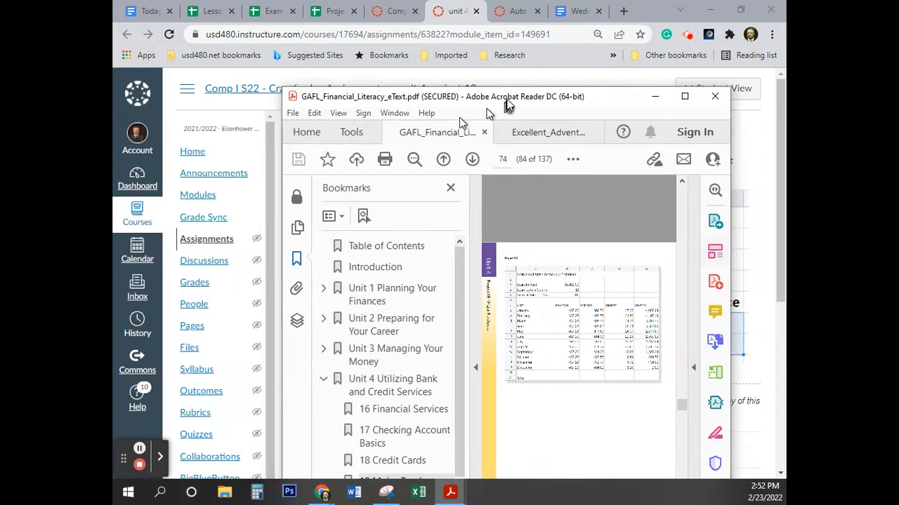
left_click_drag(508, 105, 527, 62)
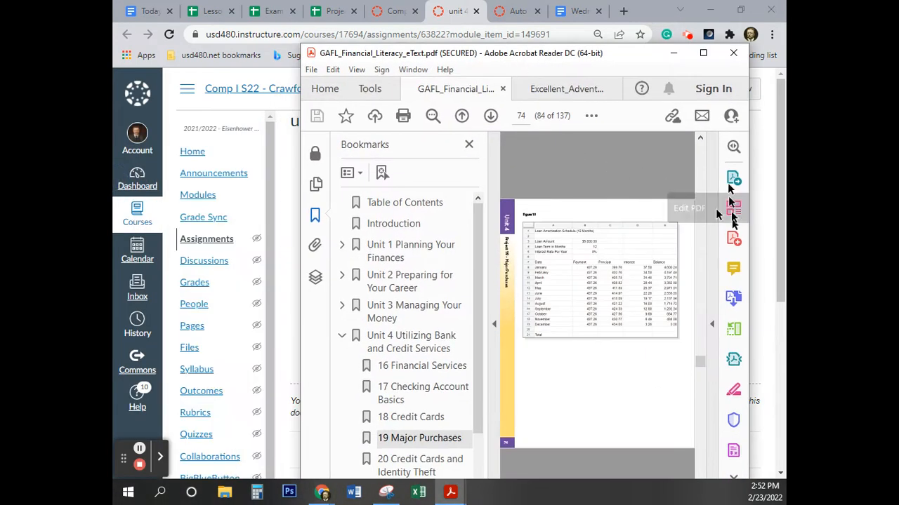
left_click(703, 53)
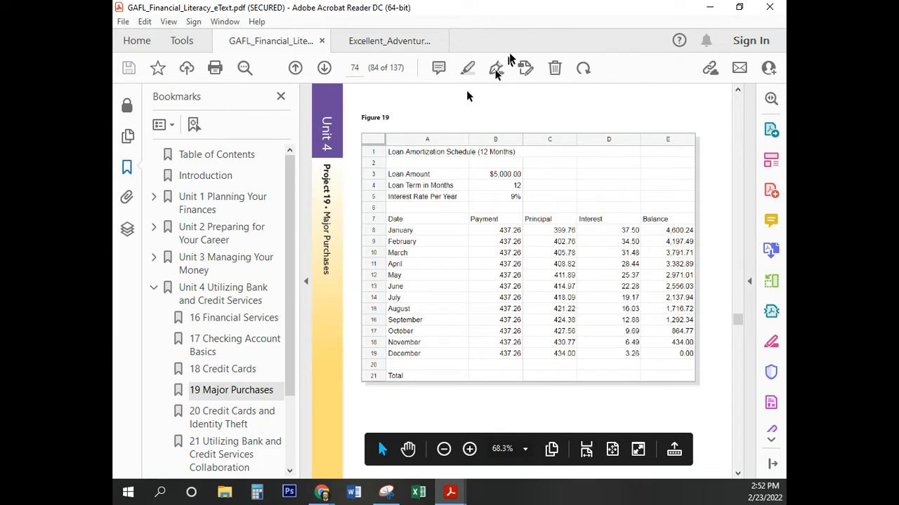
Step: Return to Chrome and bring up the Project 19 Example spreadsheet
left_click_drag(516, 19, 277, 151)
left_click(322, 492)
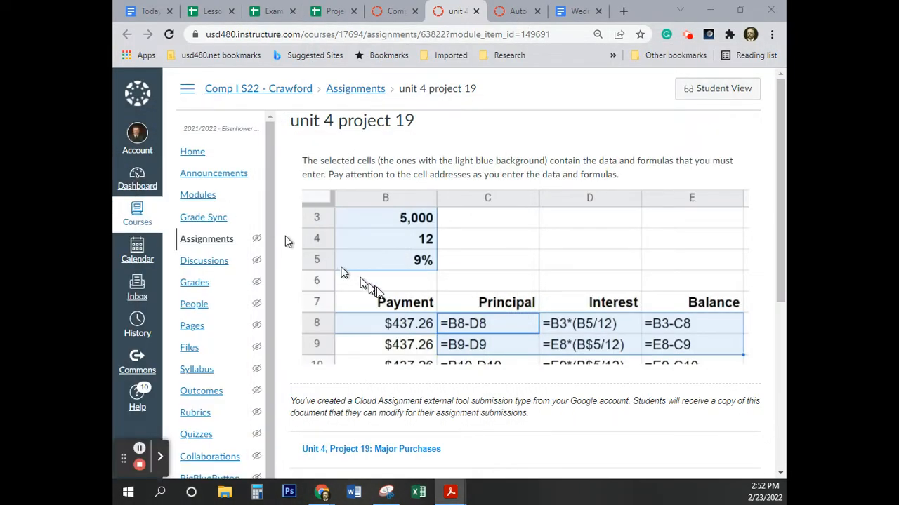
left_click(331, 11)
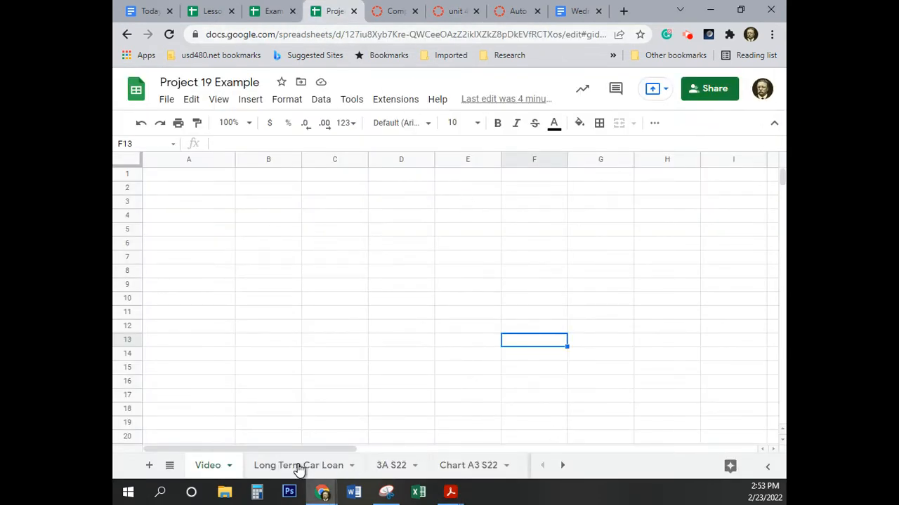
left_click(295, 464)
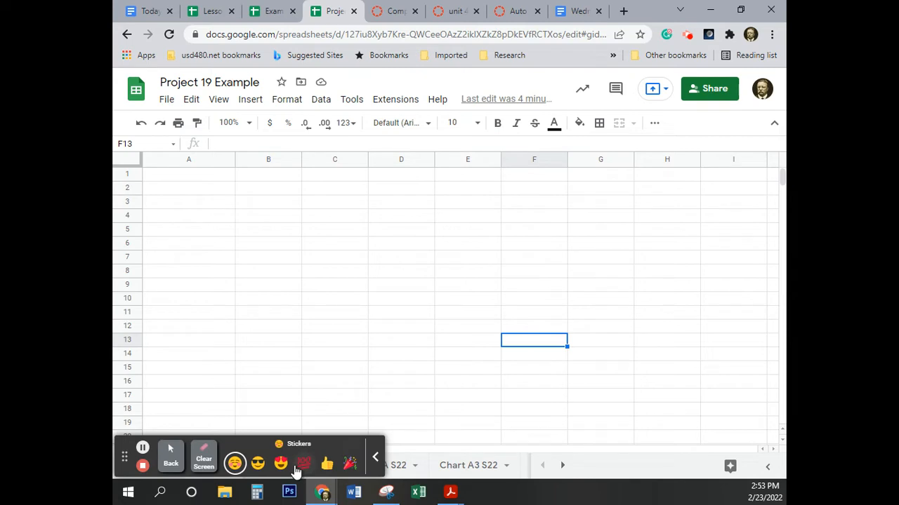
left_click(298, 466)
left_click(377, 459)
left_click(254, 404)
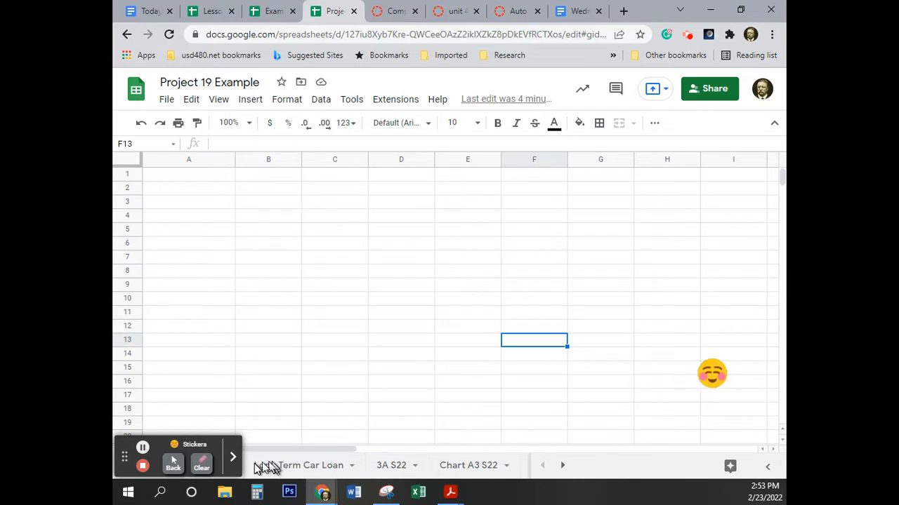
left_click(205, 467)
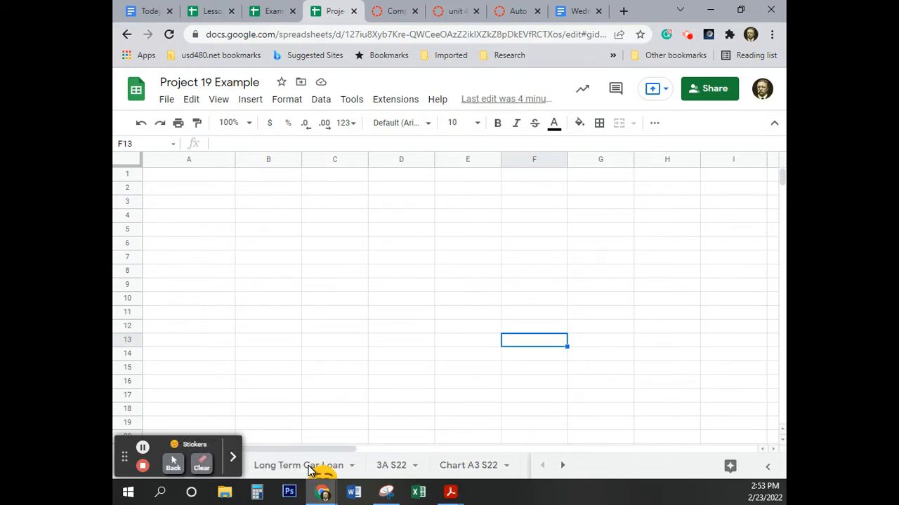
left_click(201, 464)
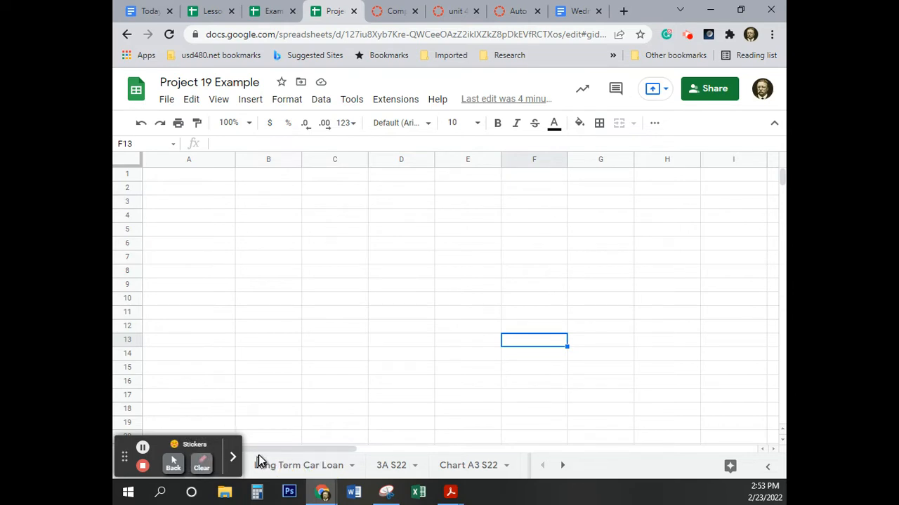
left_click(289, 474)
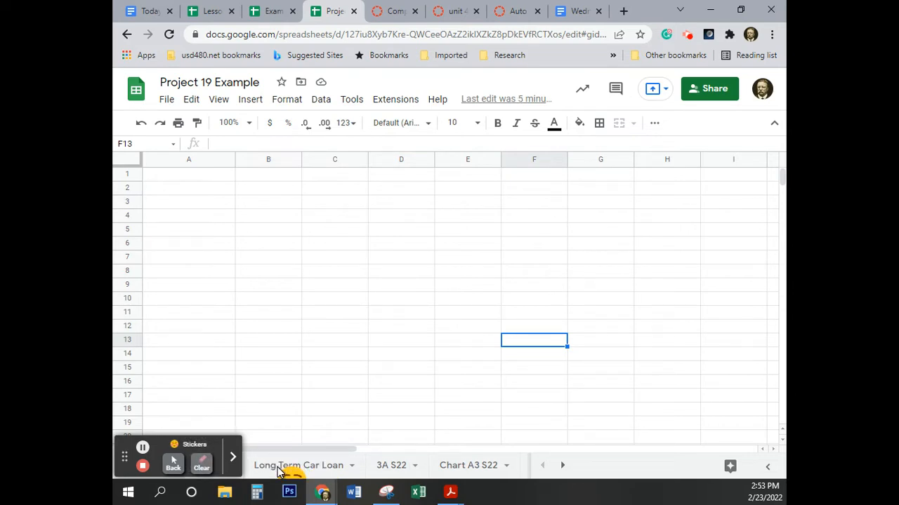
left_click(173, 463)
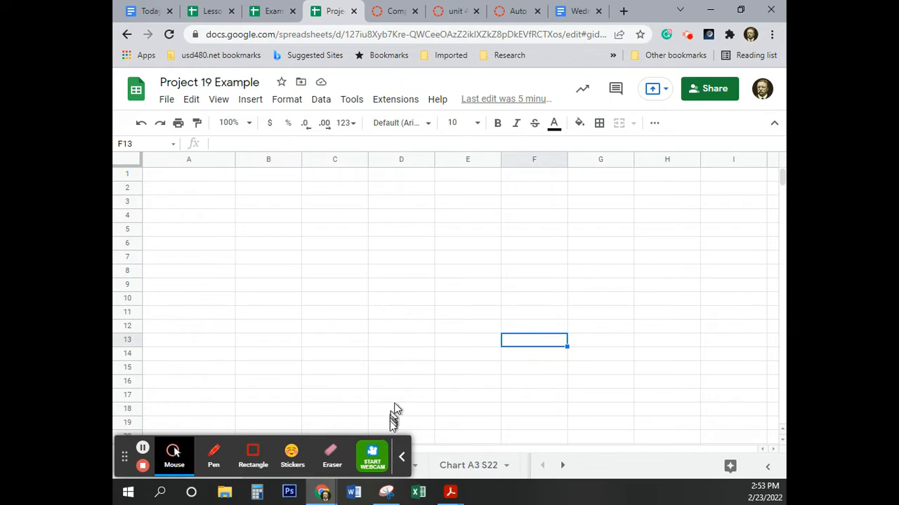
left_click(401, 457)
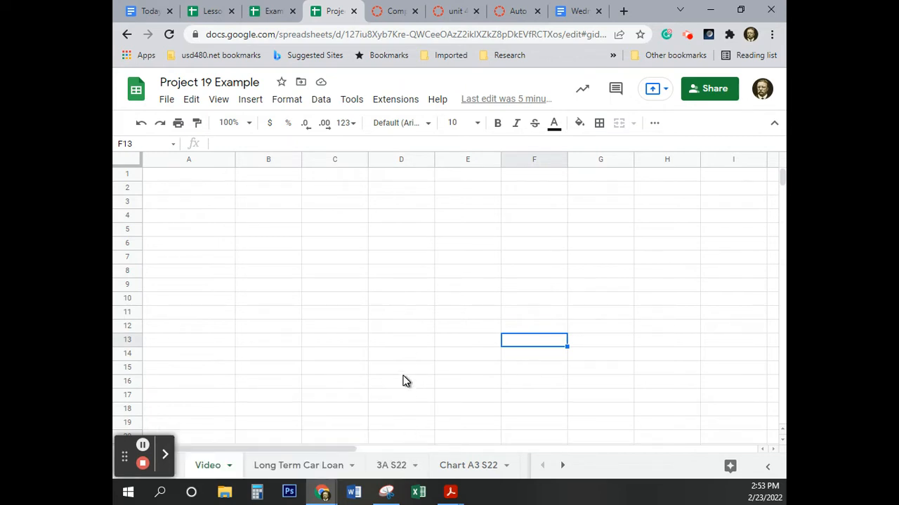
Step: On the Long Term Car Loan sheet, clear the loan amount, term and interest rate in cells B3:B5
left_click(330, 471)
scroll(432, 299, "up", 8)
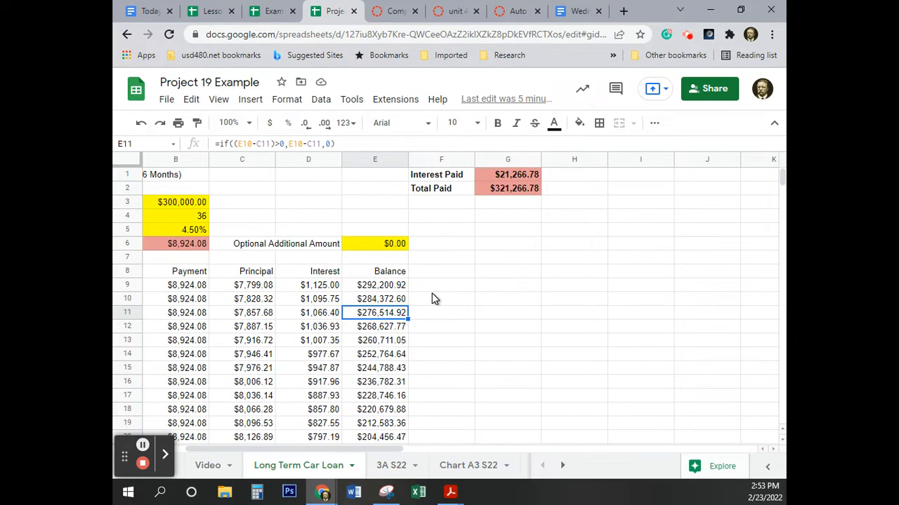
left_click_drag(373, 450, 275, 447)
left_click_drag(319, 203, 319, 237)
key("Delete")
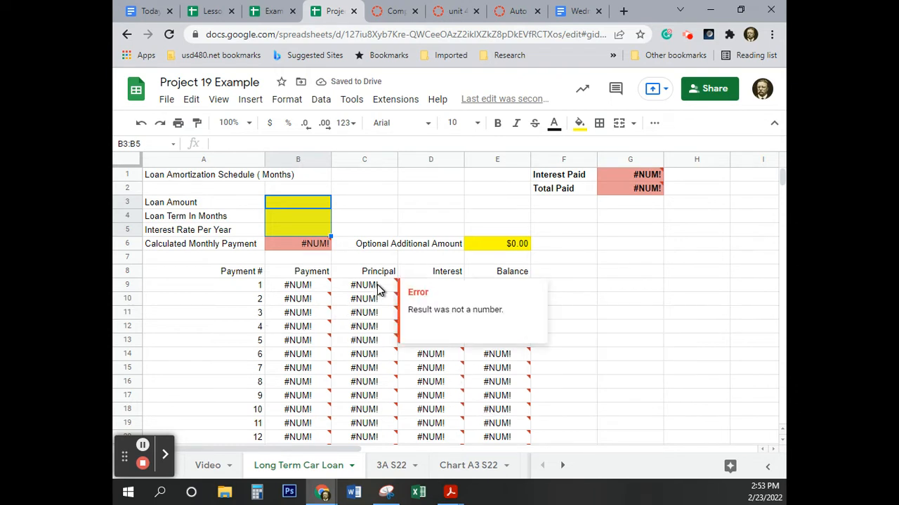
Step: Inspect the formulas for the first payment in B9, the balance in E17 and the calculated monthly payment in B6
left_click(307, 289)
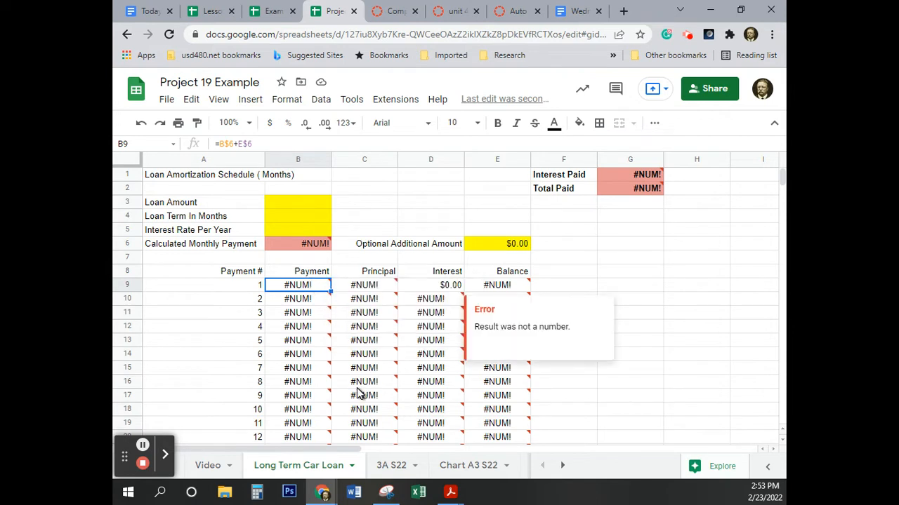
left_click(446, 397)
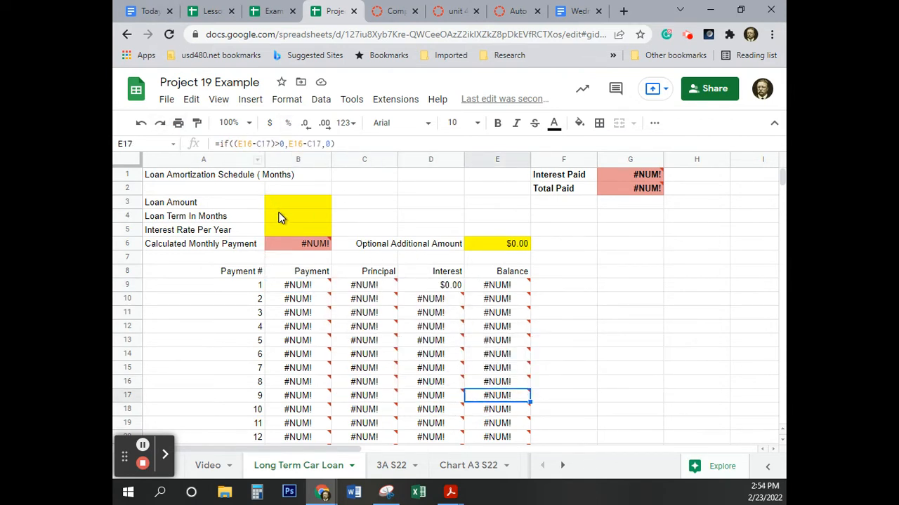
left_click(297, 248)
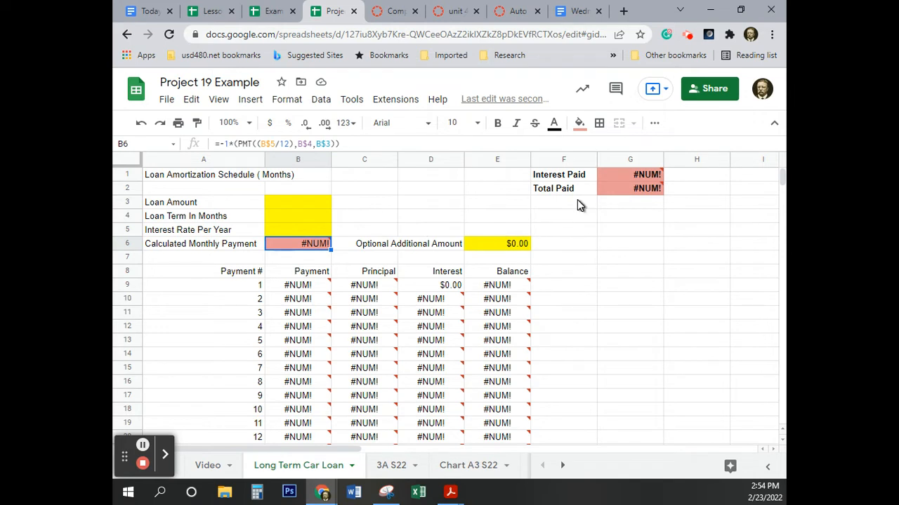
Step: Enter a loan amount of 30000, a loan term of 80 months and a yearly interest rate of 4.5%
left_click(288, 205)
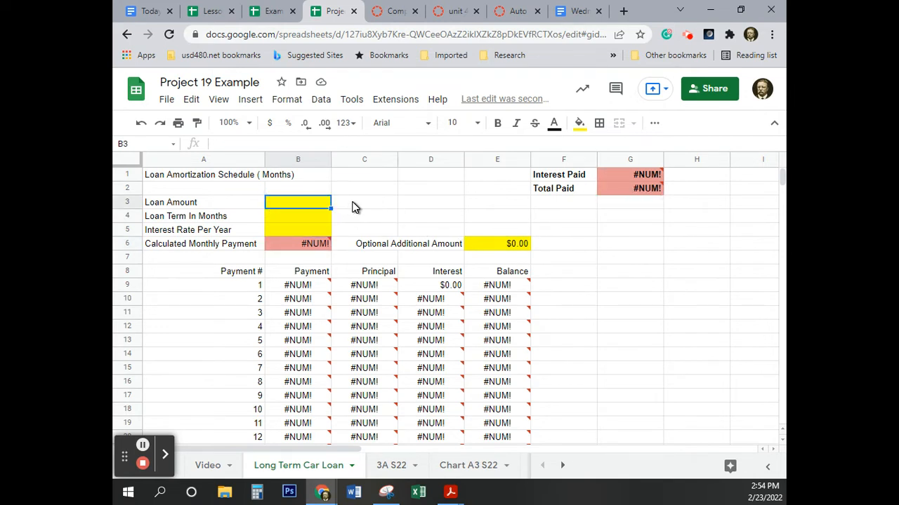
type("30,000")
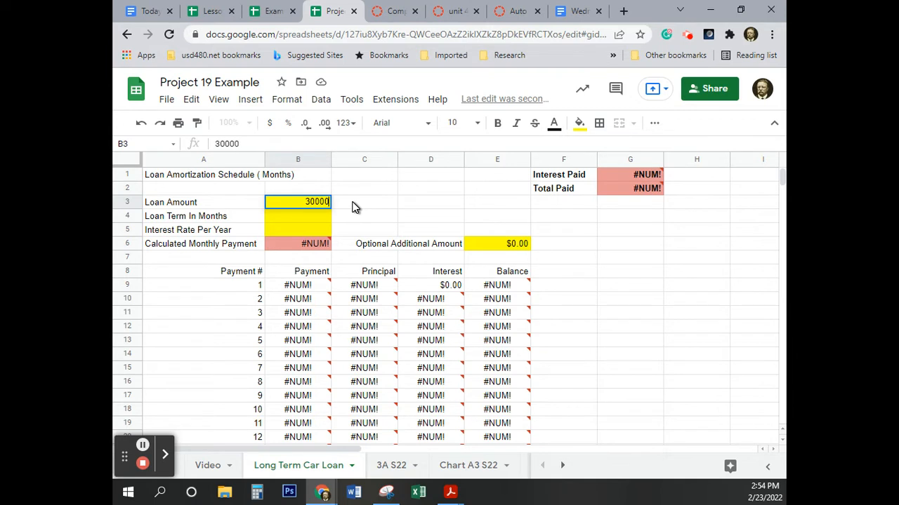
key("Return")
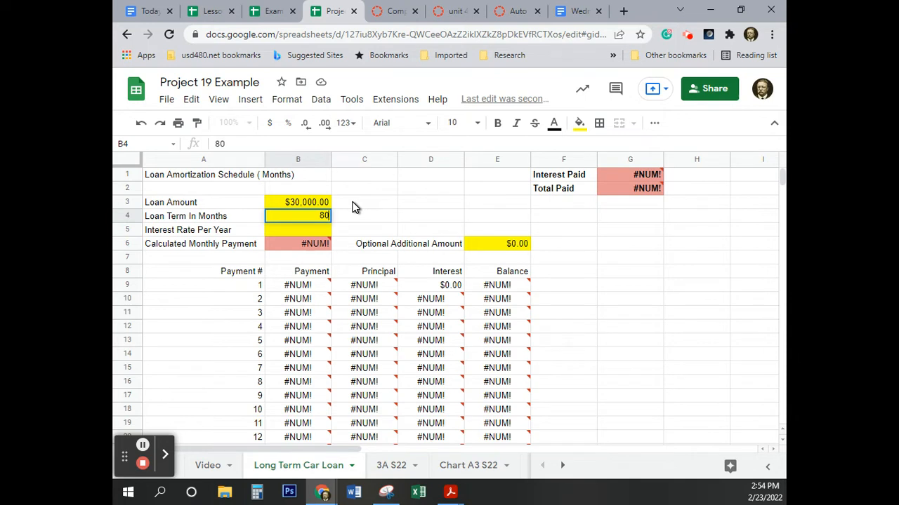
key("Return")
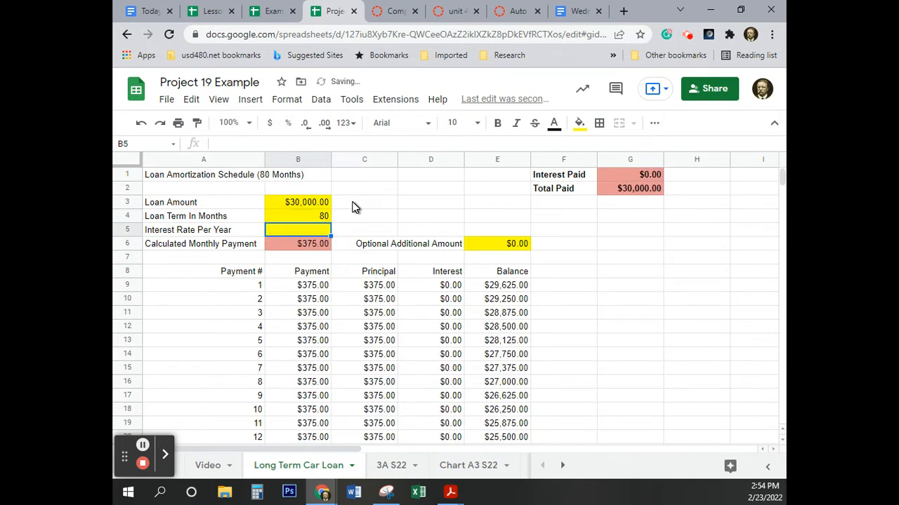
type("4.5")
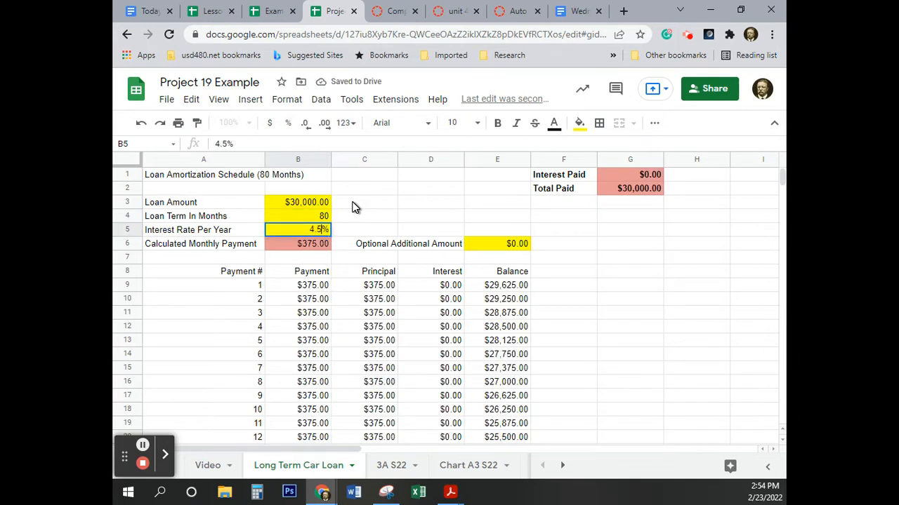
key("Return")
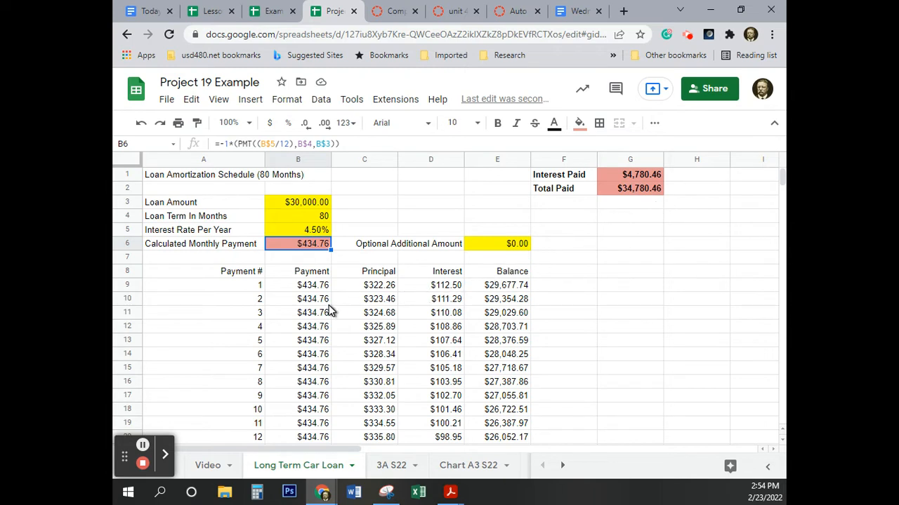
Step: Set the loan term to 48 months and look over the recalculated payment schedule
left_click(314, 217)
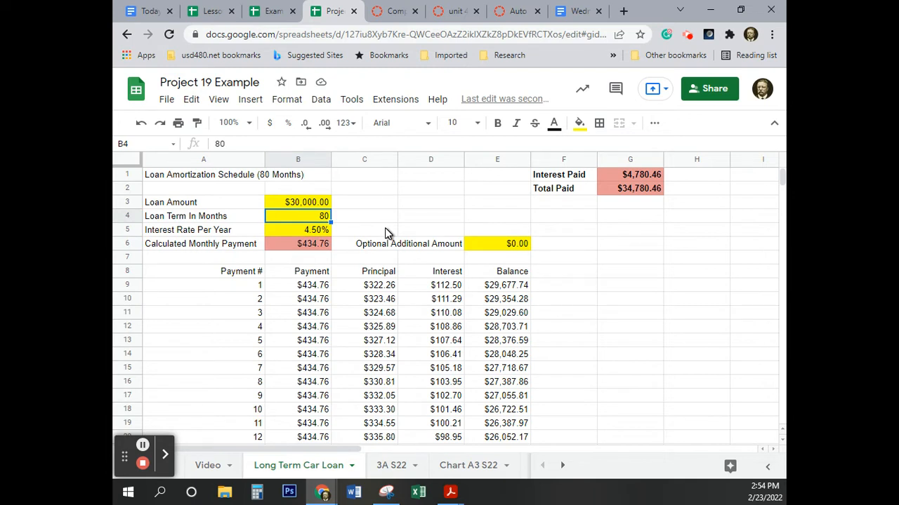
type("48")
key("Return")
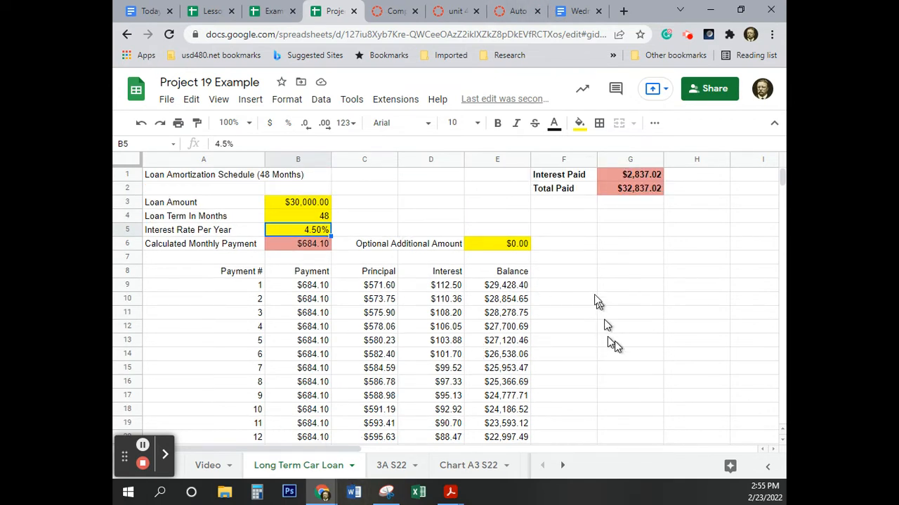
scroll(594, 292, "down", 4)
scroll(593, 292, "up", 4)
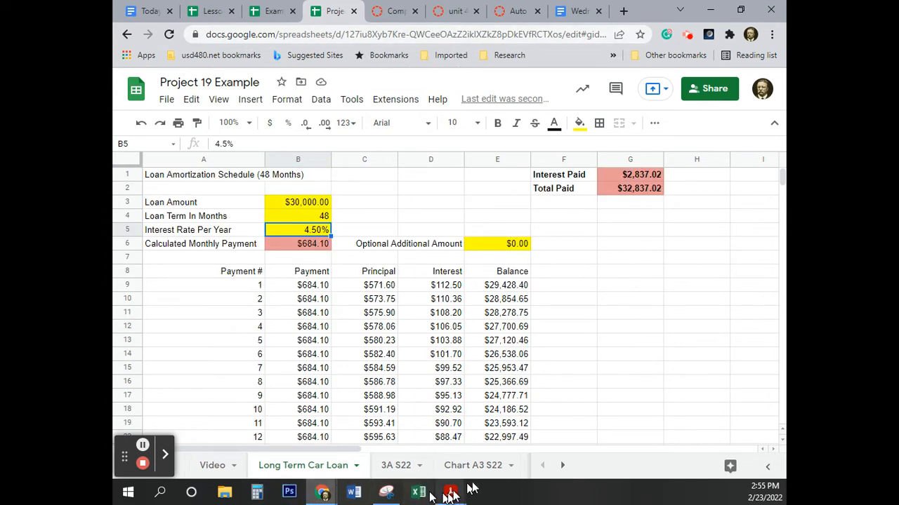
Step: Browse the workbook's remaining sheet names and open the blank Video sheet
left_click(563, 466)
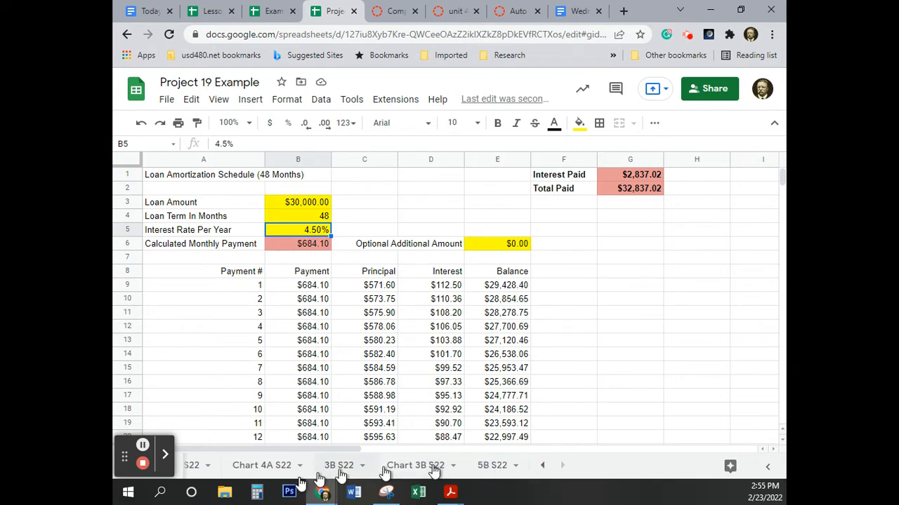
left_click(542, 467)
left_click(542, 467)
left_click(542, 467)
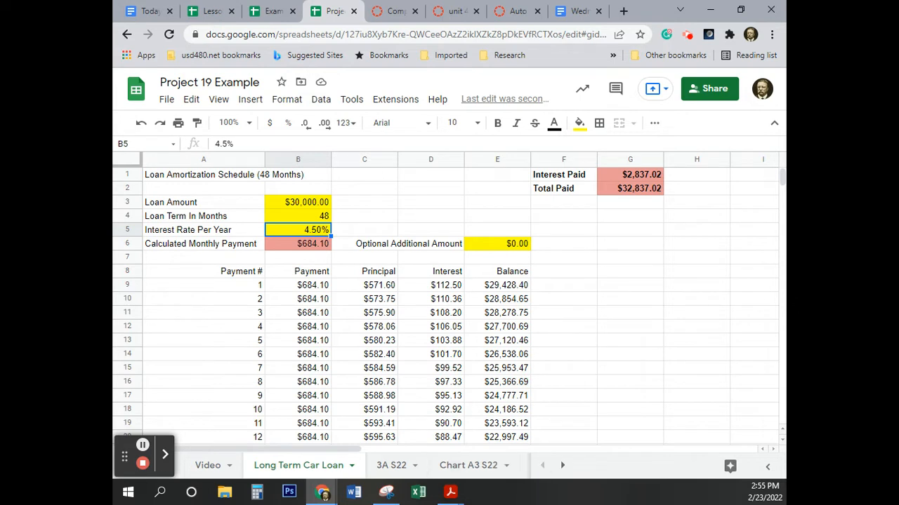
left_click(226, 473)
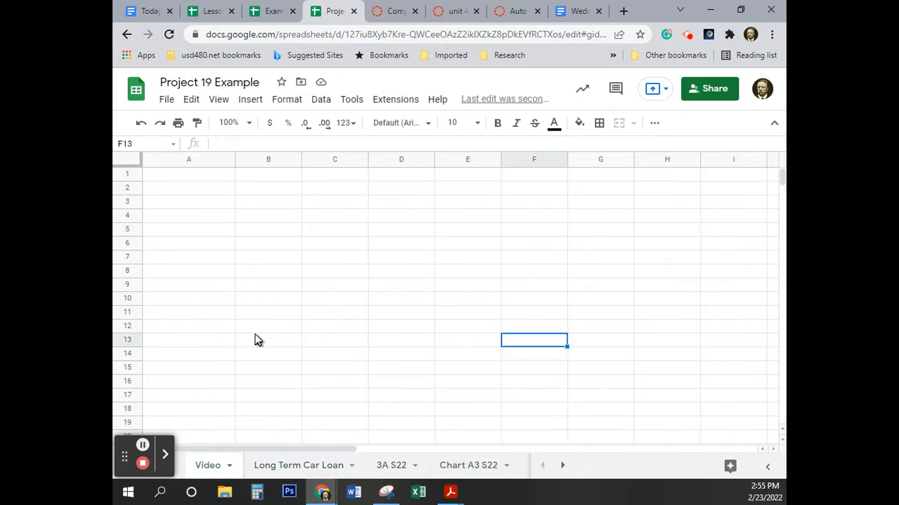
left_click(188, 176)
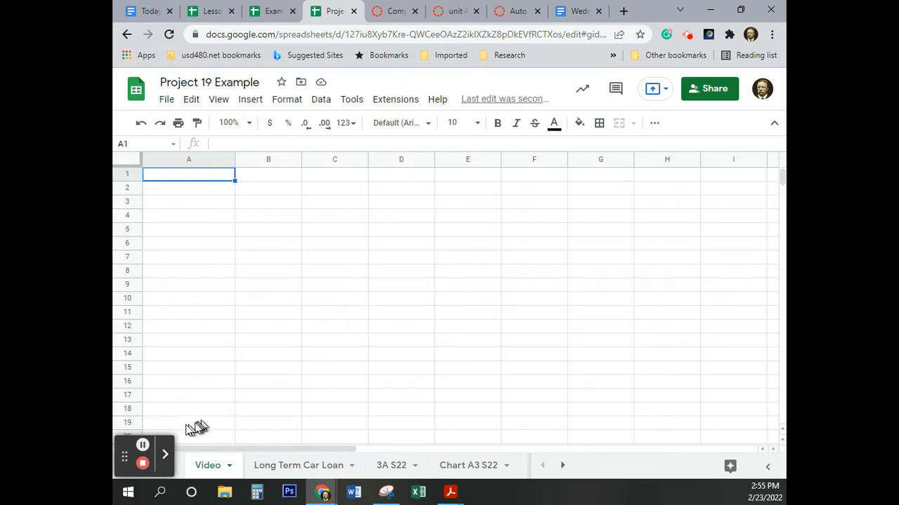
left_click(142, 445)
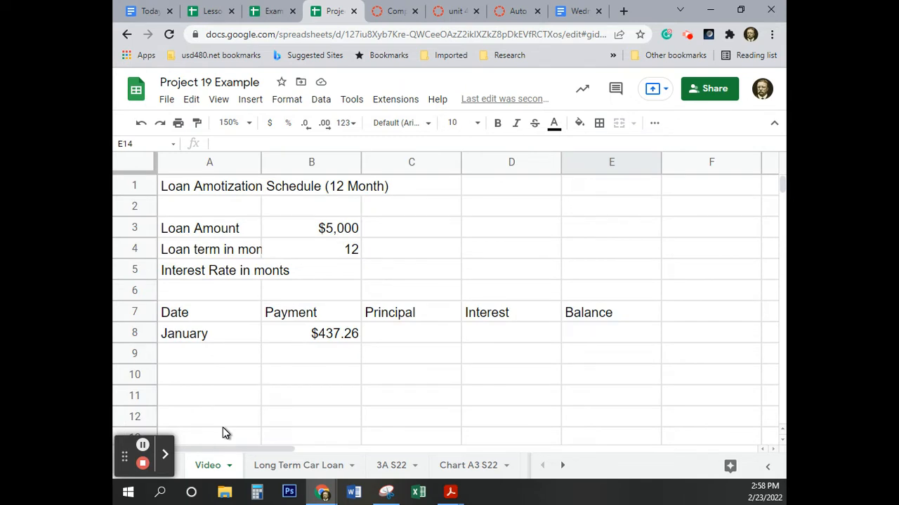
Step: Try to enter 9% as the interest rate in B5
left_click(336, 272)
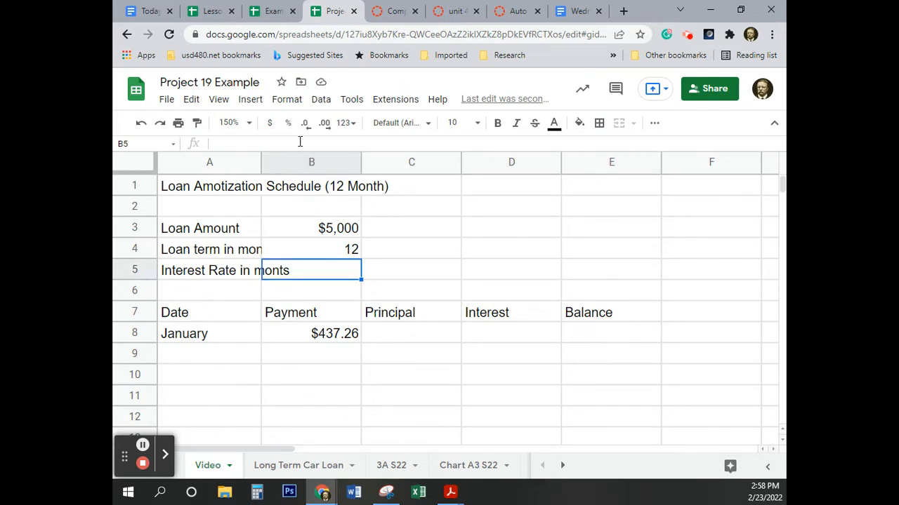
type("9%%")
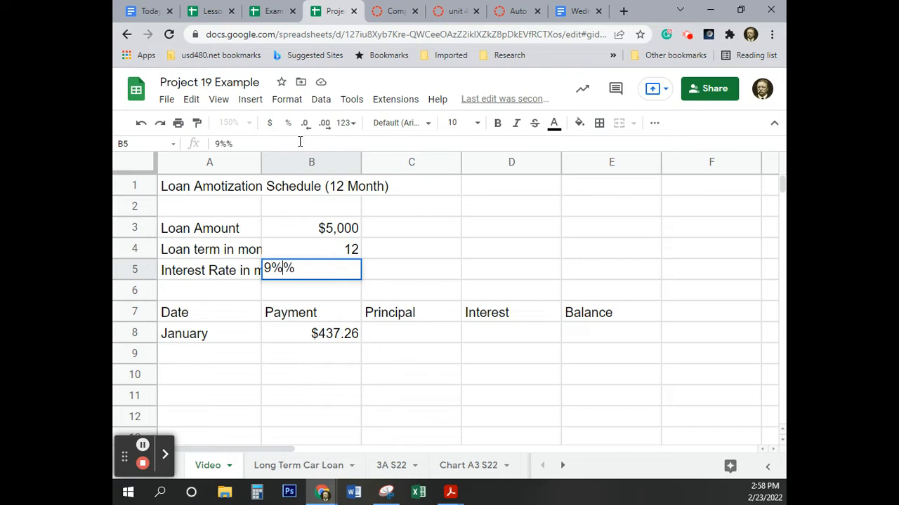
key("Return")
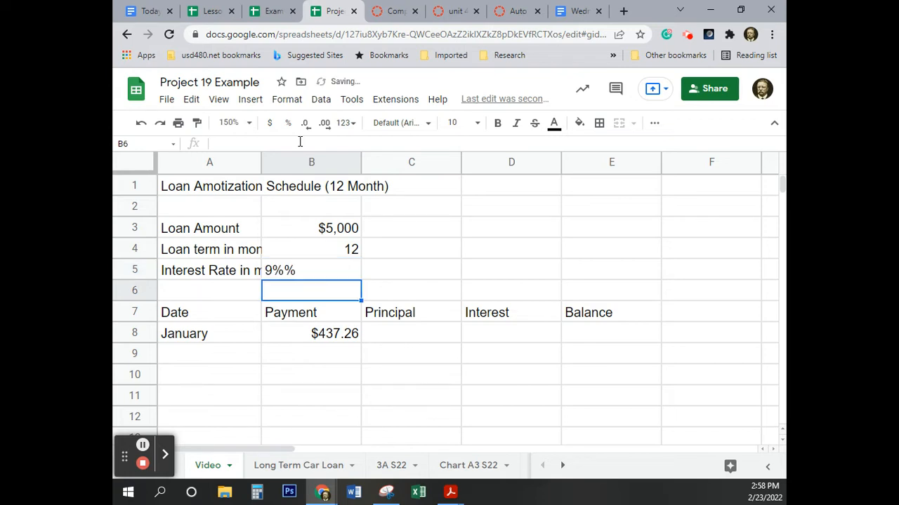
Step: Correct the label in A5 to "Interest Rate in months" and widen column A to fit the labels
left_click(298, 275)
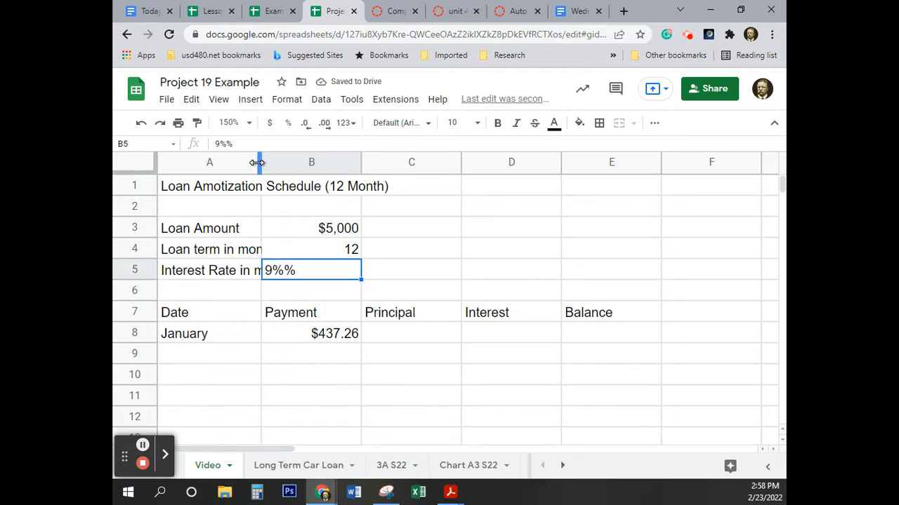
left_click_drag(261, 163, 293, 162)
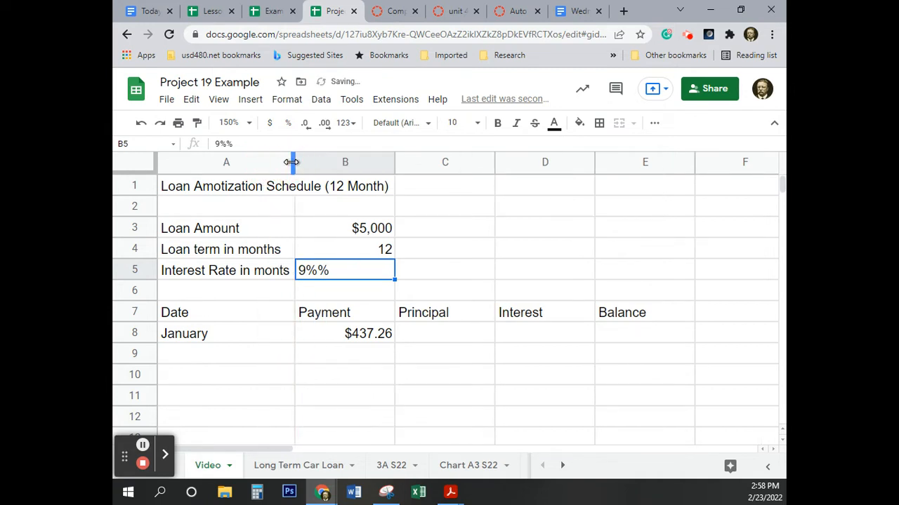
left_click(275, 278)
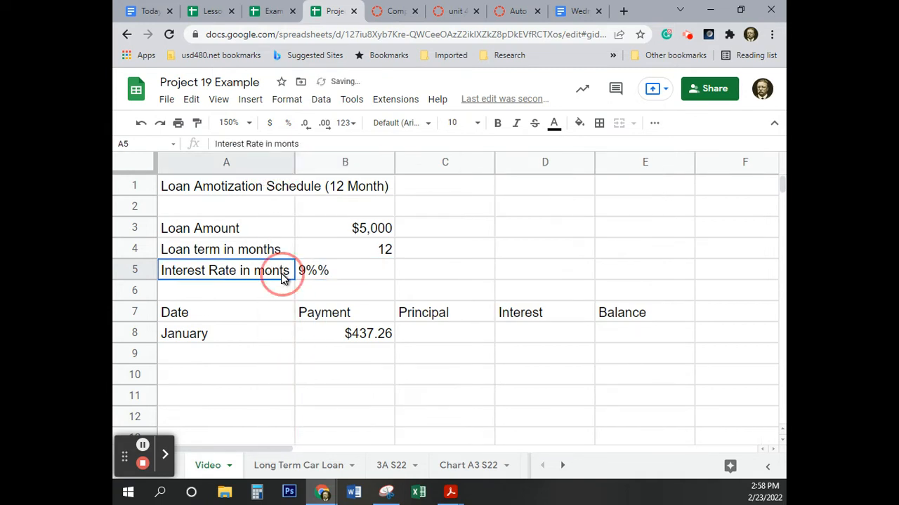
left_click(297, 144)
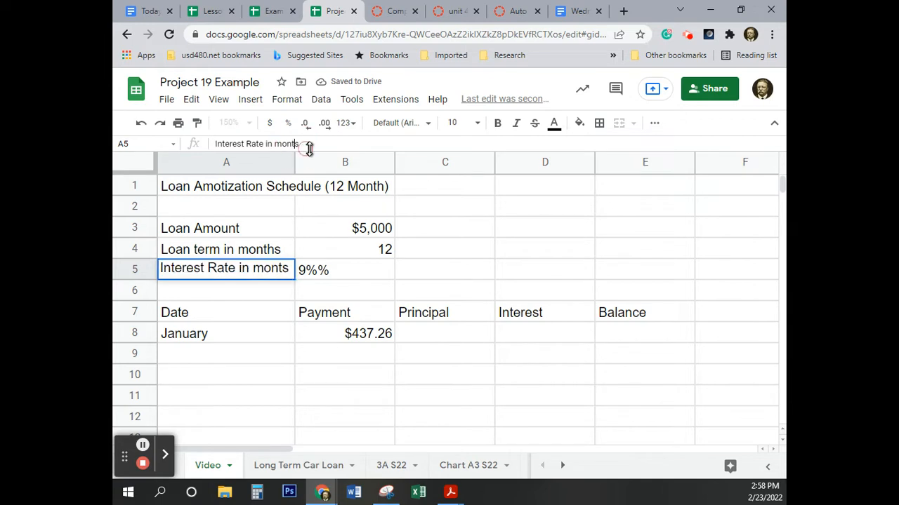
type("h")
left_click(551, 293)
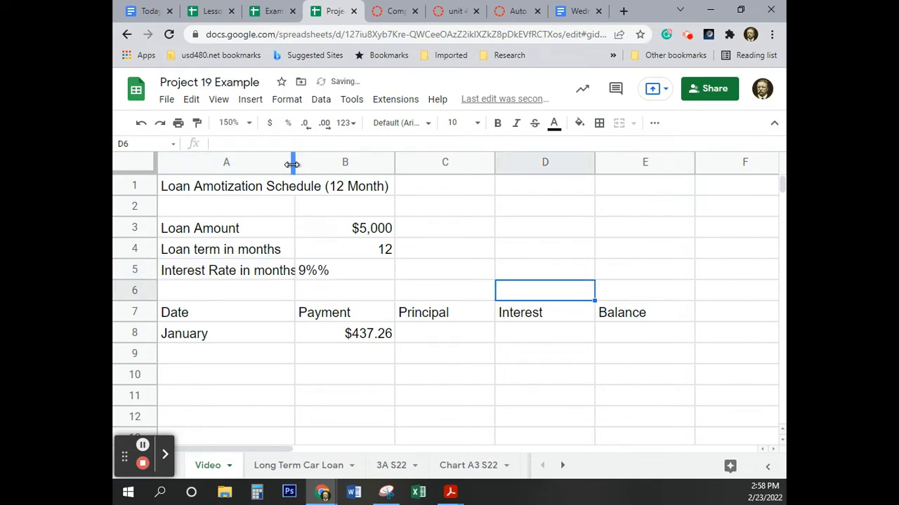
left_click_drag(295, 161, 307, 169)
Step: Clear the mistyped interest rate in B5 and enter 9% in its place
left_click(333, 277)
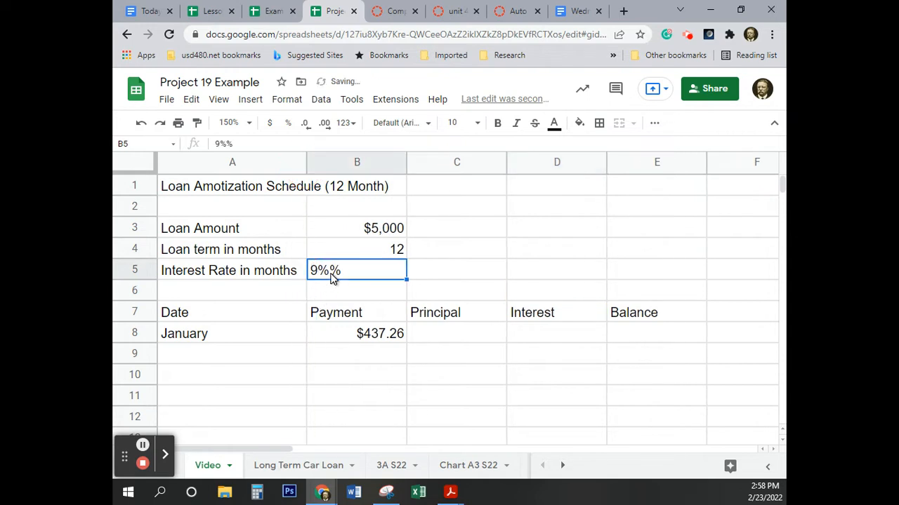
key("Delete")
type("9")
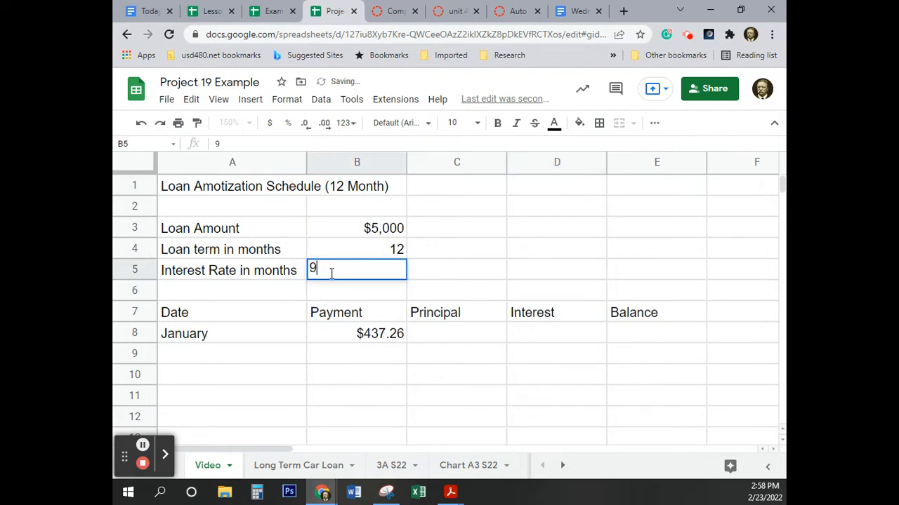
type("%")
key("Return")
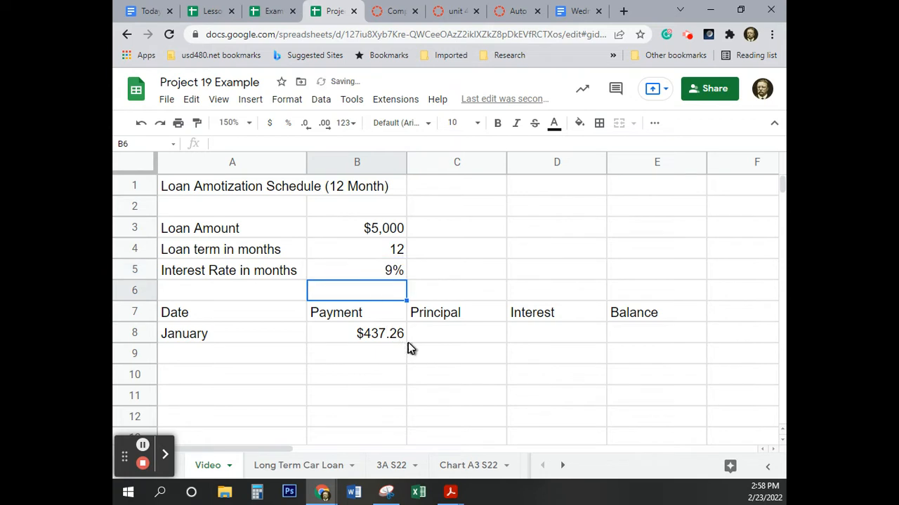
Step: Fill the months from January in A8 down the Date column through December in A19
scroll(290, 373, "down", 2)
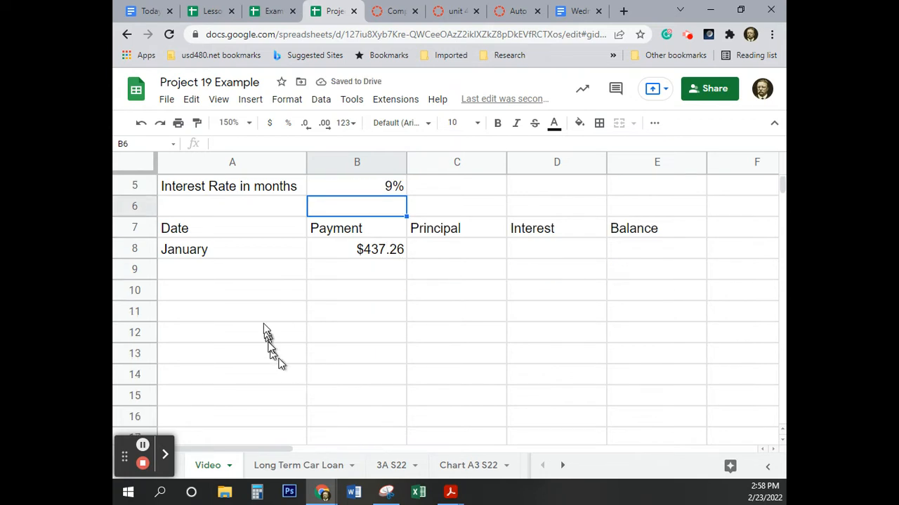
left_click(241, 253)
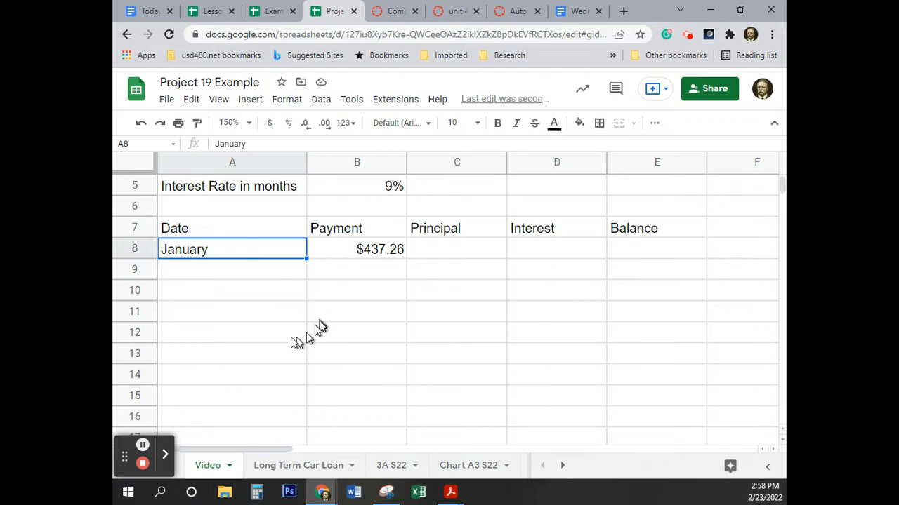
scroll(254, 316, "down", 1)
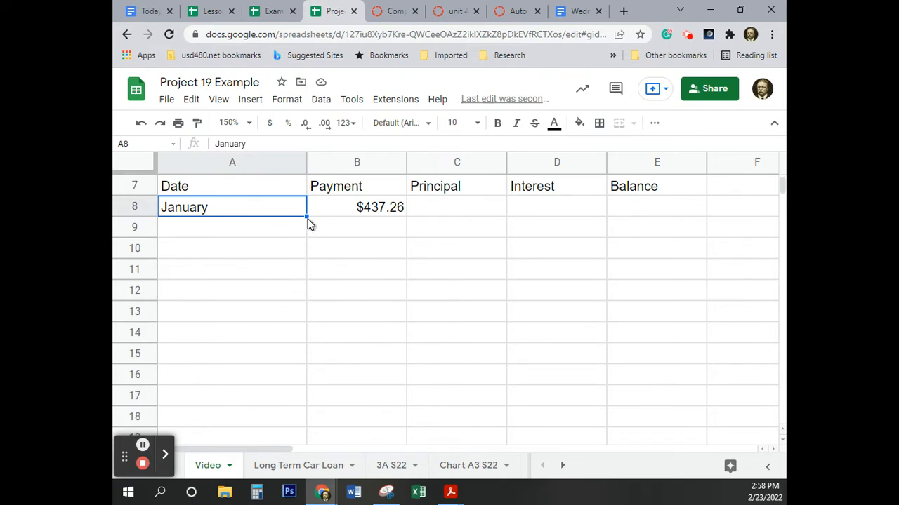
left_click_drag(307, 216, 261, 372)
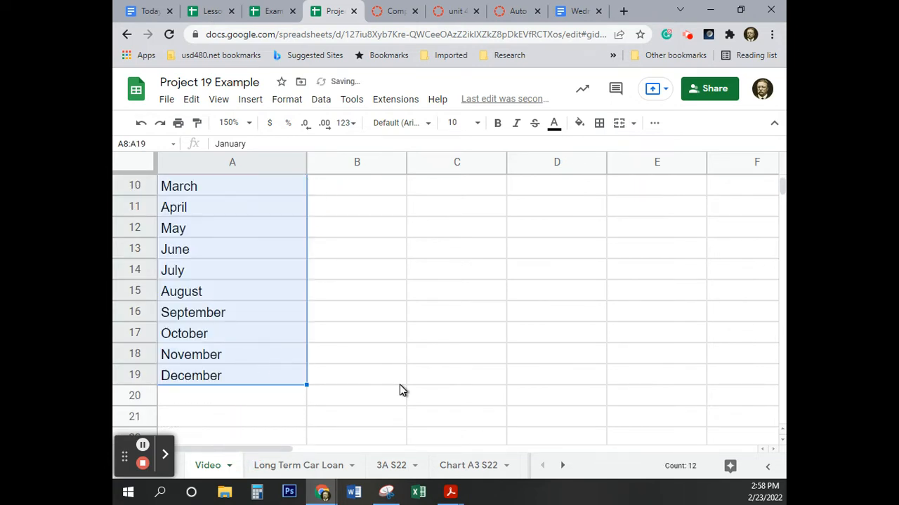
scroll(399, 385, "up", 3)
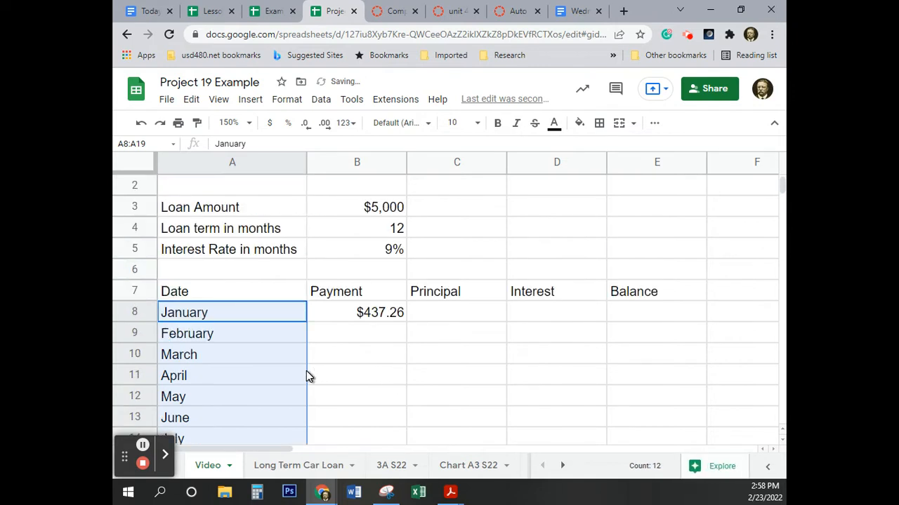
left_click(475, 383)
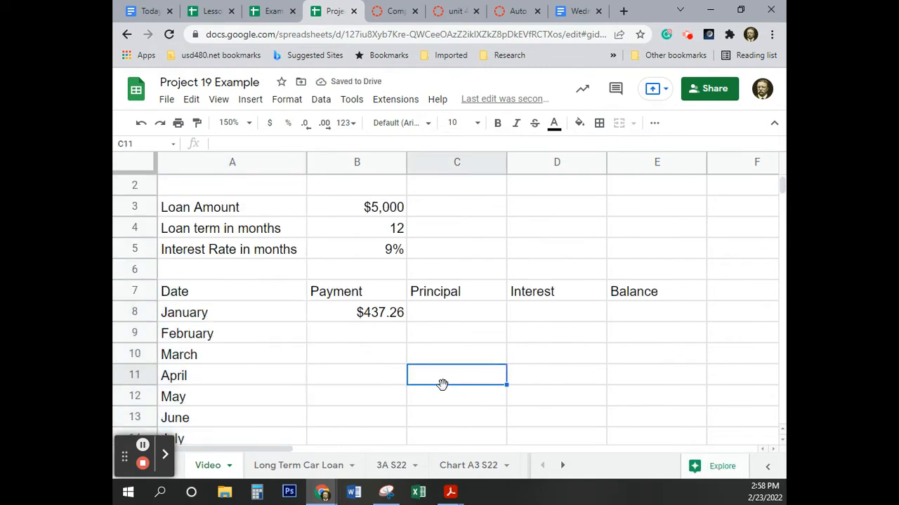
Step: Copy the January payment in B8 down the Payment column through December in B19
left_click(365, 317)
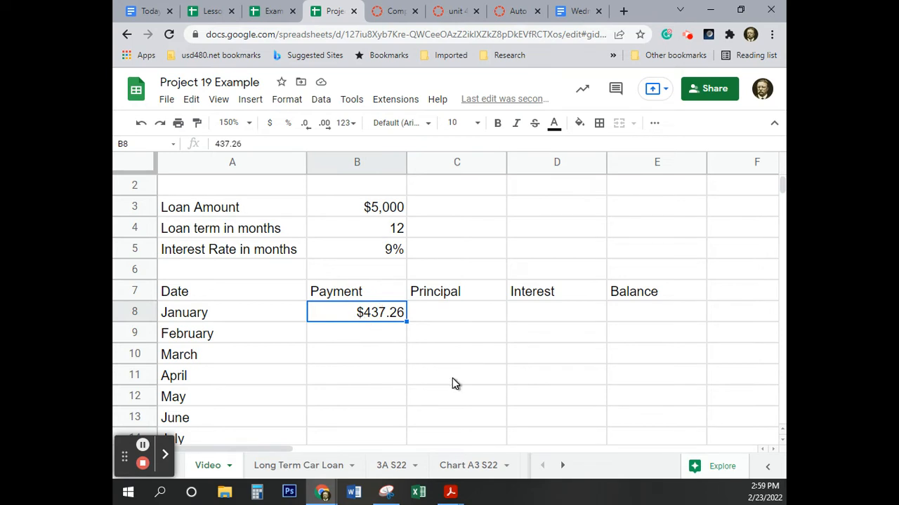
scroll(452, 383, "down", 2)
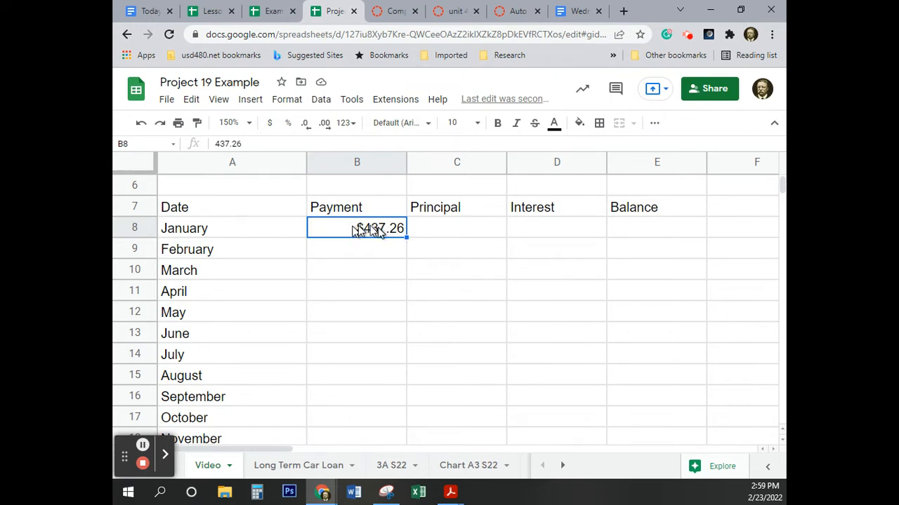
left_click_drag(406, 237, 367, 422)
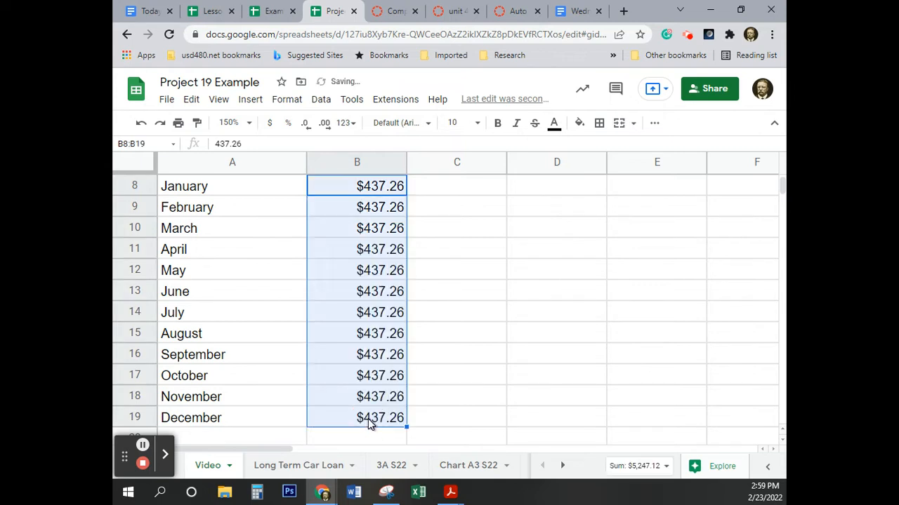
scroll(359, 351, "up", 2)
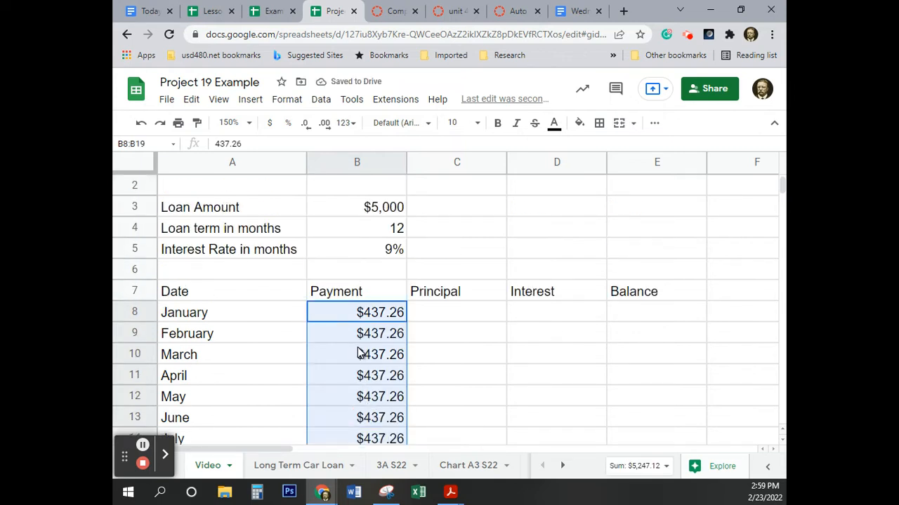
scroll(360, 351, "down", 2)
scroll(359, 345, "up", 1)
scroll(359, 345, "up", 1)
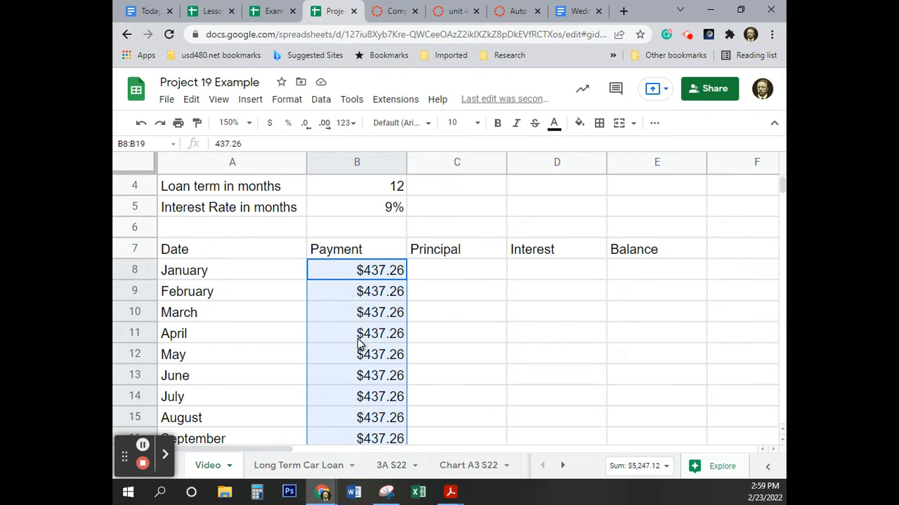
left_click(460, 329)
scroll(508, 377, "up", 1)
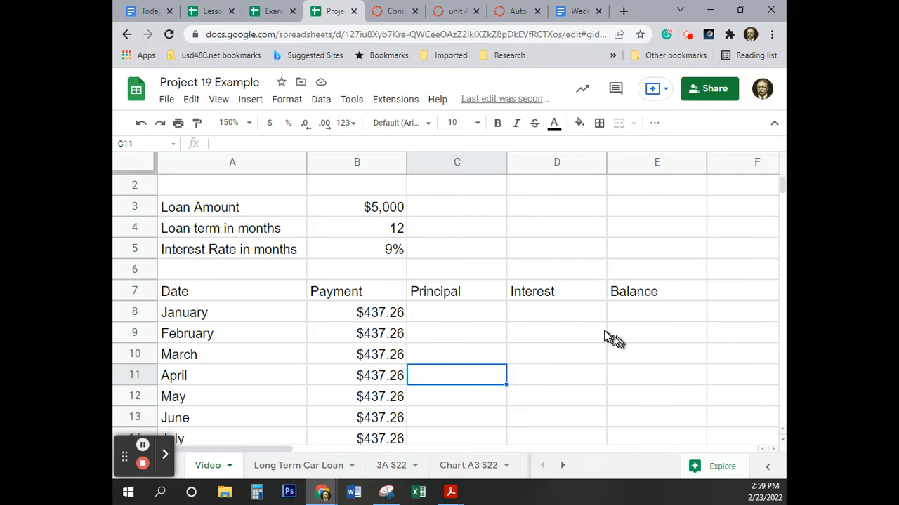
Step: Enter the January interest formula =B3*(B5/12) in D8, multiplying the loan amount by one twelfth of the interest rate
left_click(559, 318)
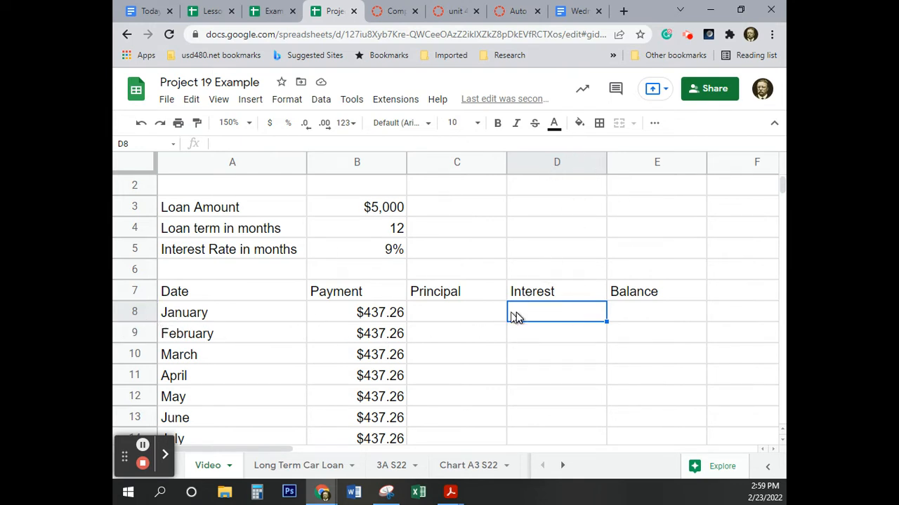
left_click(583, 315)
type("=")
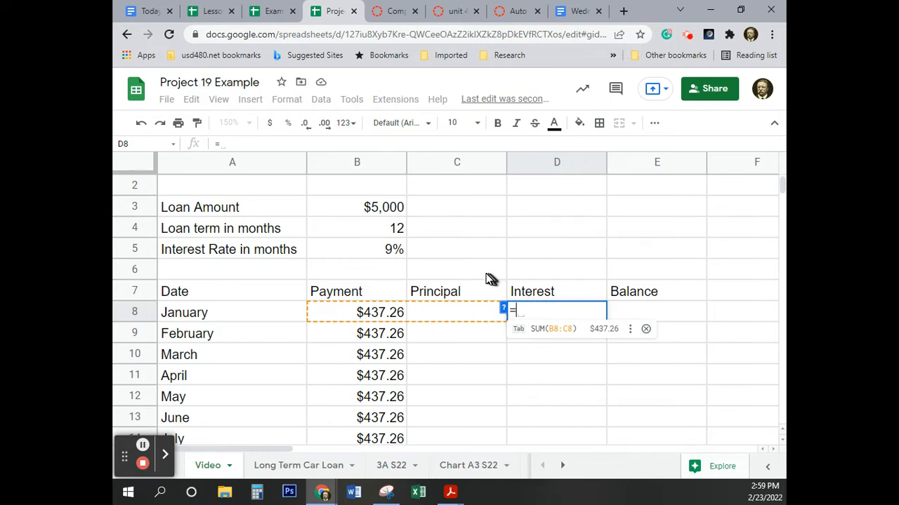
left_click(363, 209)
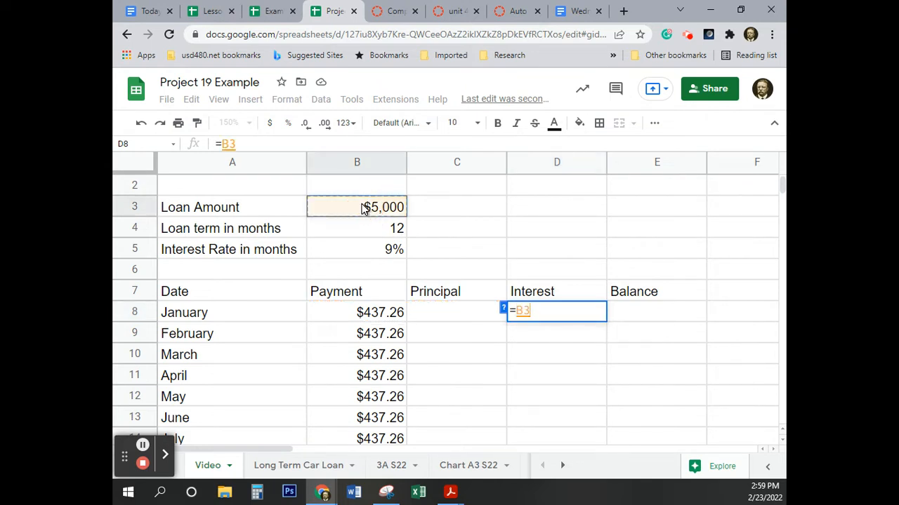
left_click(364, 209)
type("*")
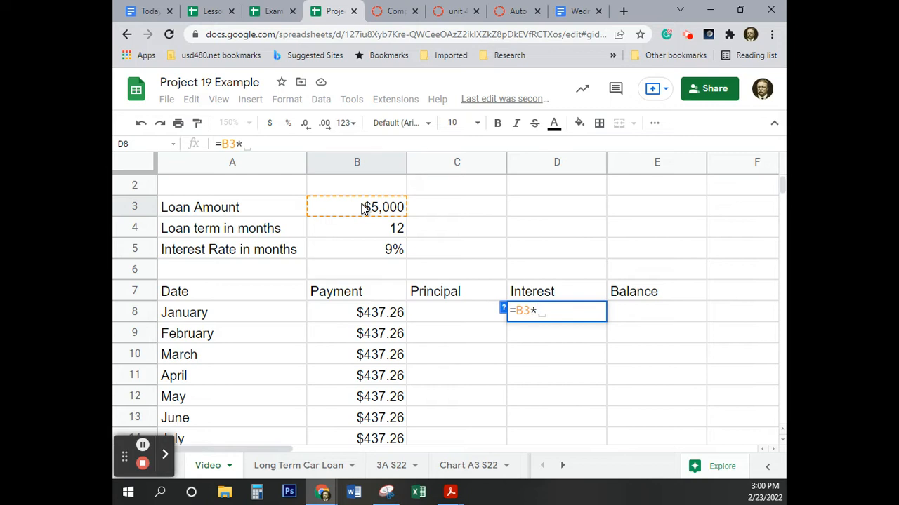
type("(")
left_click(363, 251)
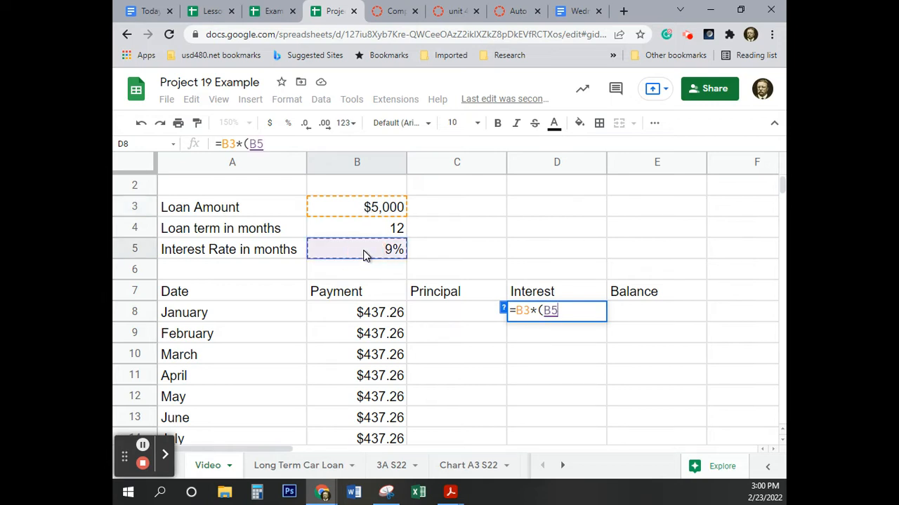
type("/")
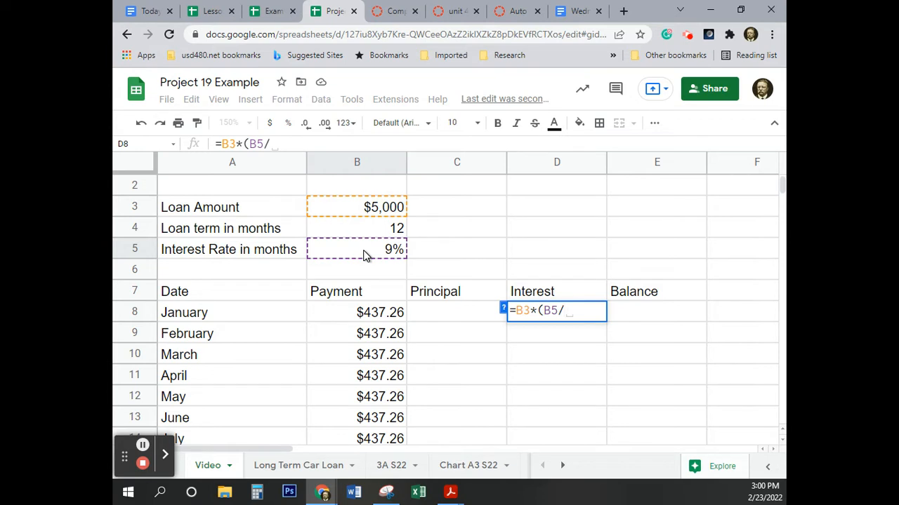
type("12)")
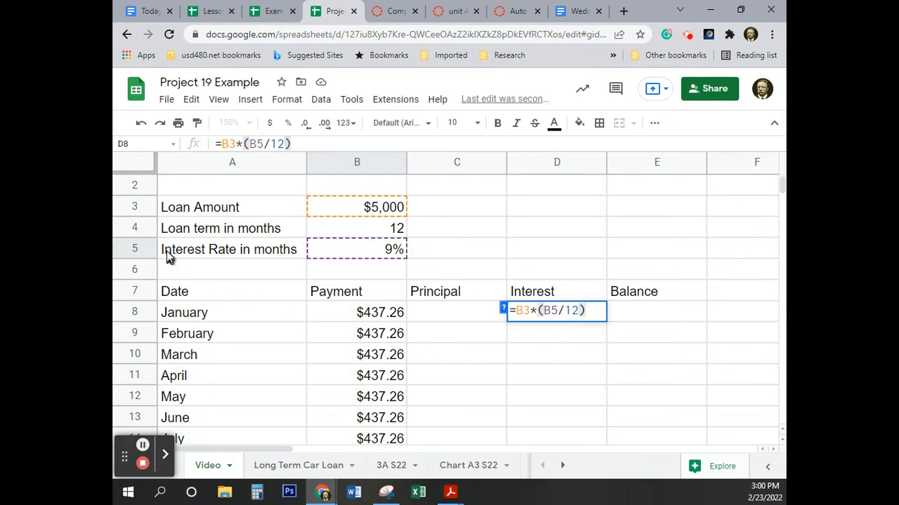
Step: Change the interest rate label in A5 to "Interest Rate per year"
left_click(269, 256)
left_click_drag(305, 144, 266, 156)
type("per ")
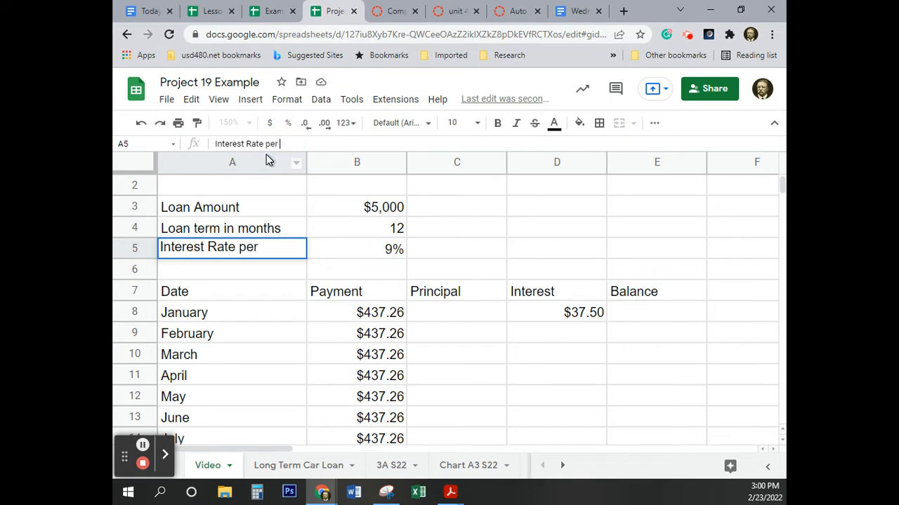
type("year")
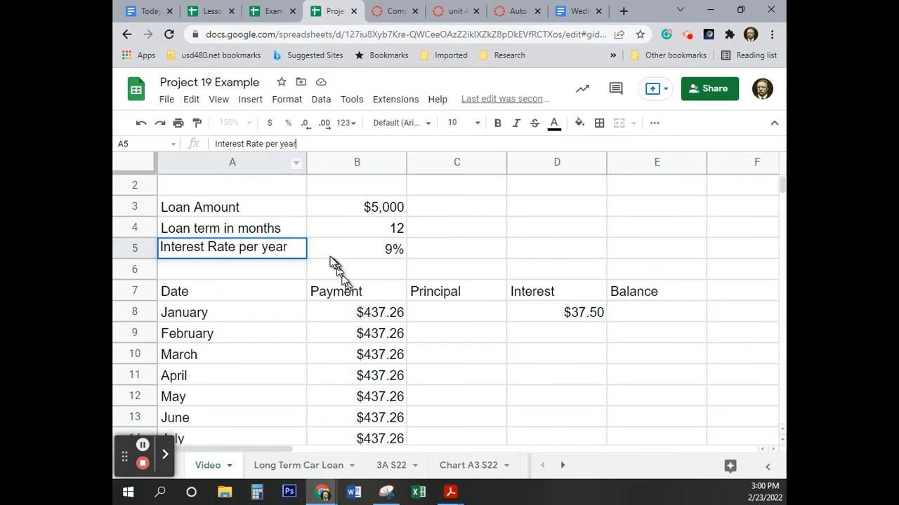
left_click(320, 254)
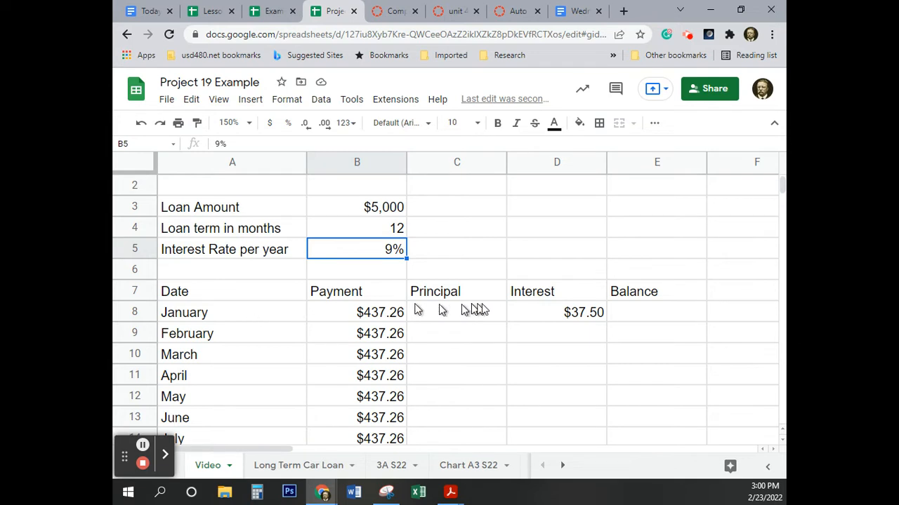
Step: Enter the January principal formula =B8-D8 in C8, subtracting the interest from the payment
left_click(552, 316)
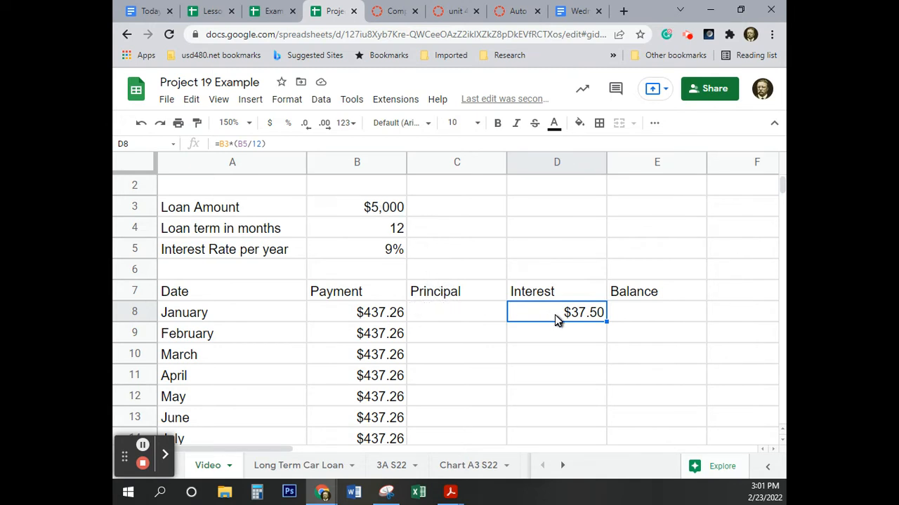
left_click(454, 313)
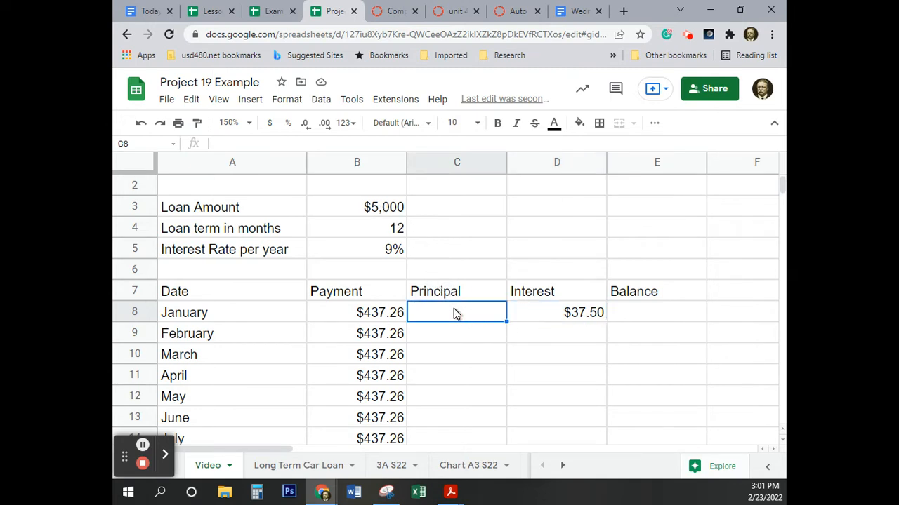
type("=")
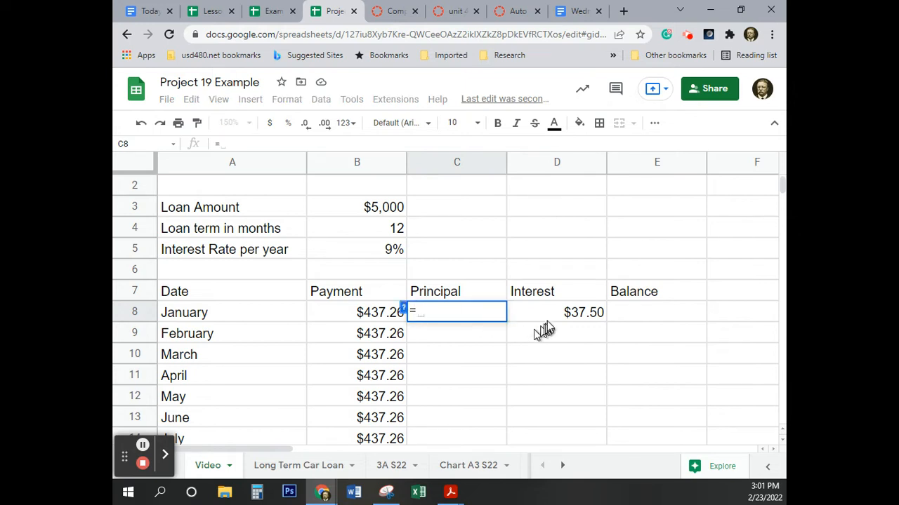
left_click(360, 314)
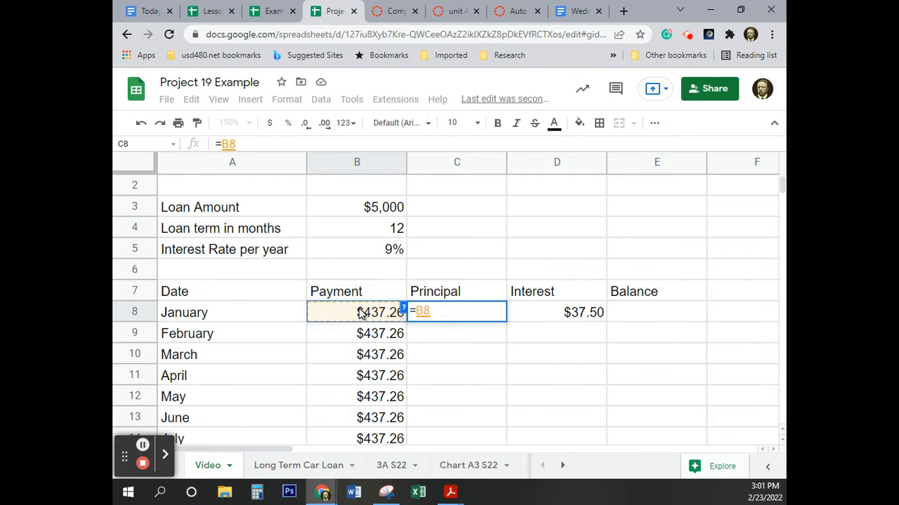
type("-")
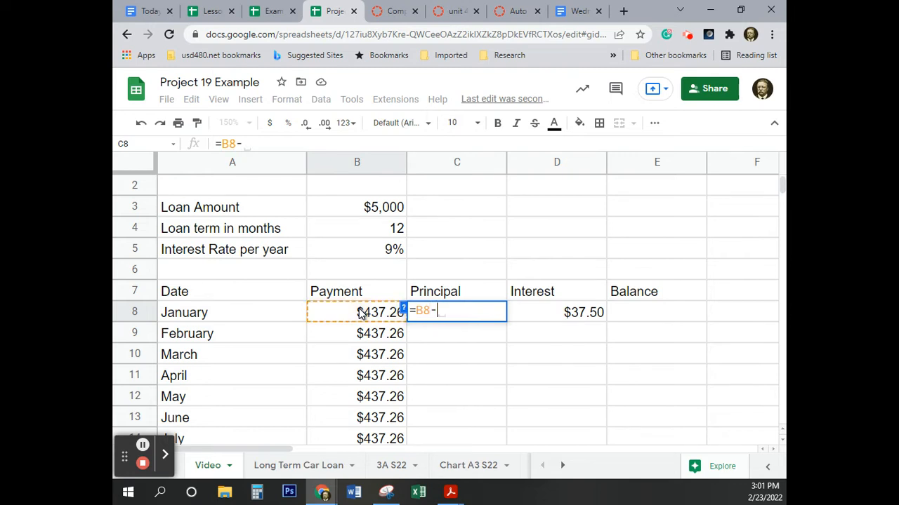
left_click(569, 316)
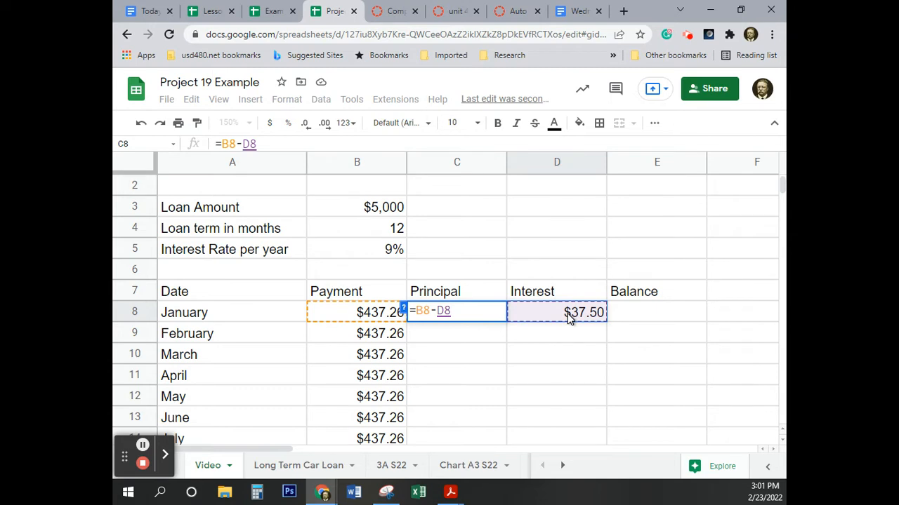
key("Return")
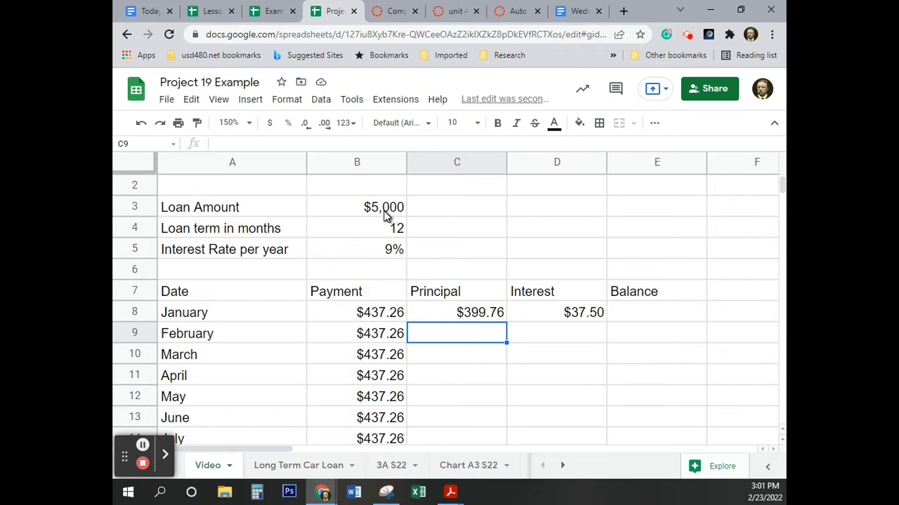
key("ctrl")
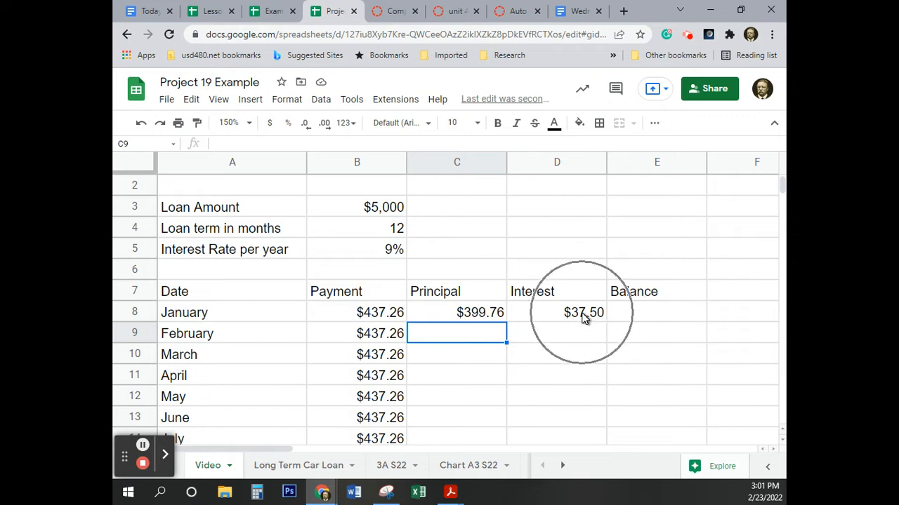
key("ctrl")
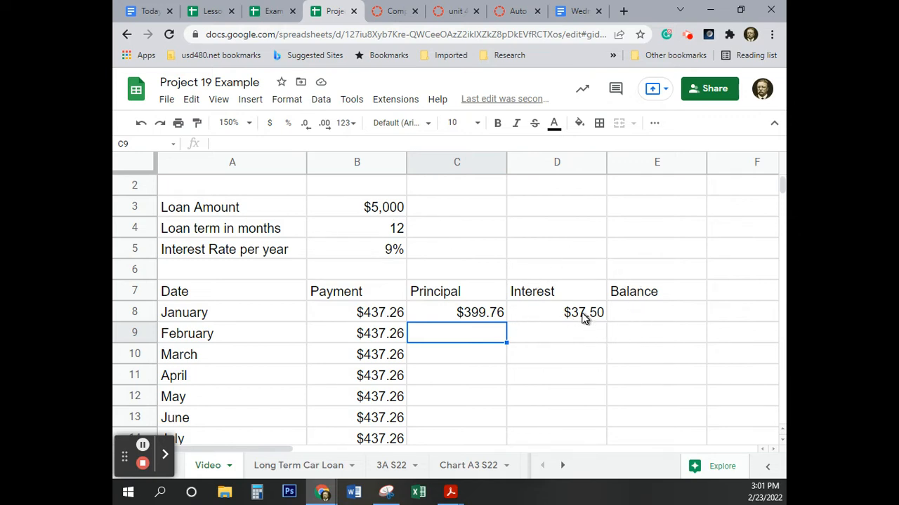
key("ctrl")
key("ctrl")
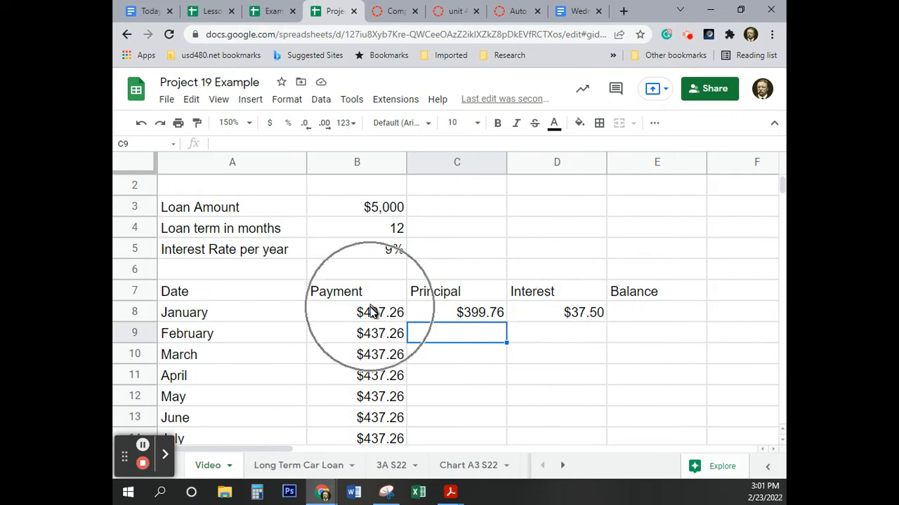
key("ctrl")
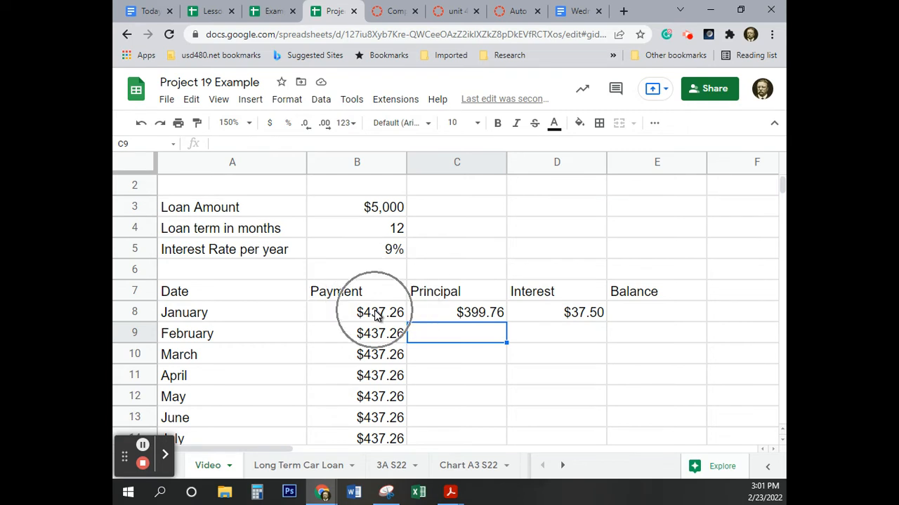
Step: Enter the January balance formula =B3-C8 in E8, subtracting the principal from the loan amount
left_click(662, 316)
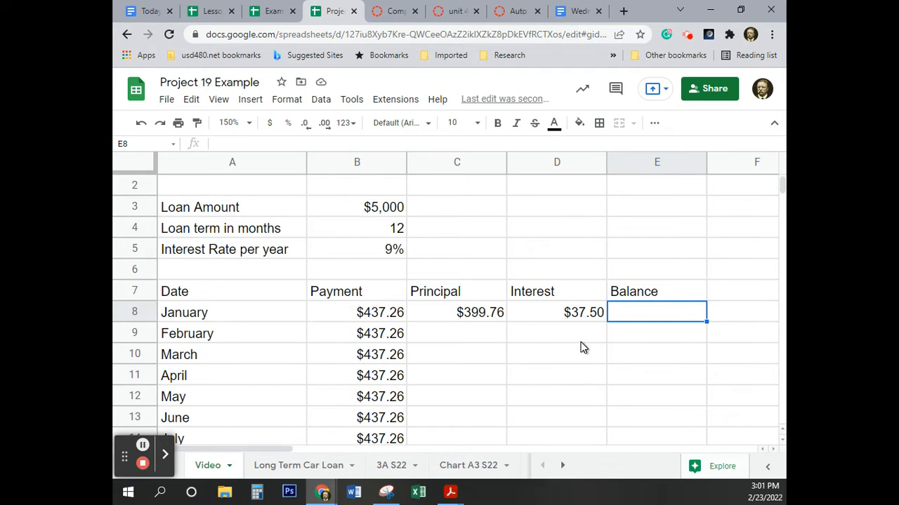
type("=")
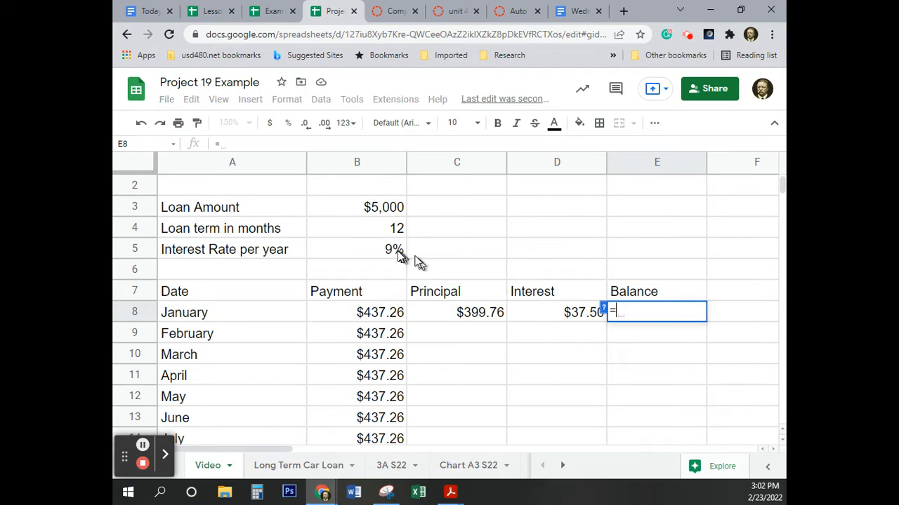
left_click(357, 208)
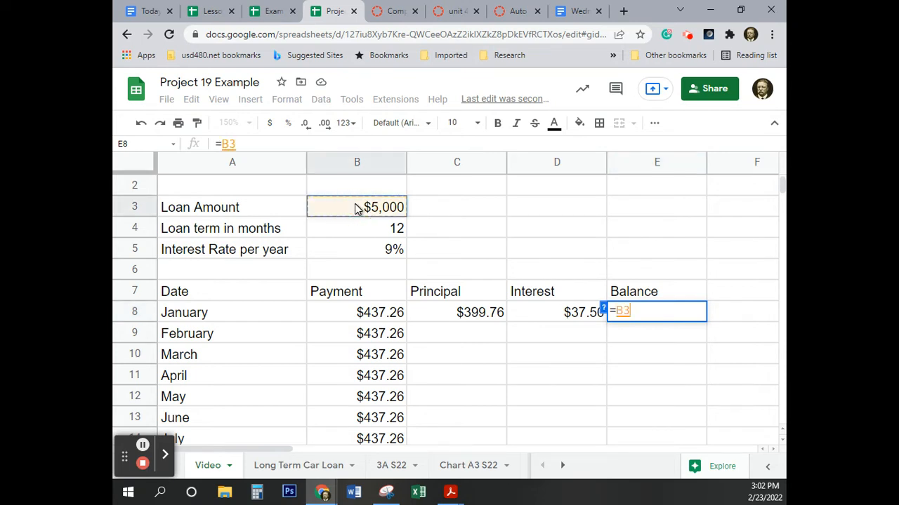
type("-")
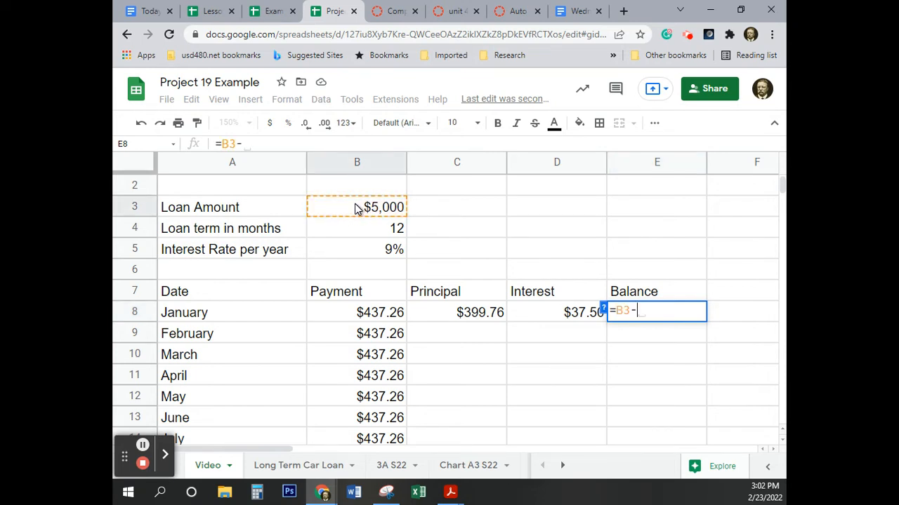
left_click(469, 318)
key("Return")
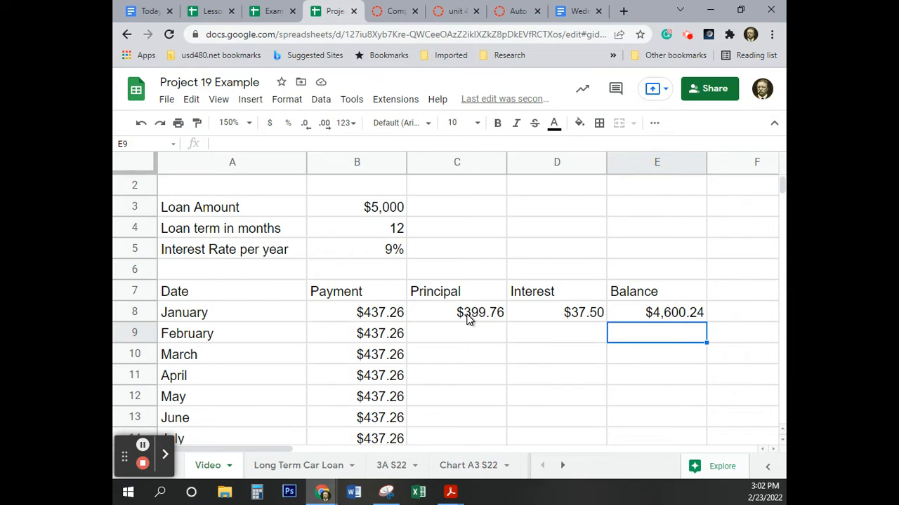
left_click(672, 316)
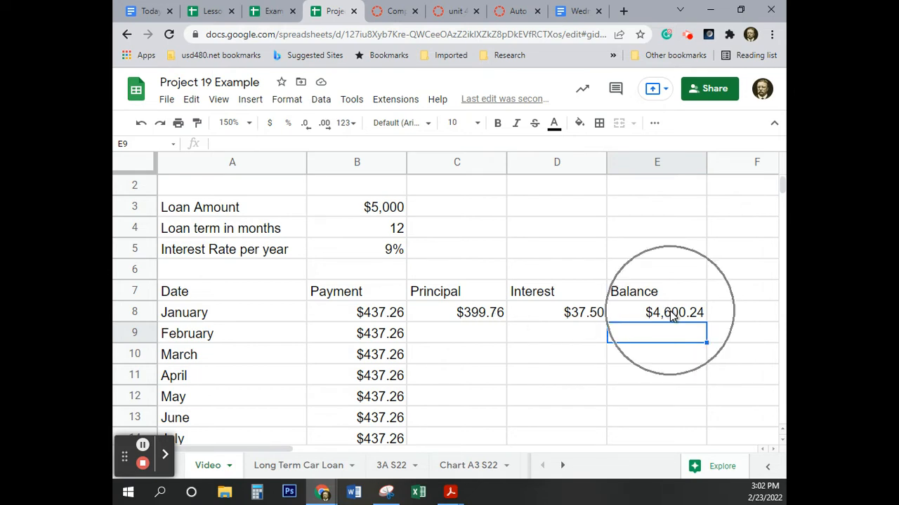
Step: Copy the January principal formula in C8 down the Principal column through December in C19
left_click(468, 316)
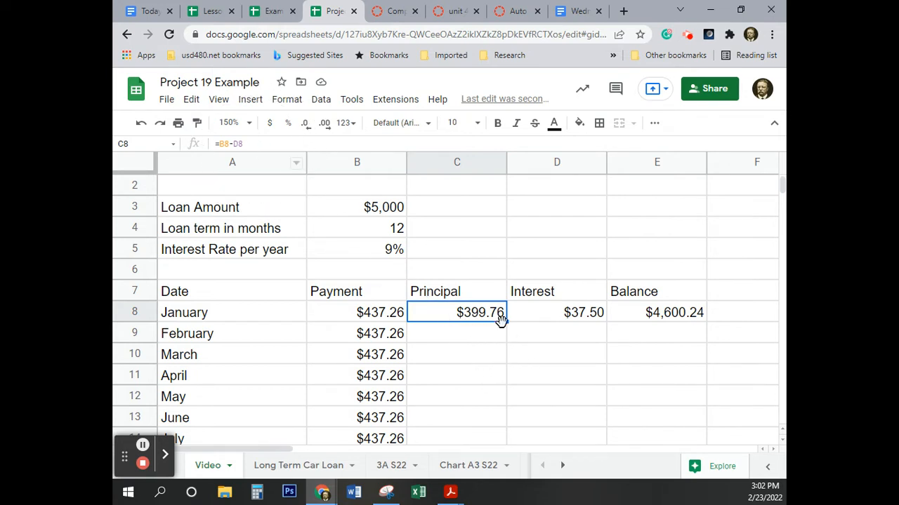
left_click_drag(506, 321, 455, 401)
scroll(457, 397, "up", 3)
scroll(457, 397, "down", 2)
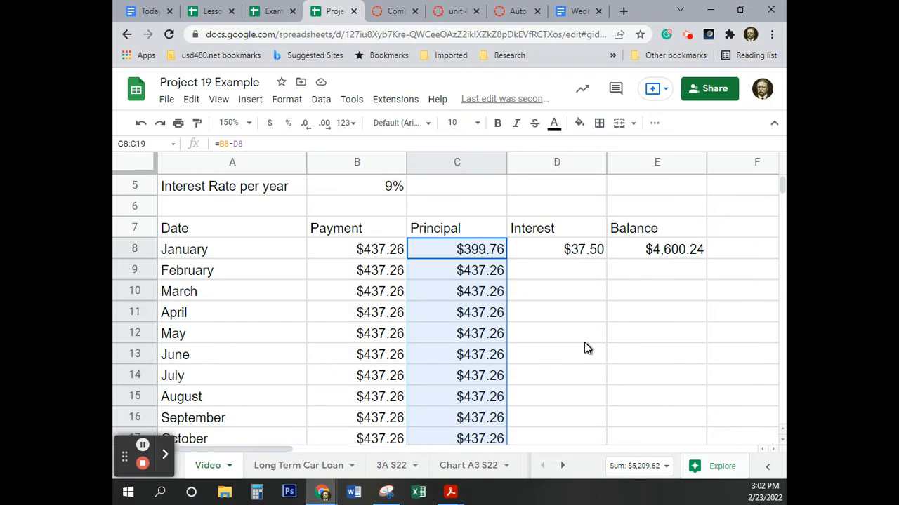
Step: Write the February interest formula =E8*(B5/12) in D9, based on the January balance and one twelfth of the interest rate
scroll(580, 376, "up", 2)
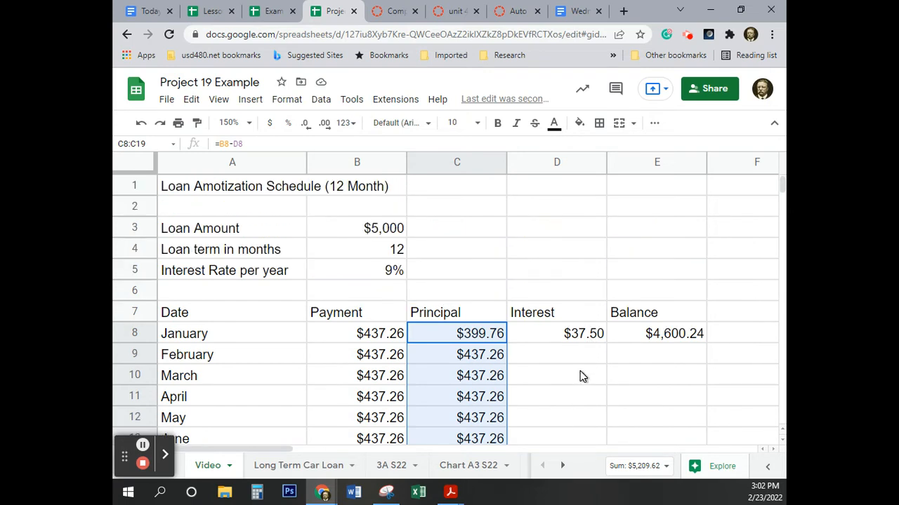
left_click(580, 360)
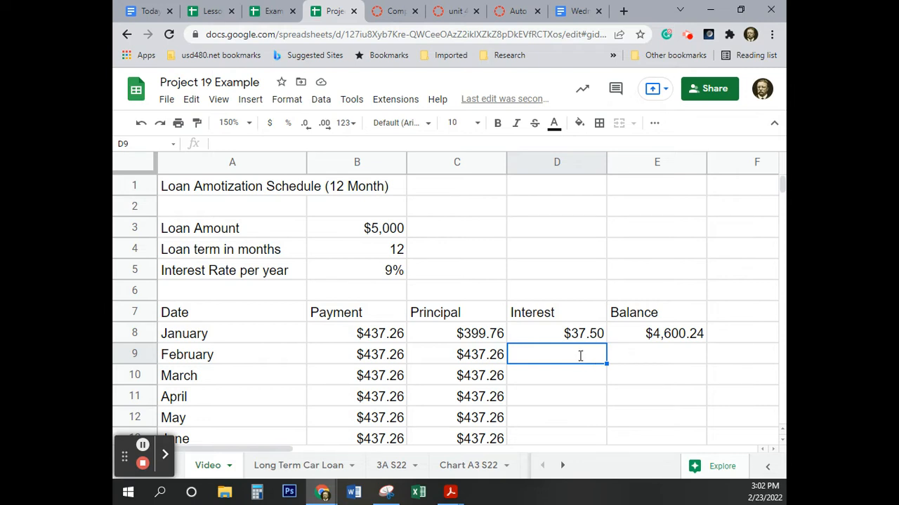
type("=")
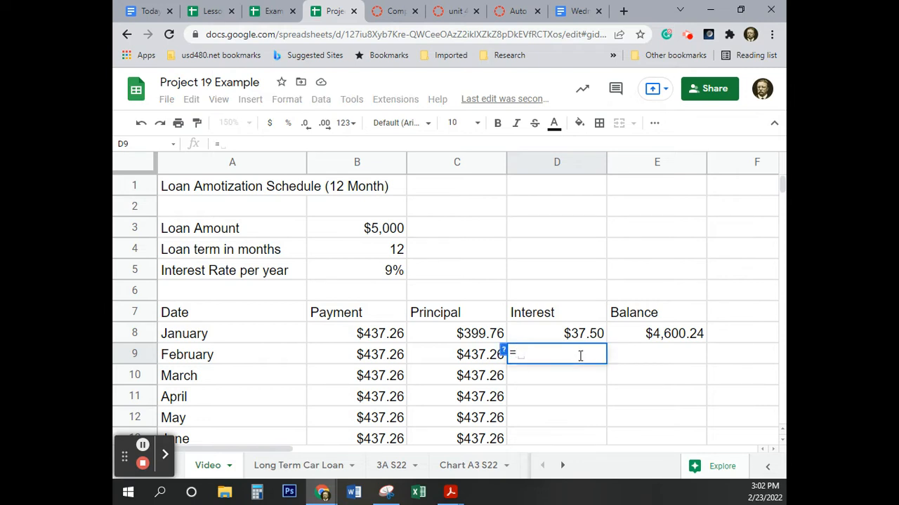
left_click(662, 336)
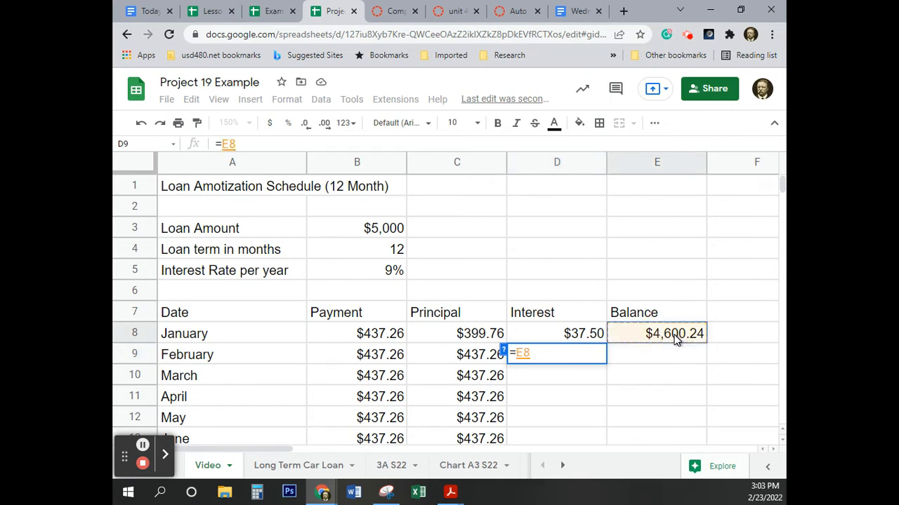
type("8")
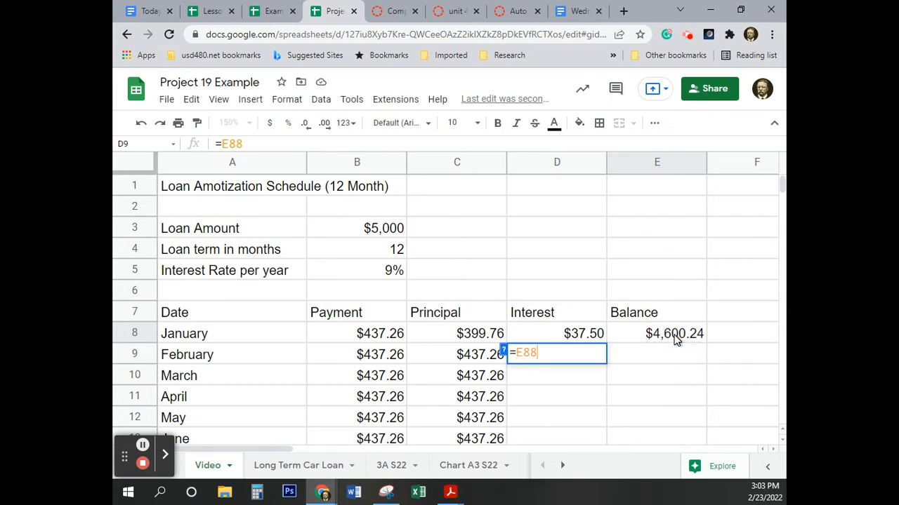
key("BackSpace")
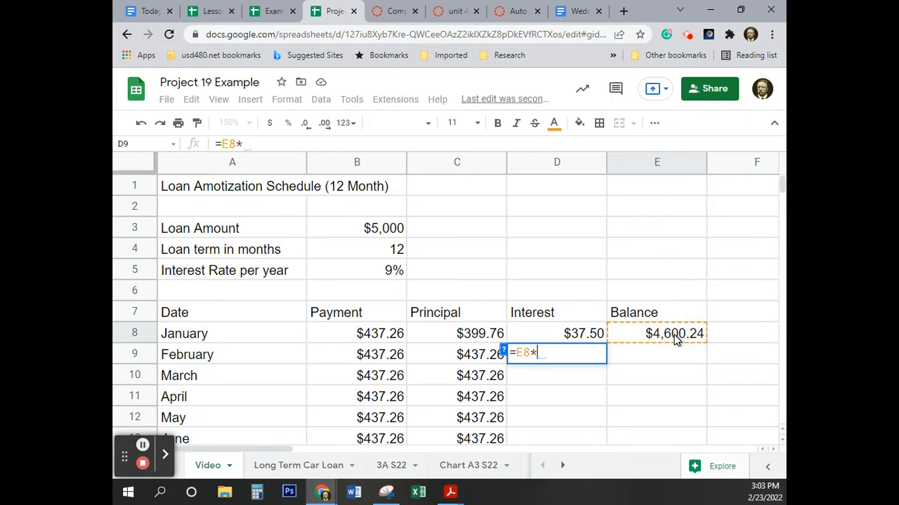
type("(")
left_click(360, 276)
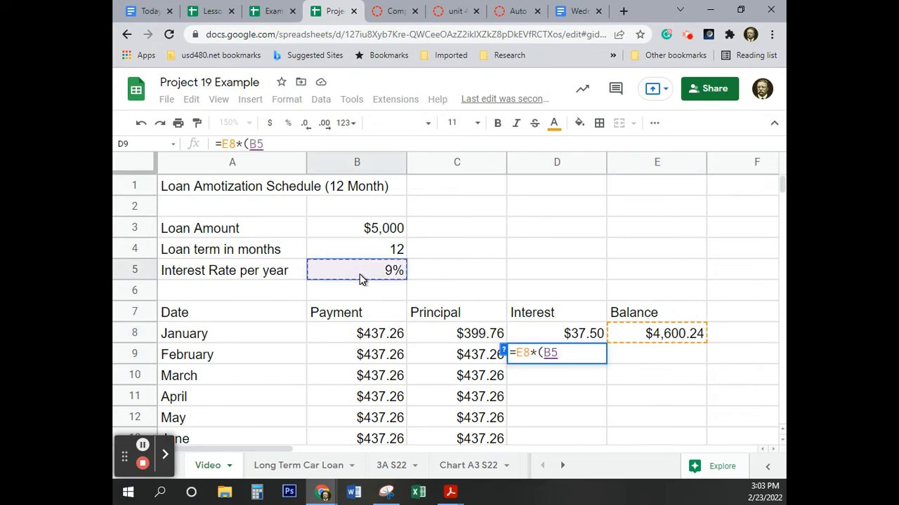
type("/12")
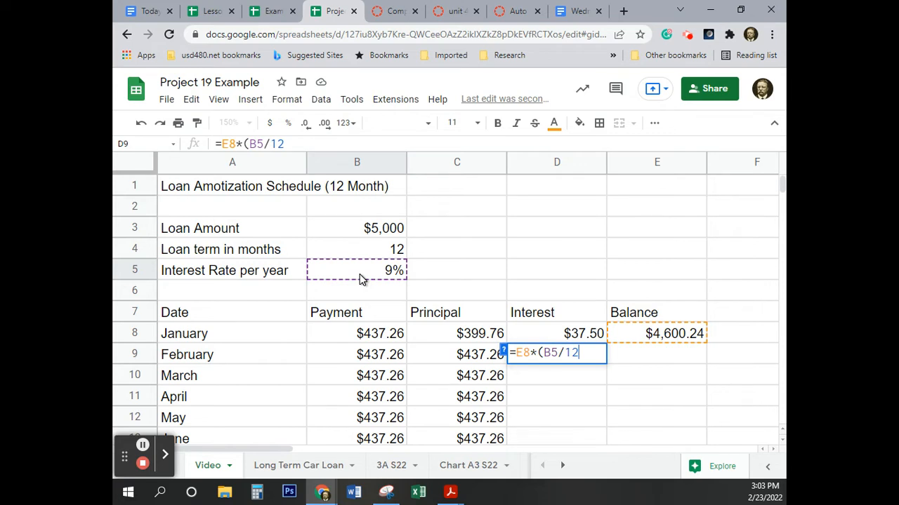
type(")")
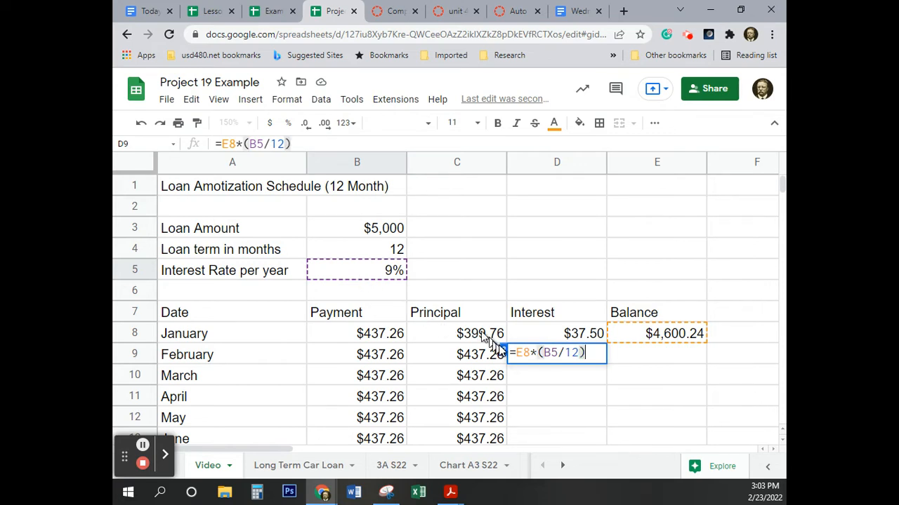
Step: Lock the row of the interest rate reference in the D9 formula, making it B$5
left_click(550, 353)
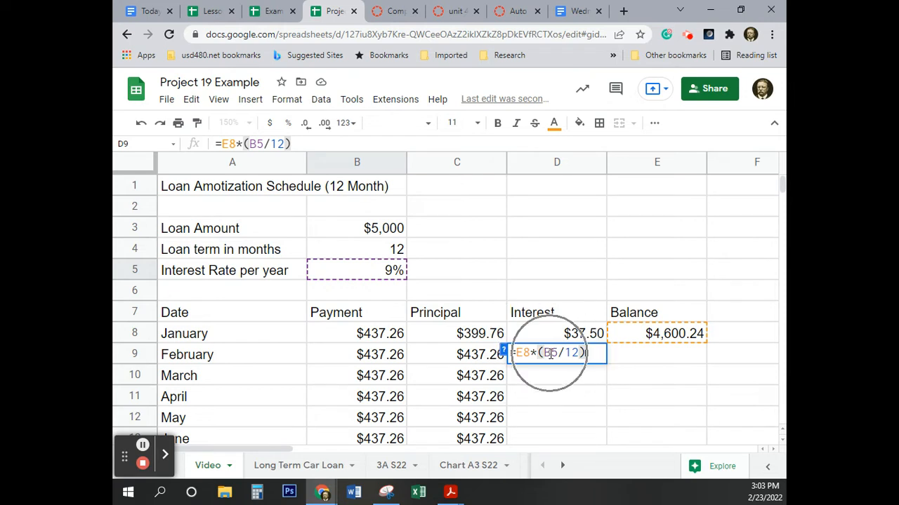
left_click(551, 352)
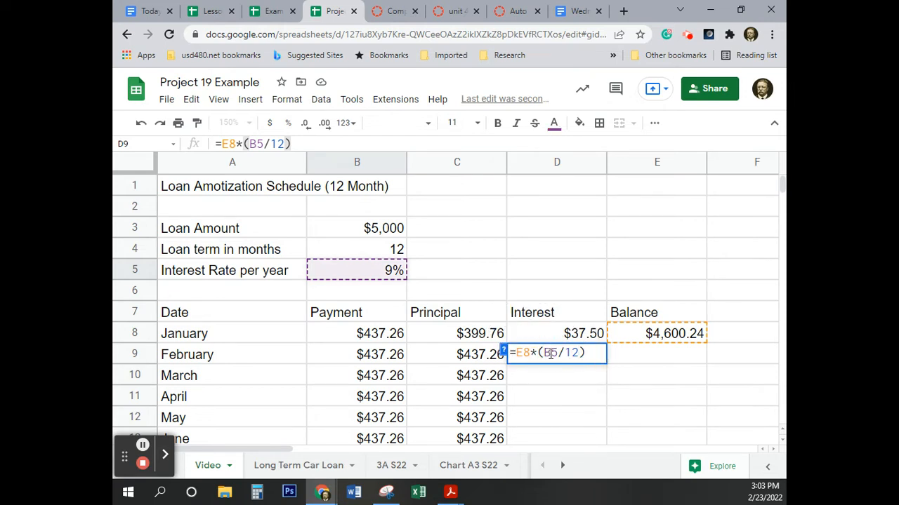
type("$")
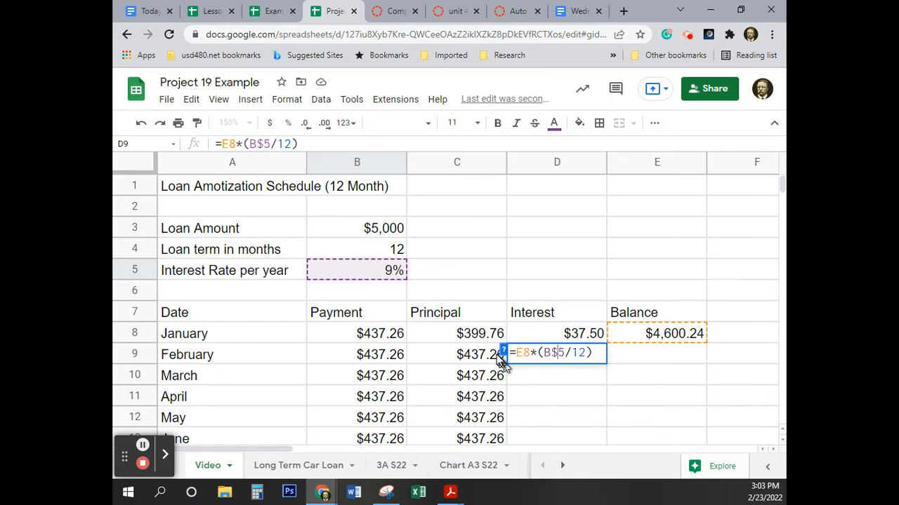
left_click(364, 277)
key("ctrl")
key("ctrl")
key("ctrl")
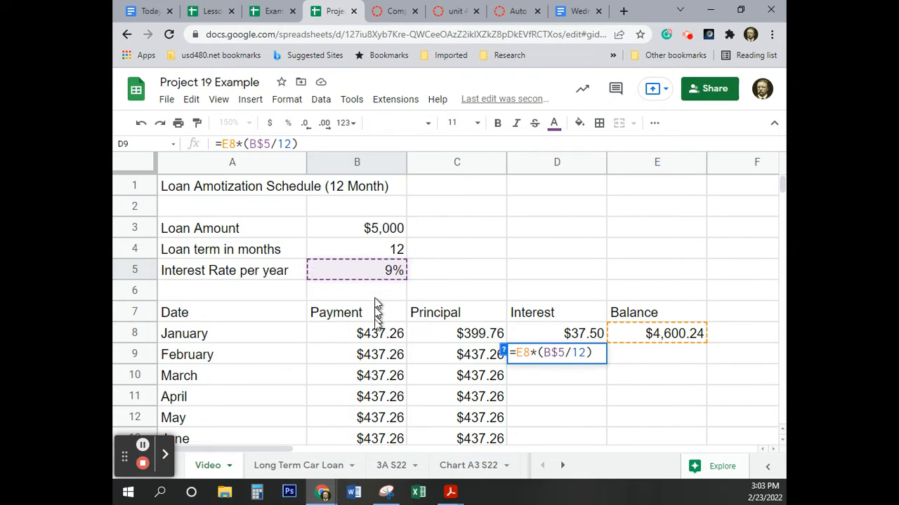
key("ctrl")
key("ctrl")
key("ctrl")
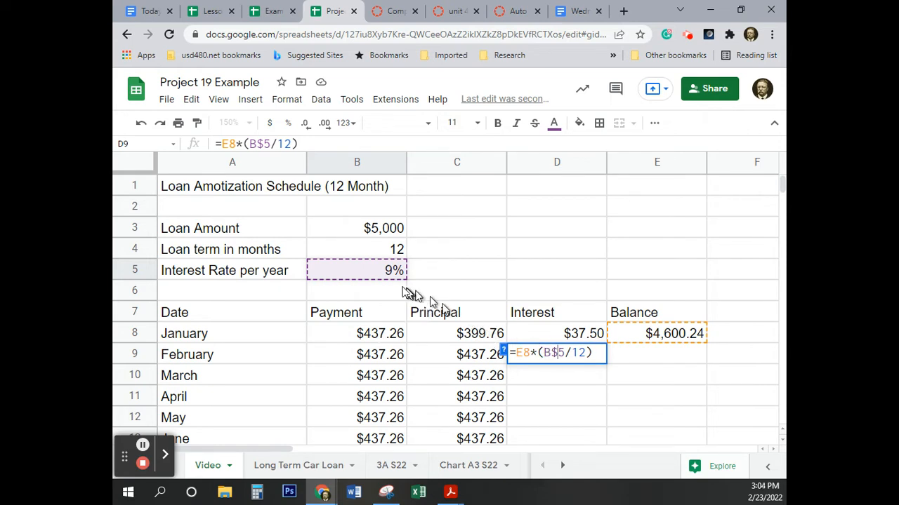
key("ctrl")
key("ctrl")
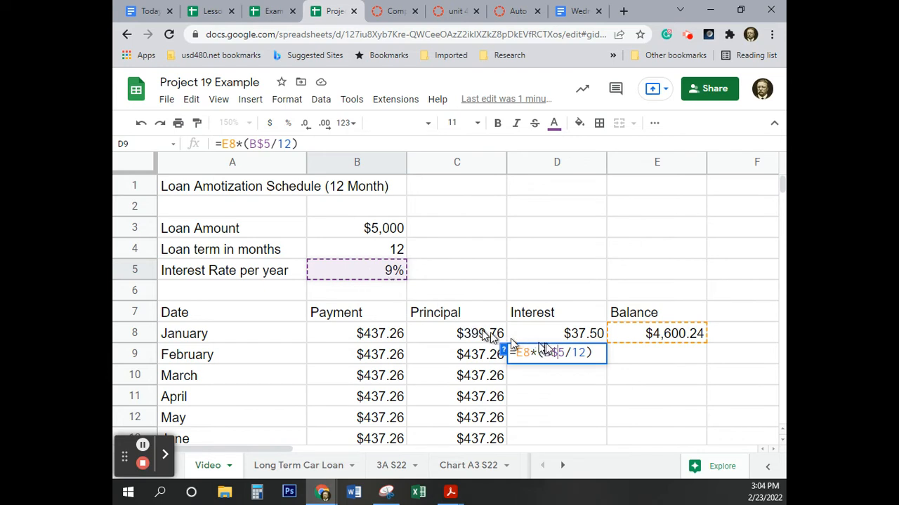
key("ctrl")
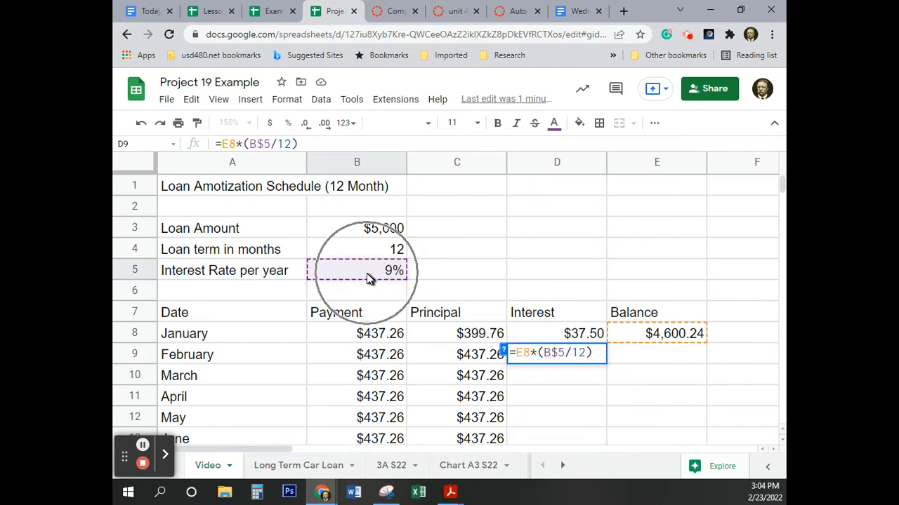
key("ctrl")
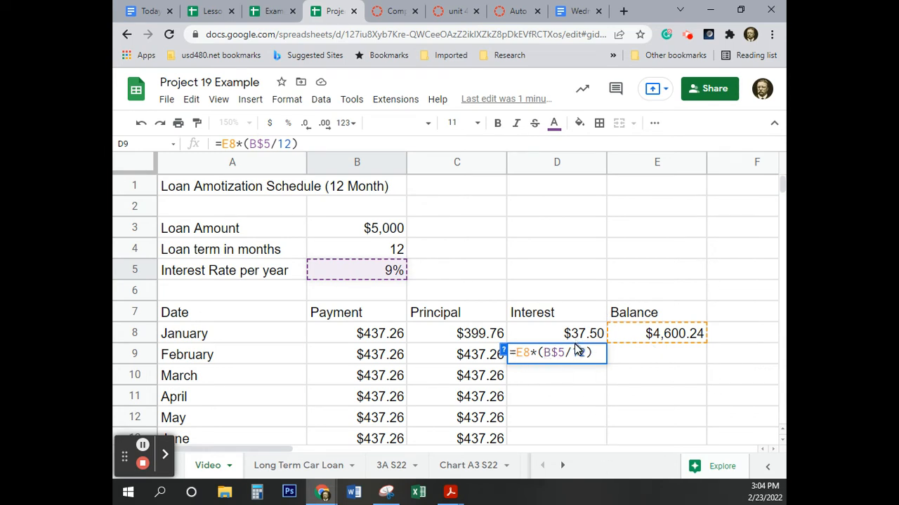
Step: Confirm the D9 interest formula and enter the February balance formula =E8-C9 in E9, subtracting February's principal from January's balance
key("Return")
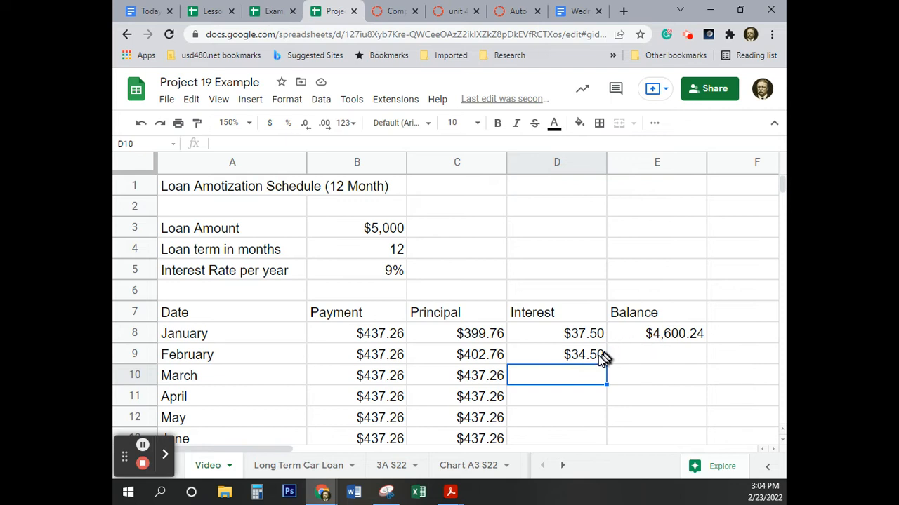
left_click(641, 355)
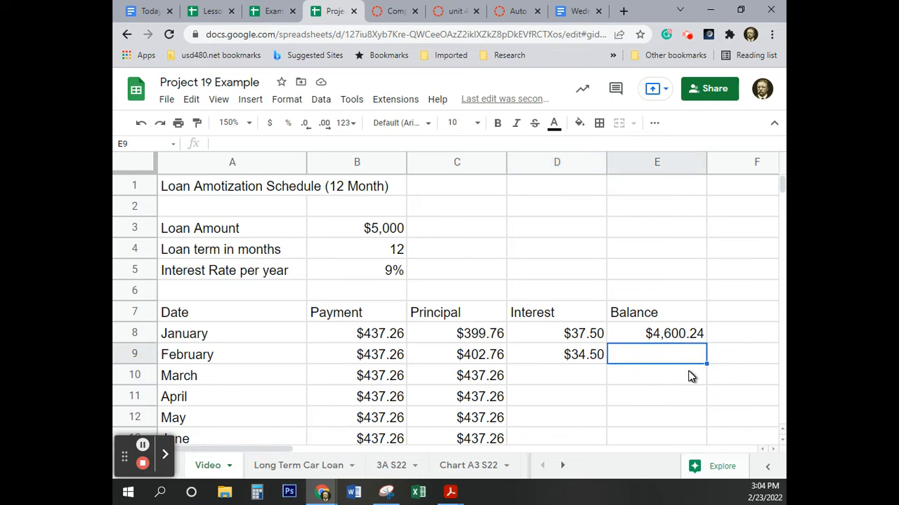
type("=")
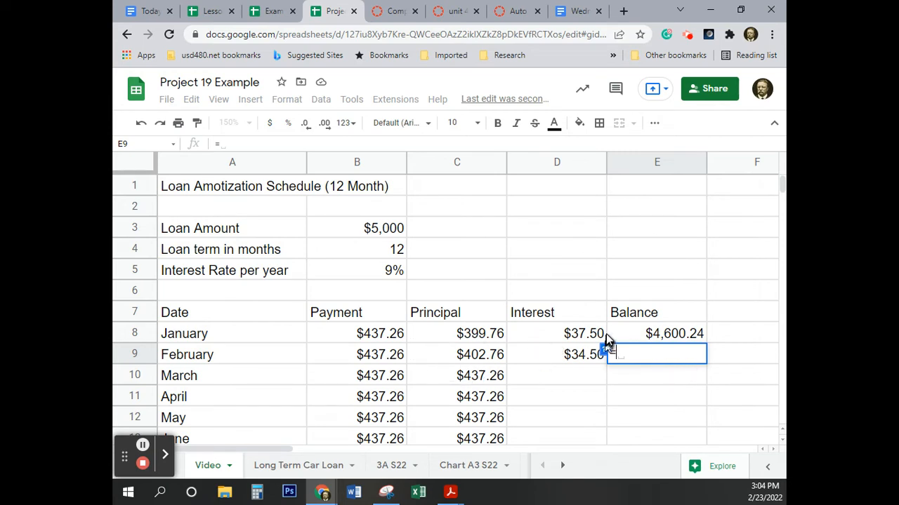
left_click(660, 335)
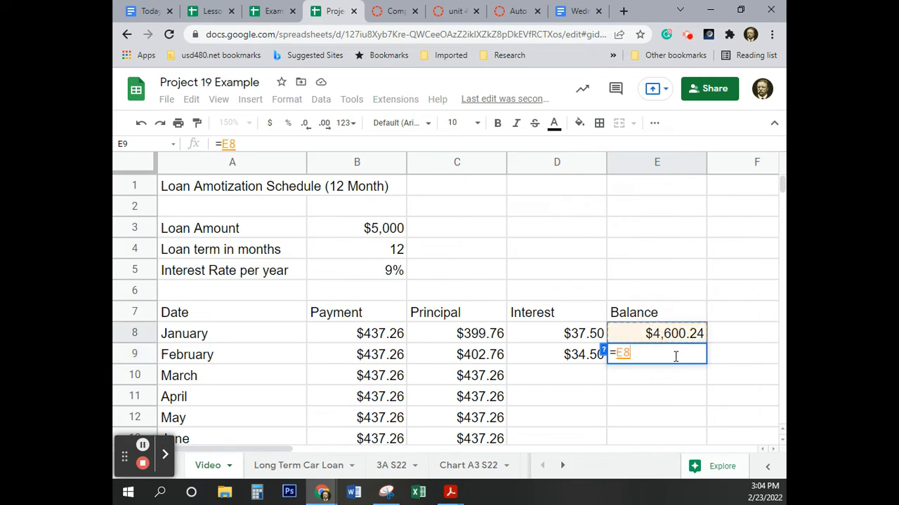
type("-")
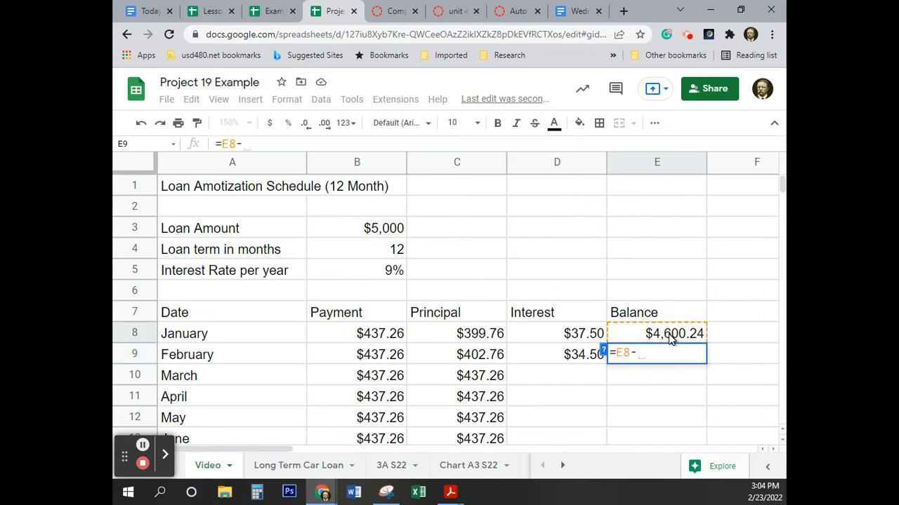
left_click(468, 356)
key("Return")
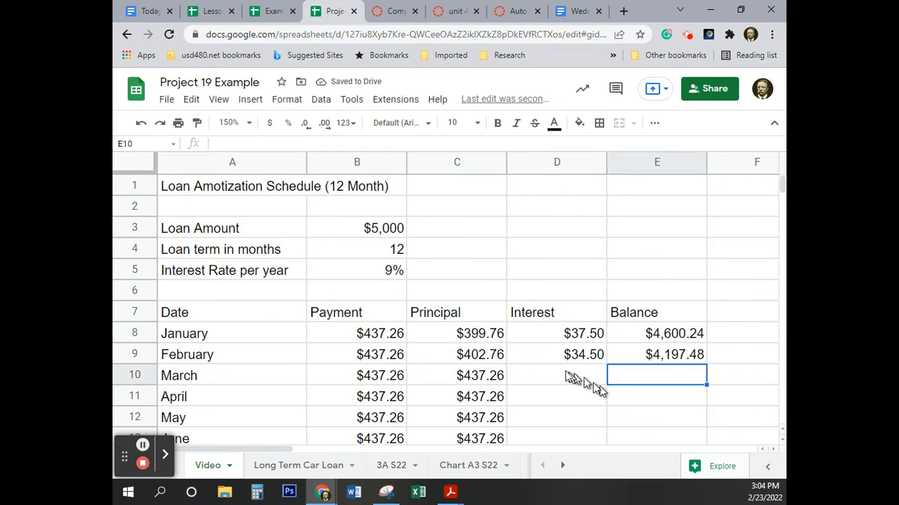
Step: Copy the February interest and balance formulas in D9:E9 down through December in row 19
left_click_drag(544, 358, 620, 353)
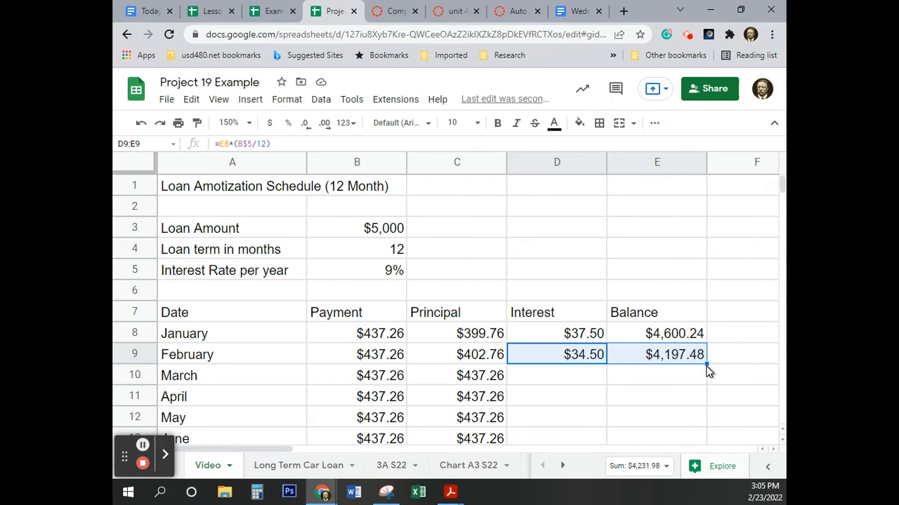
left_click_drag(708, 364, 668, 398)
scroll(592, 398, "down", 1)
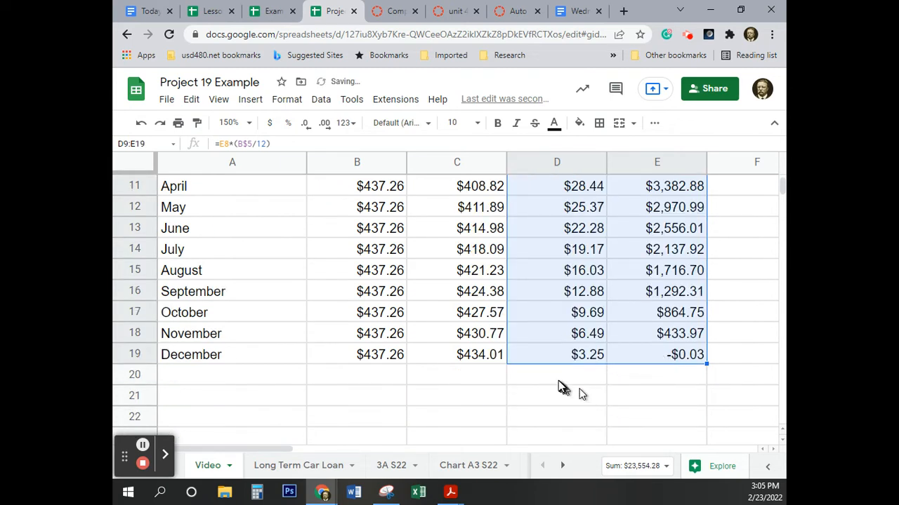
left_click(681, 402)
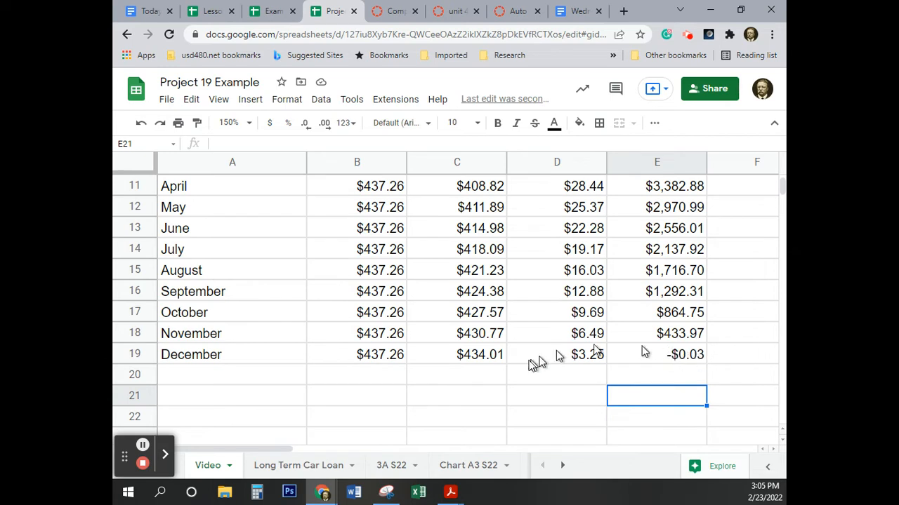
Step: Change the December payment in B19 to 437.23
left_click(380, 358)
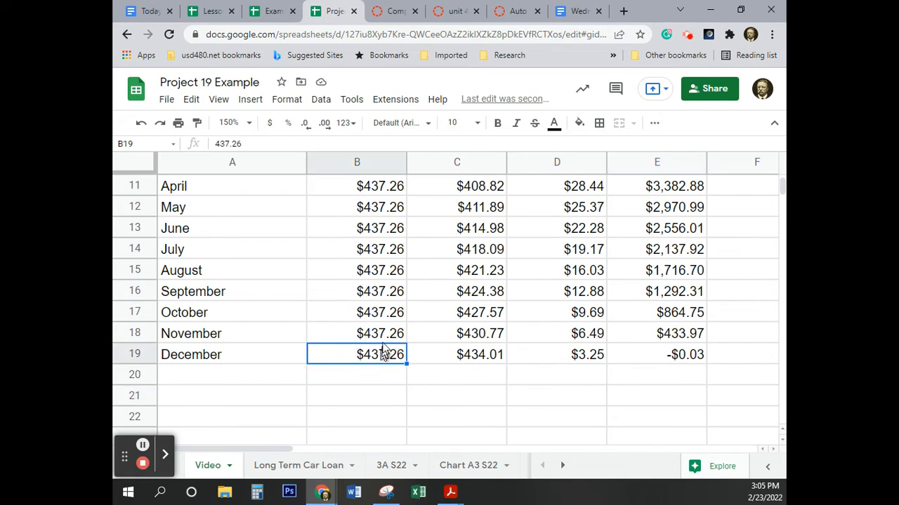
left_click(246, 145)
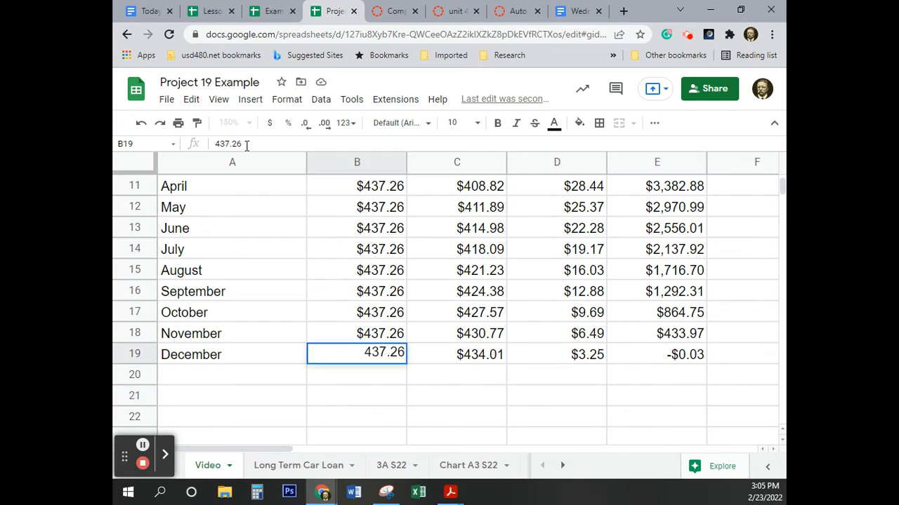
key("BackSpace")
type("3")
key("Return")
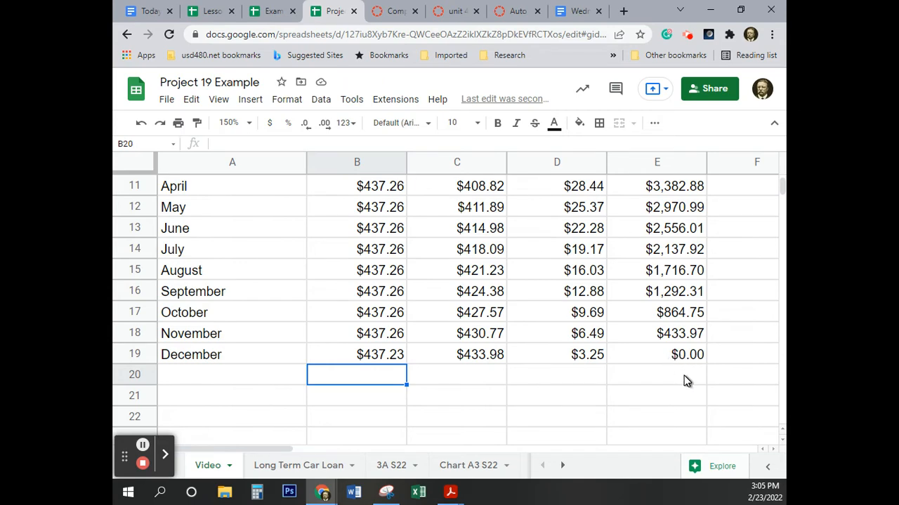
Step: Format all monthly payment, principal, interest and balance amounts in B8:E19 as currency
scroll(707, 372, "up", 5)
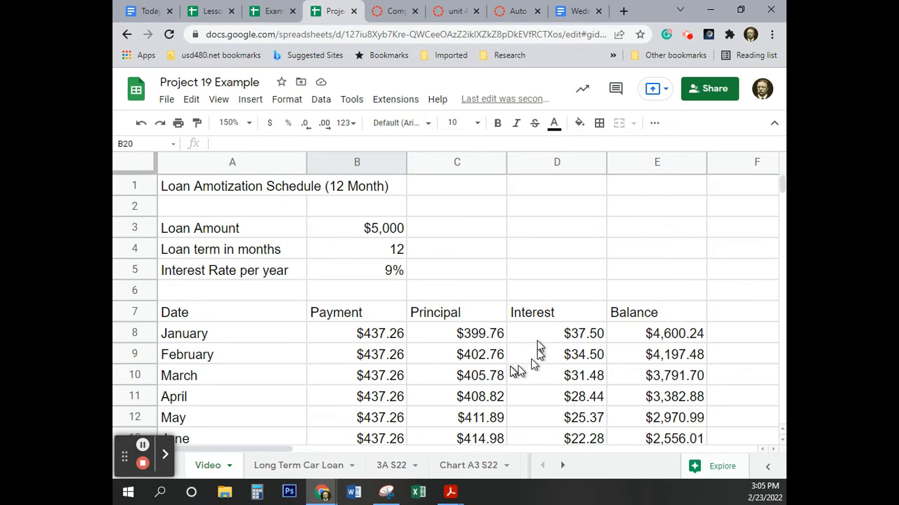
left_click(358, 337)
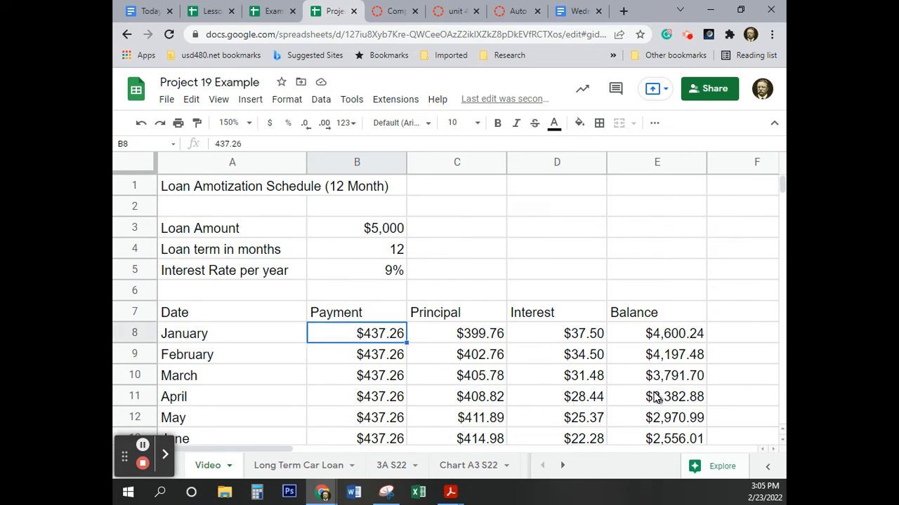
scroll(653, 398, "down", 3)
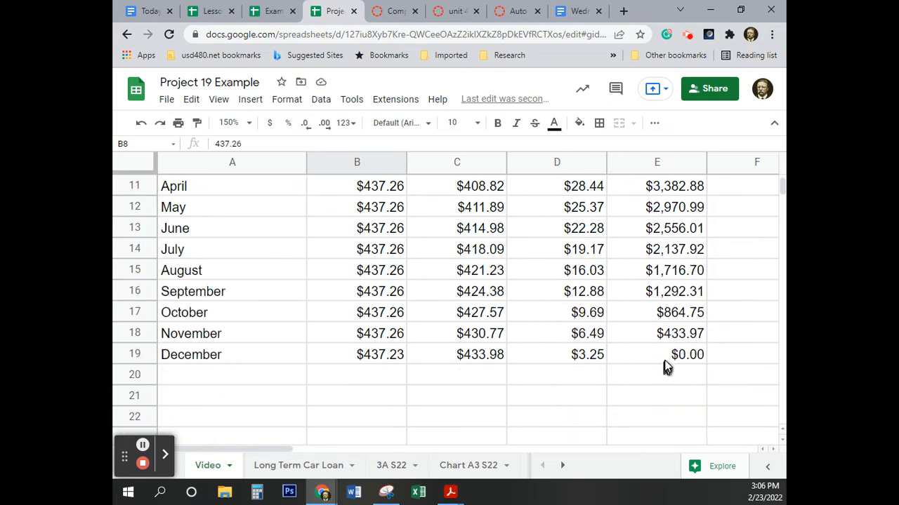
left_click(671, 355, "shift")
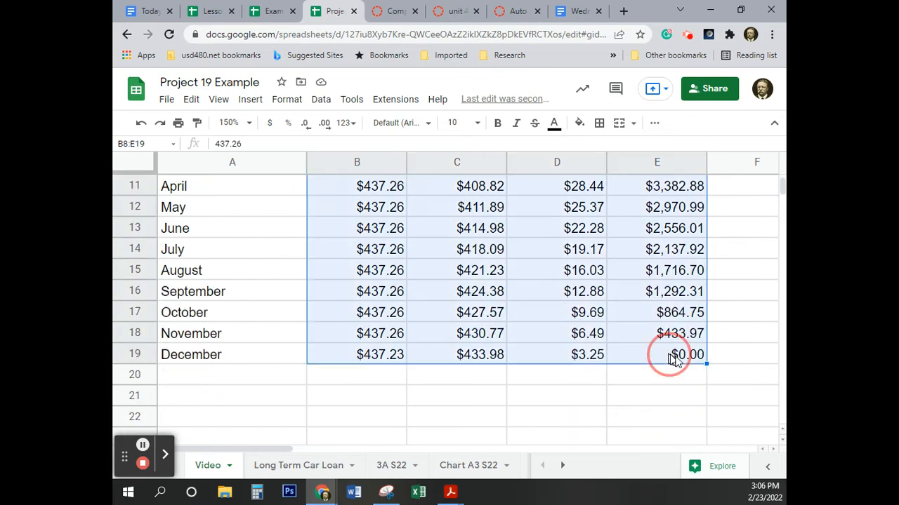
left_click(269, 125)
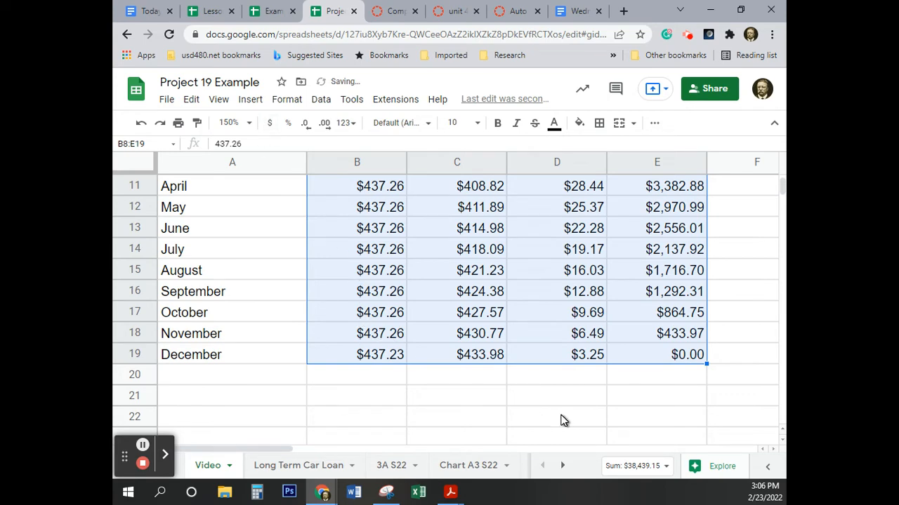
scroll(563, 419, "up", 3)
left_click(594, 251)
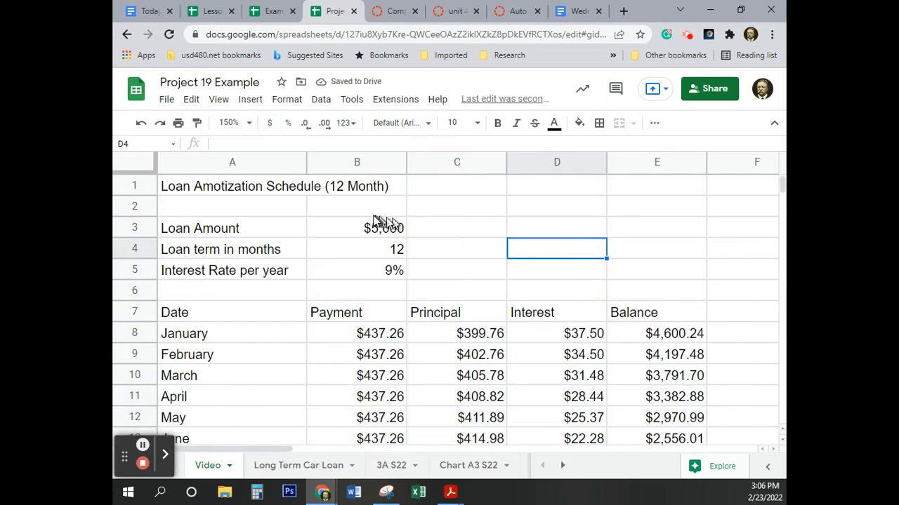
Step: Format the loan amount in B3 as currency with two decimal places
left_click(372, 226)
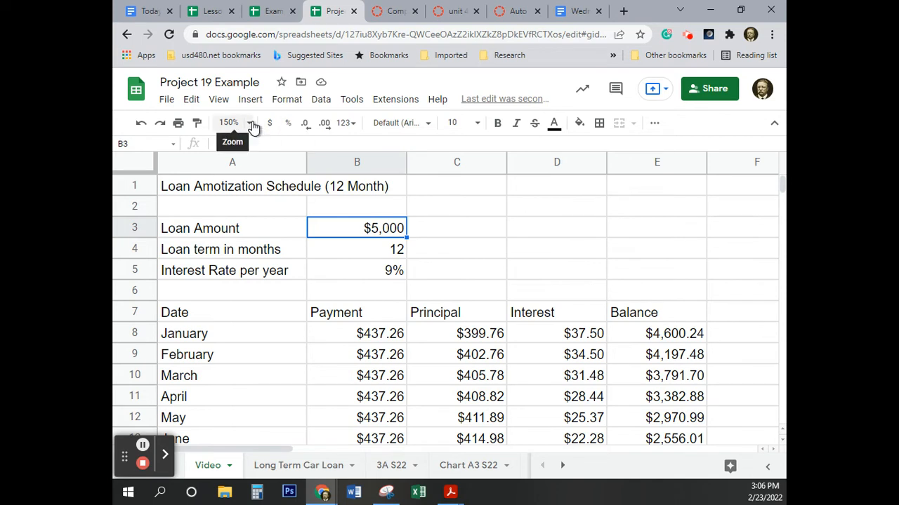
left_click(269, 123)
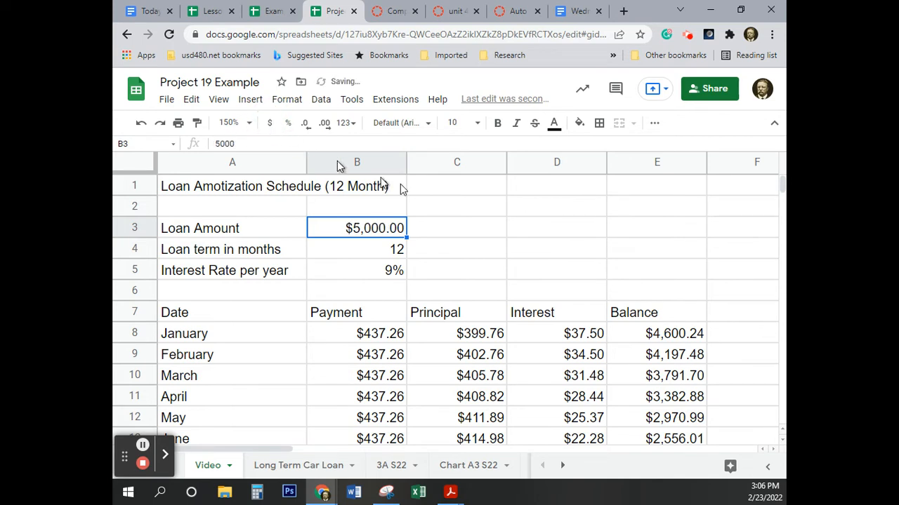
left_click(452, 225)
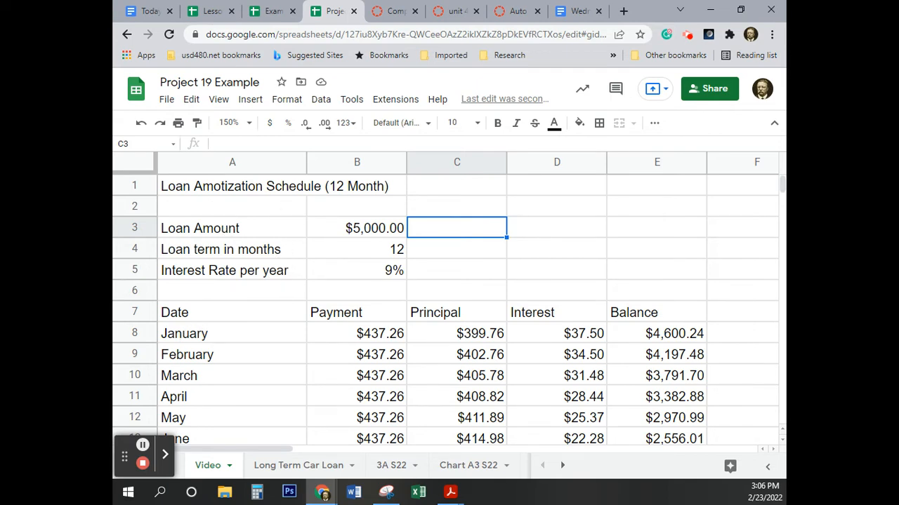
Step: Make rows 1 through 7 and row 21 bold
left_click(133, 187)
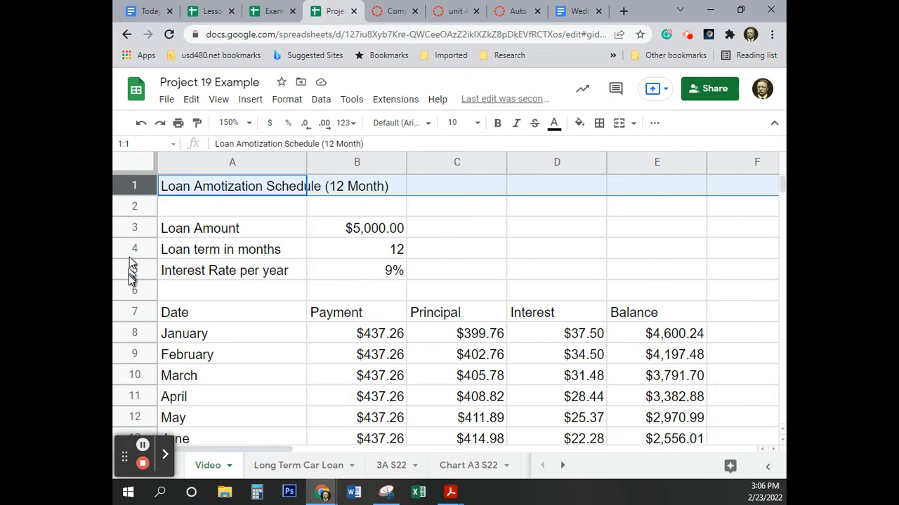
left_click(136, 311, "shift")
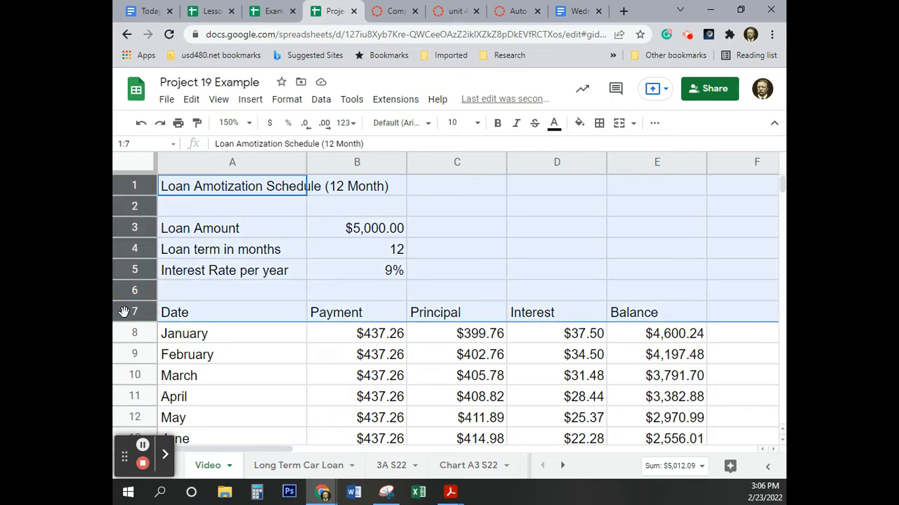
scroll(124, 312, "down", 4)
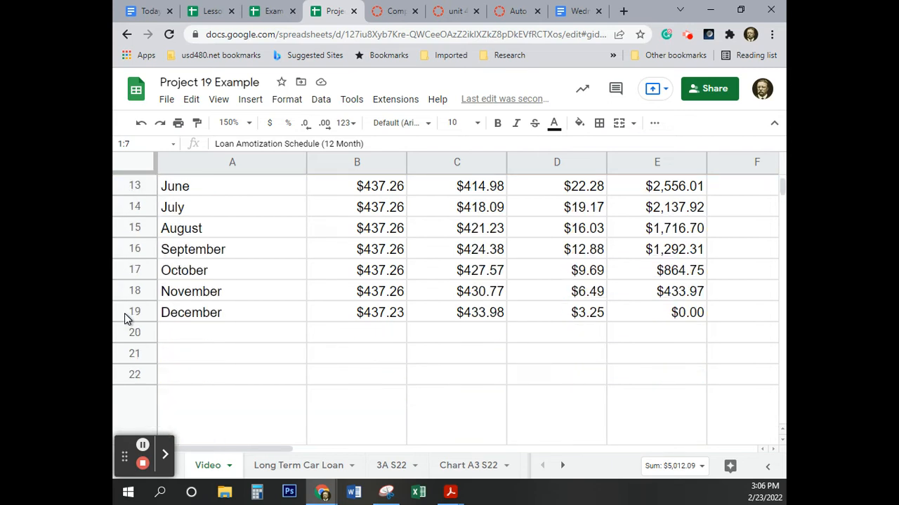
left_click(138, 354)
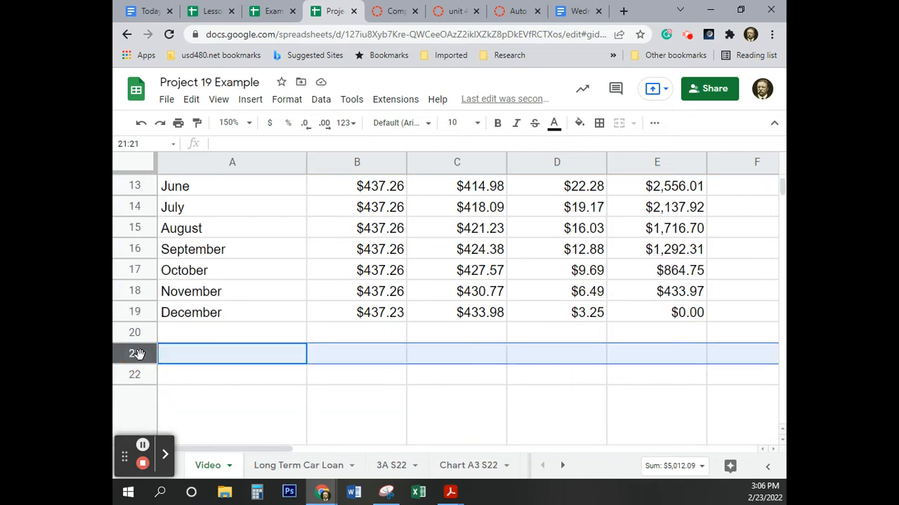
scroll(215, 336, "up", 4)
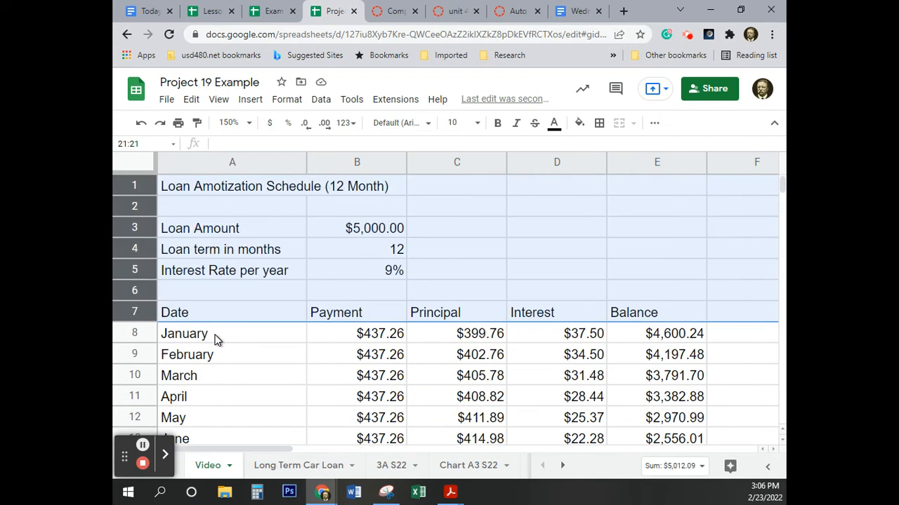
scroll(215, 339, "down", 3)
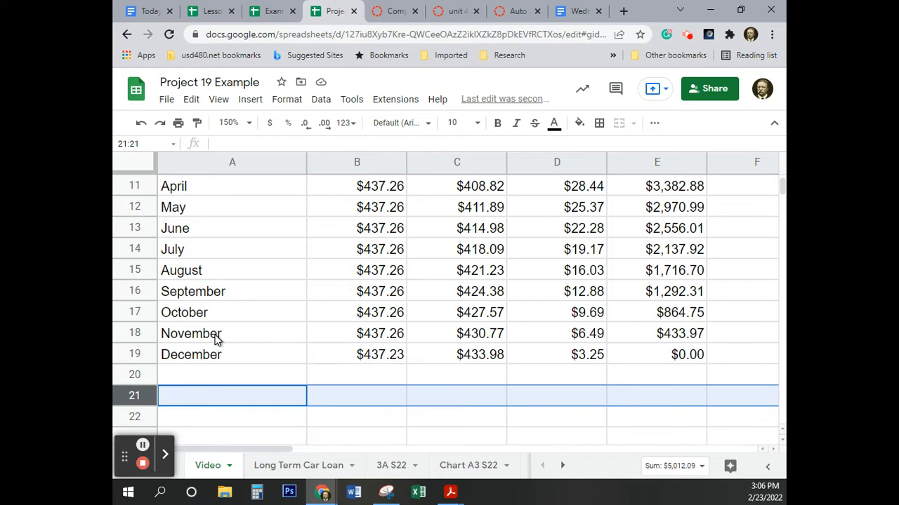
left_click(497, 124)
Step: Enter the label Total in A21 below the monthly rows
left_click(201, 398)
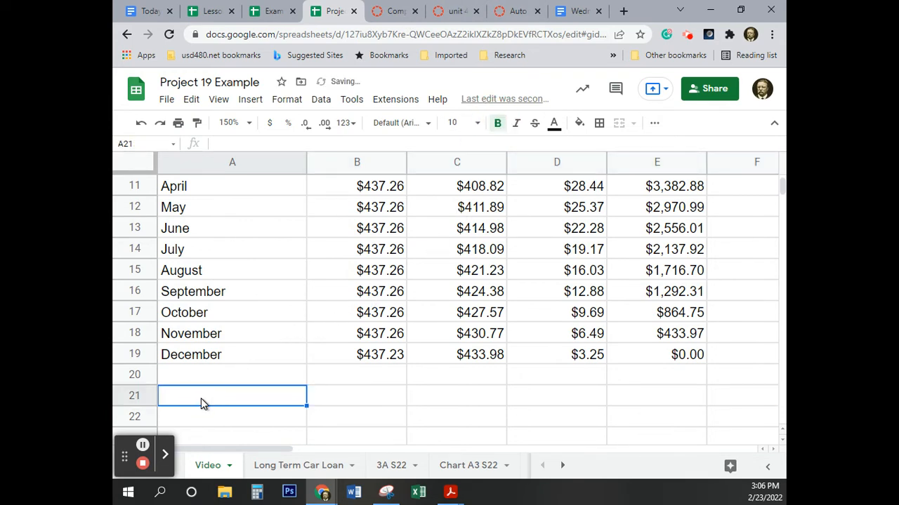
type("To")
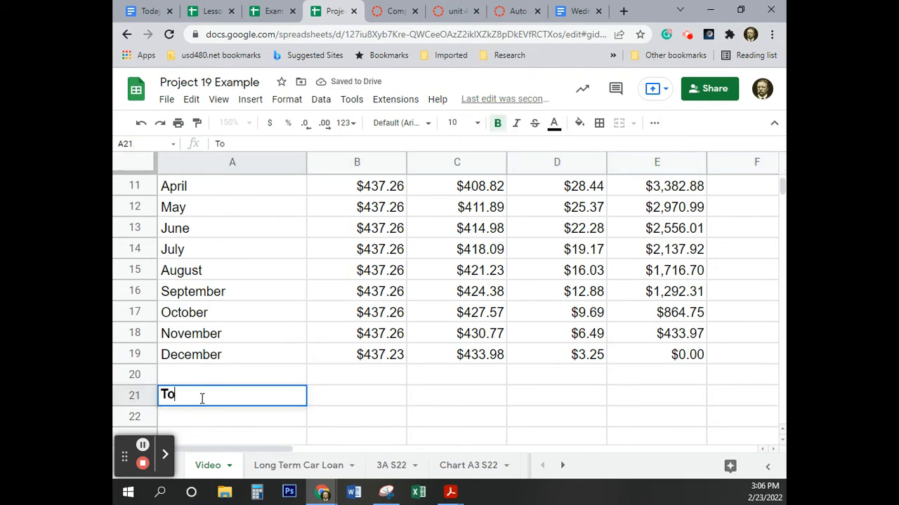
type("tal")
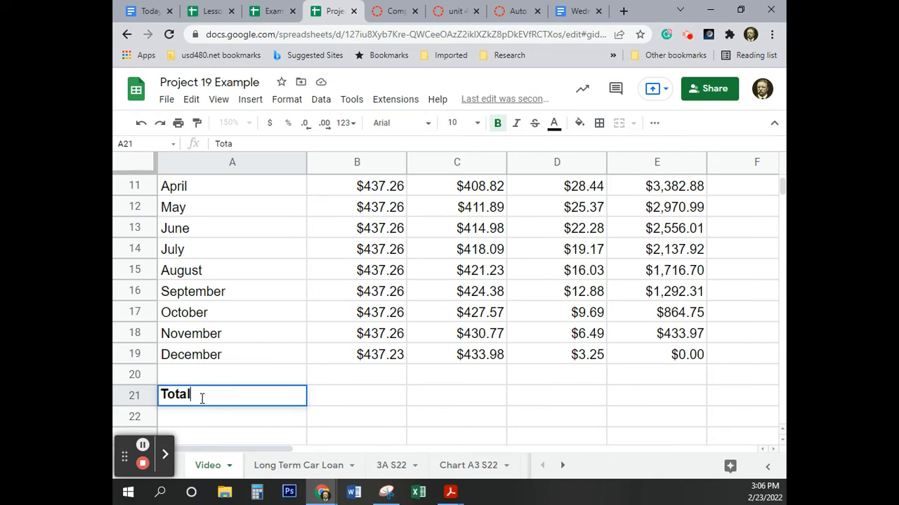
left_click(374, 381)
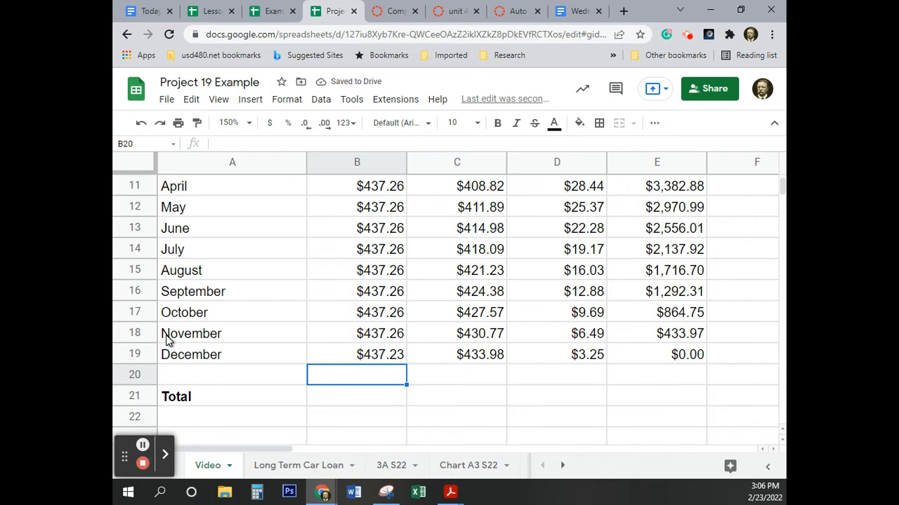
Step: Right-align the Payment, Principal, Interest and Balance headings in B7:E7
scroll(158, 318, "up", 1)
scroll(158, 318, "up", 2)
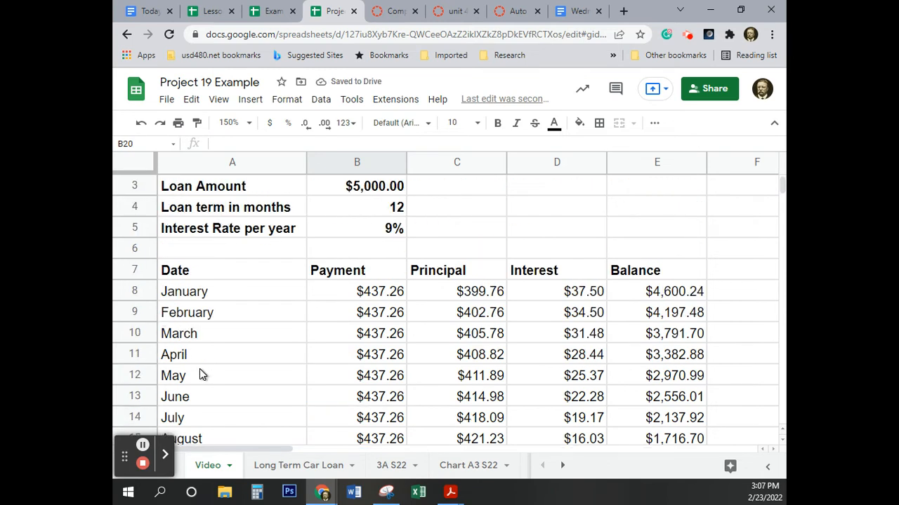
left_click(343, 277)
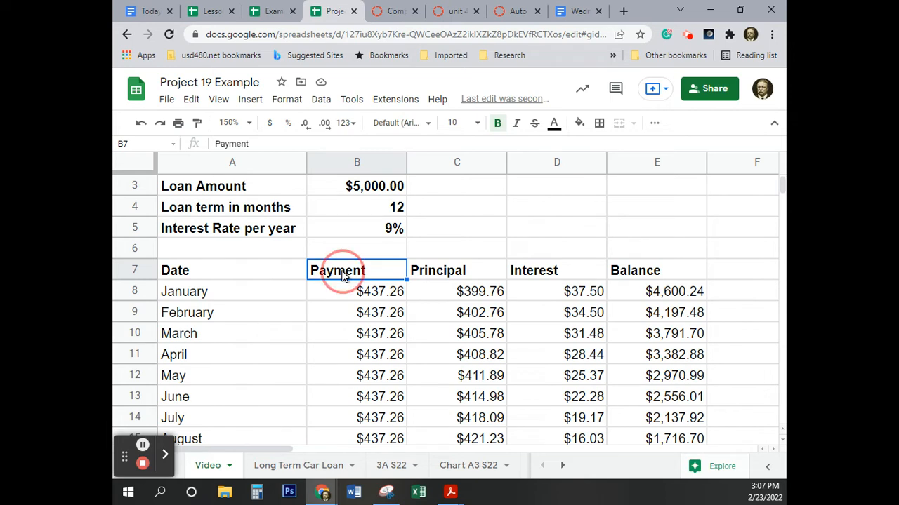
left_click_drag(344, 275, 657, 276)
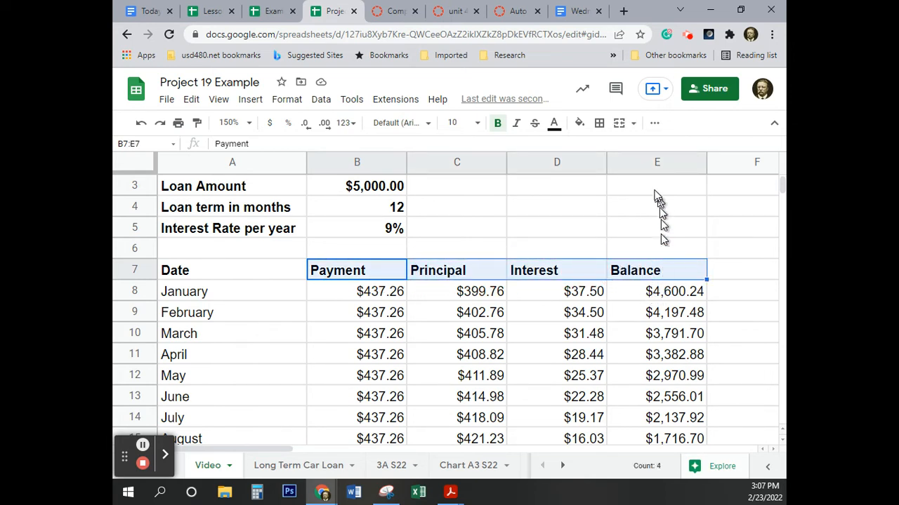
left_click(654, 122)
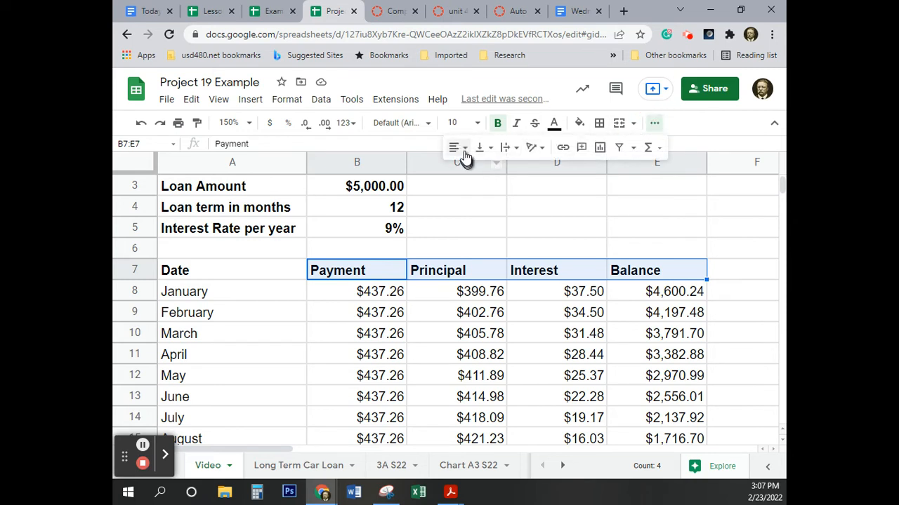
left_click(462, 150)
left_click(487, 170)
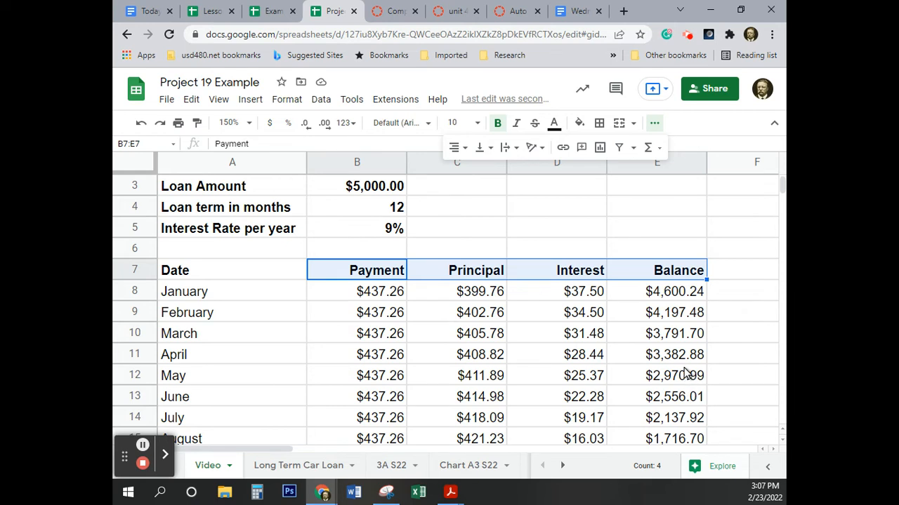
left_click(533, 353)
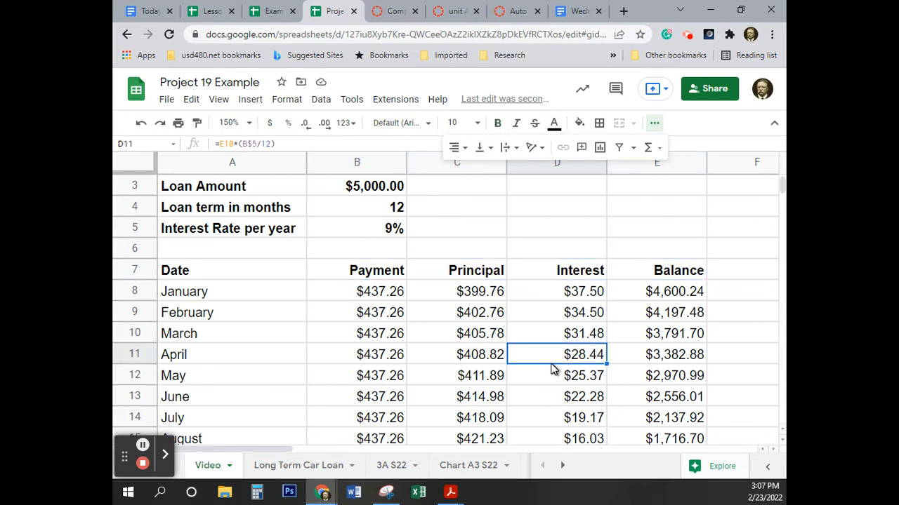
Step: Total the Principal column in C21 with the formula =sum(C8:C19)
scroll(551, 369, "down", 1)
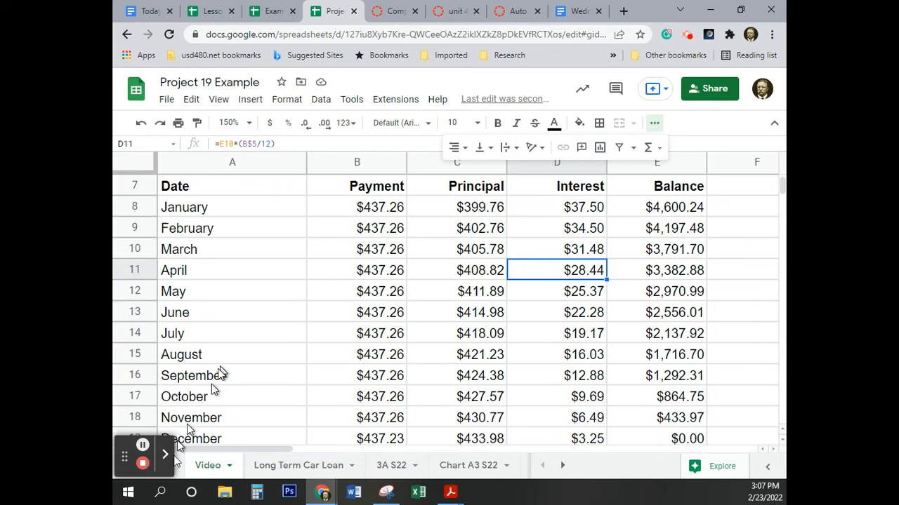
scroll(355, 330, "down", 2)
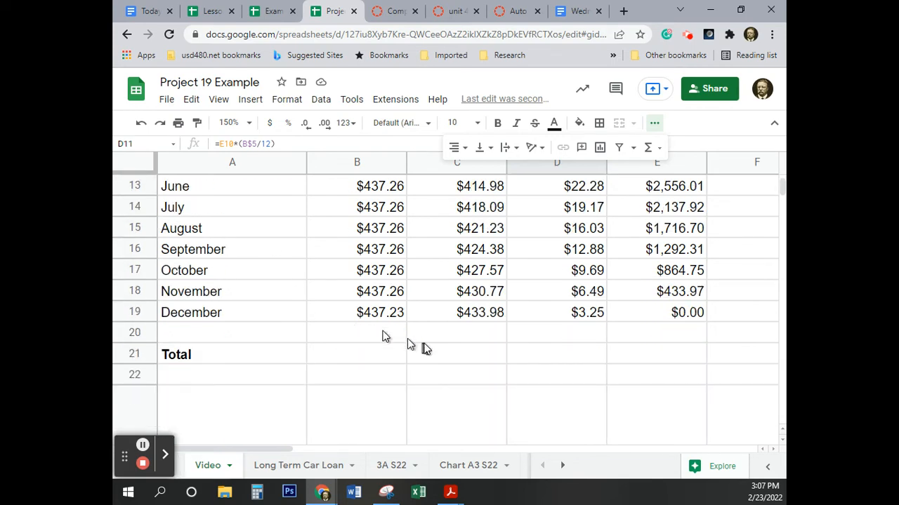
left_click(473, 356)
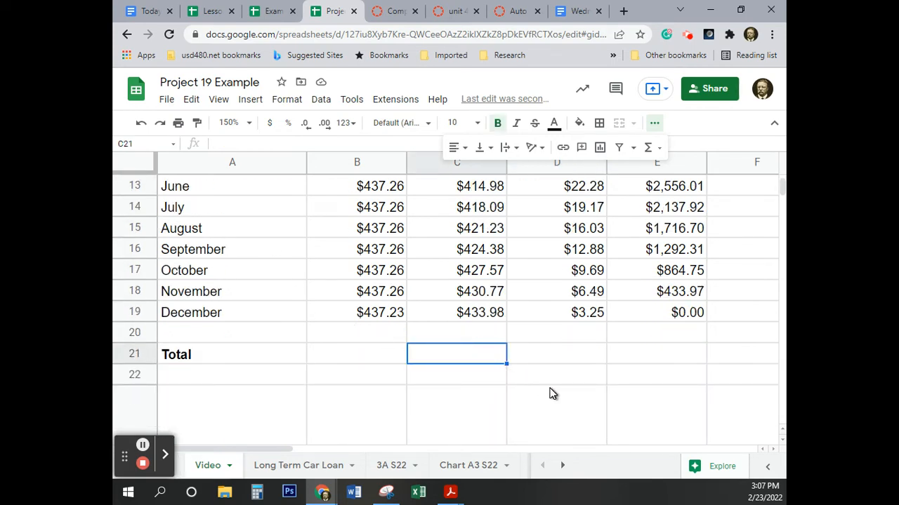
scroll(507, 353, "up", 3)
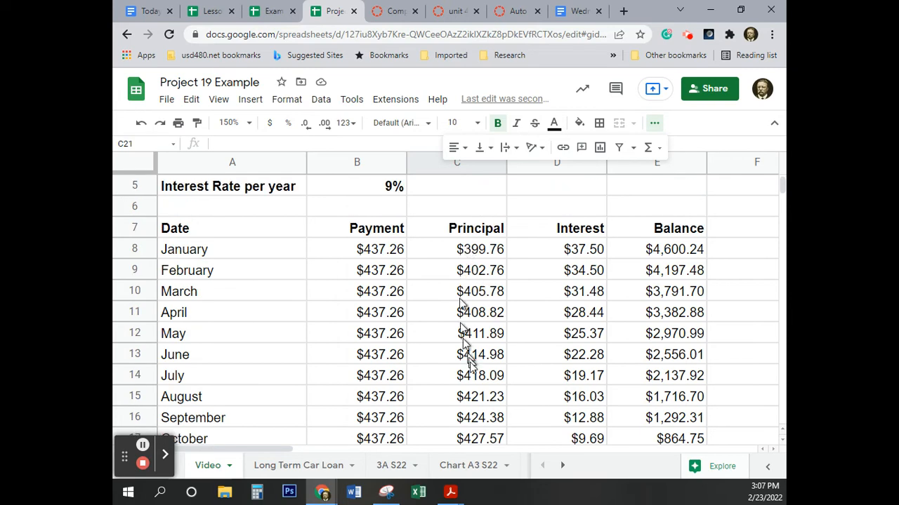
scroll(489, 416, "down", 2)
scroll(491, 424, "up", 1)
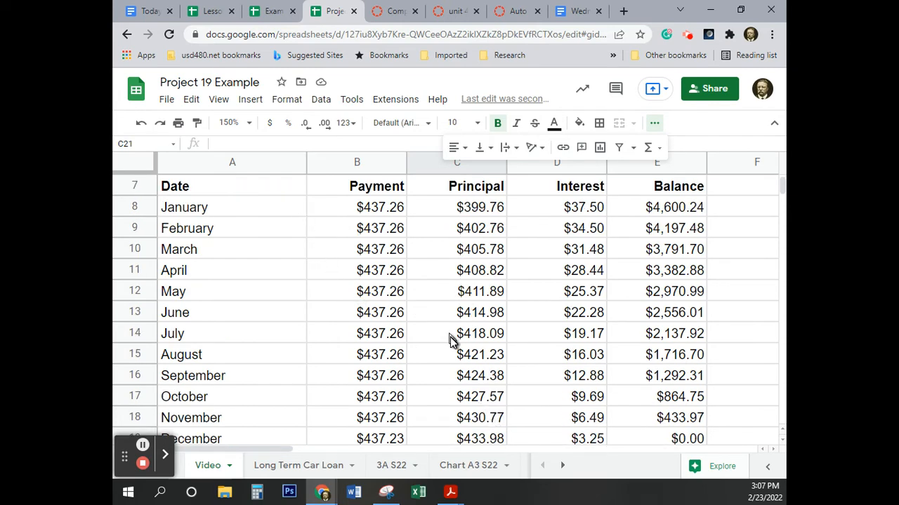
scroll(453, 340, "down", 1)
type("=")
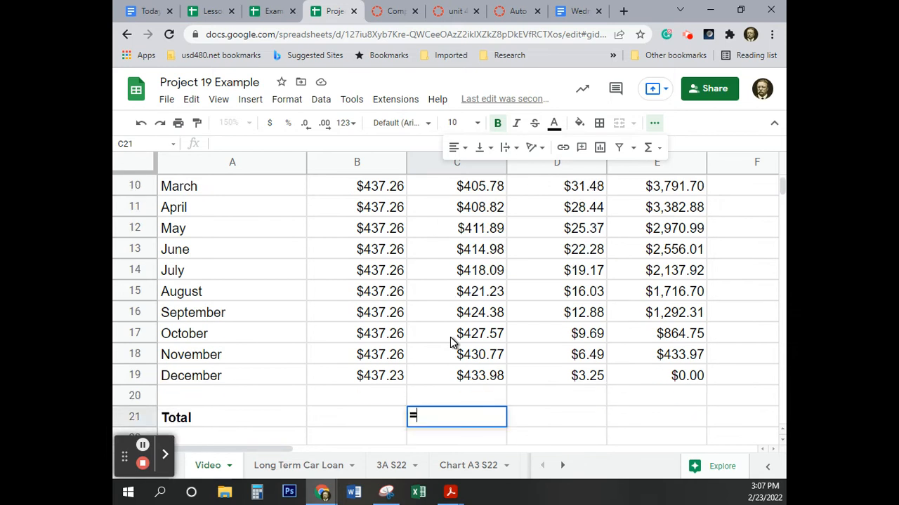
type("sum(")
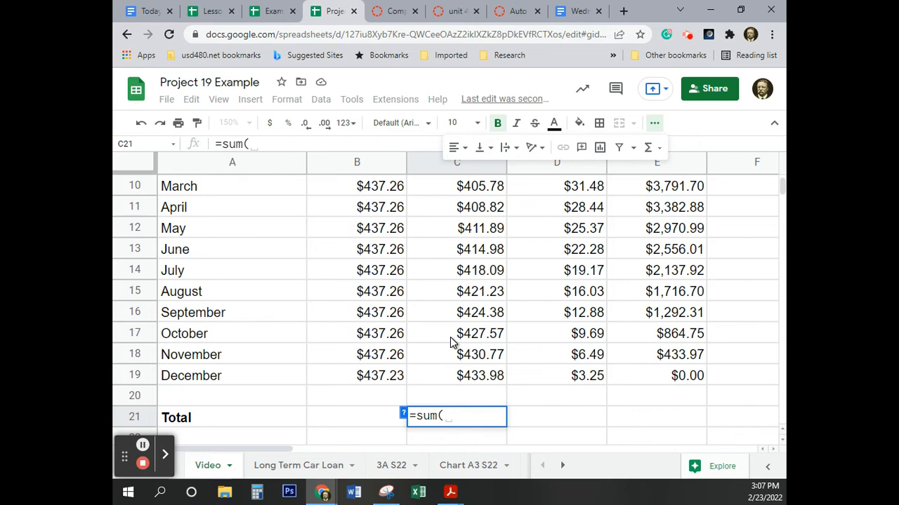
scroll(453, 342, "up", 2)
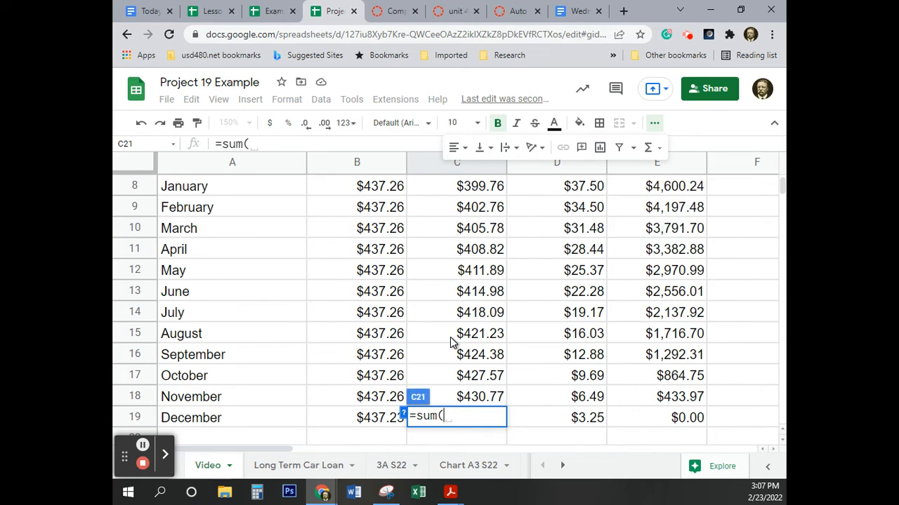
left_click(475, 234)
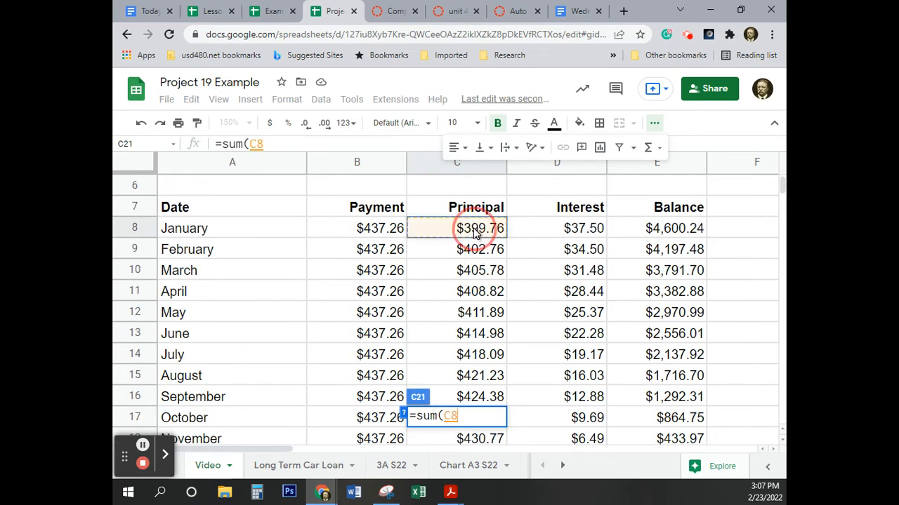
left_click_drag(474, 234, 478, 214)
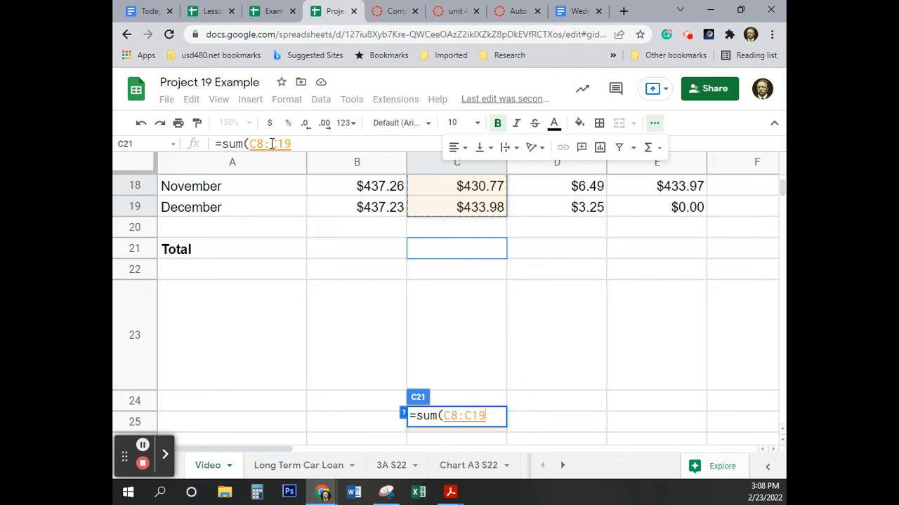
type(")")
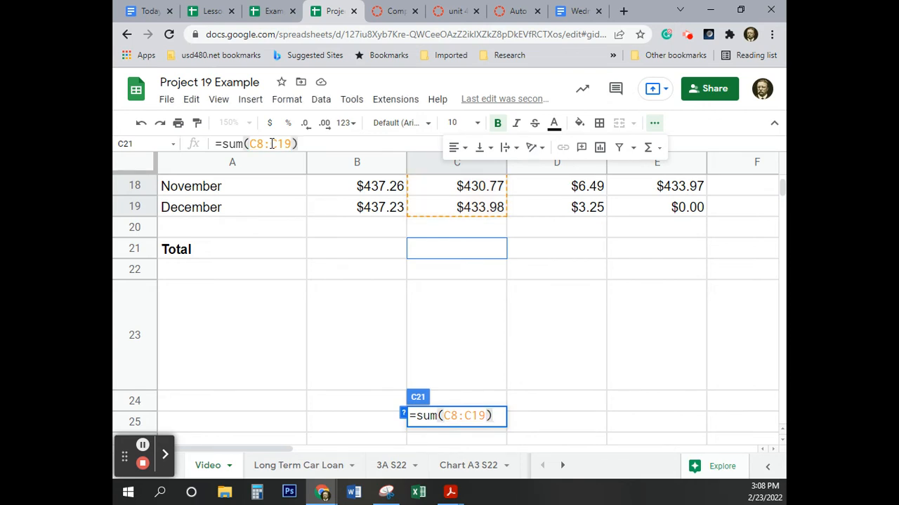
key("Return")
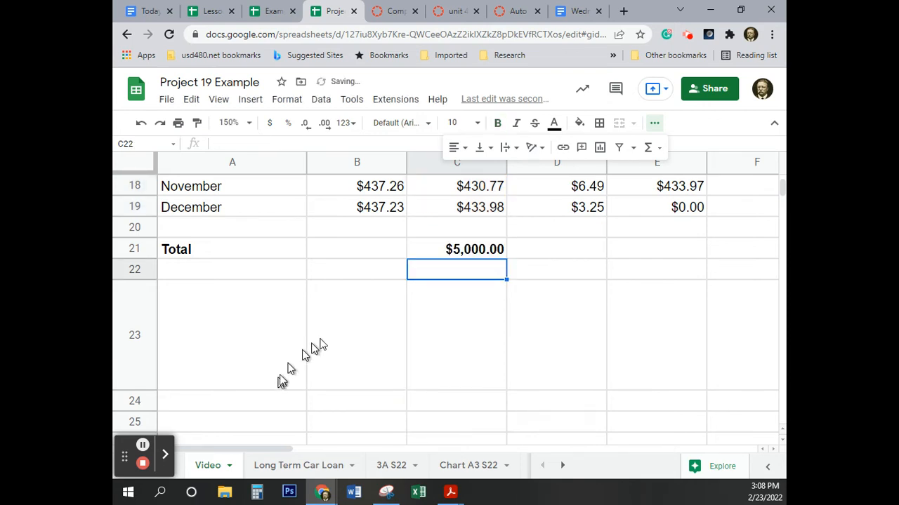
Step: Copy the total formula from C21 across to D21 for the Interest column
left_click(475, 253)
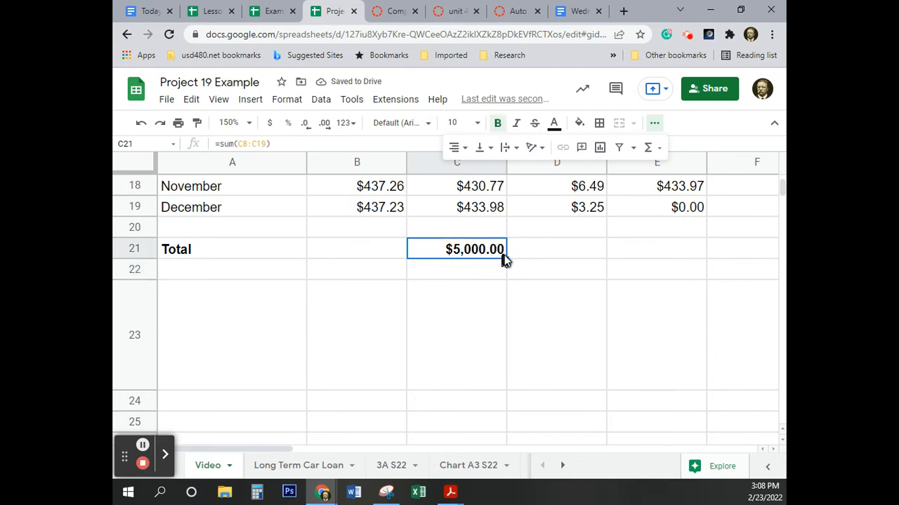
left_click_drag(506, 259, 538, 252)
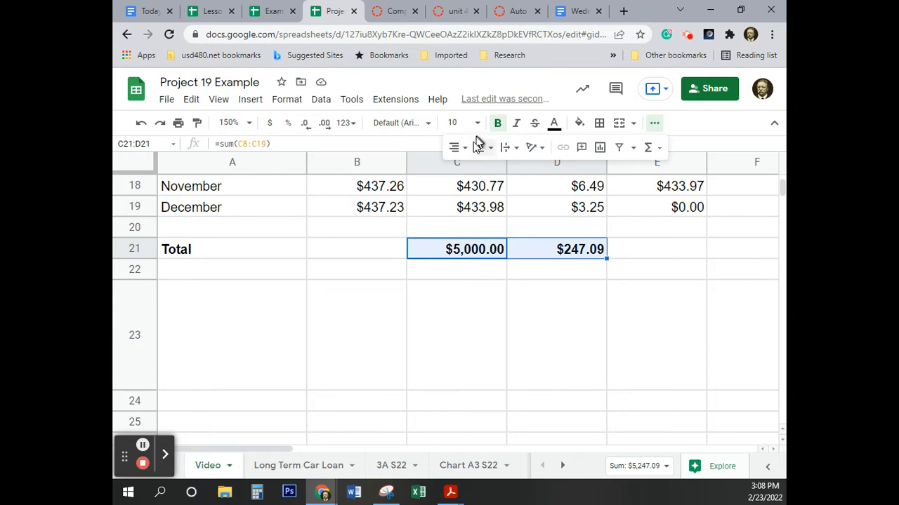
scroll(455, 277, "up", 6)
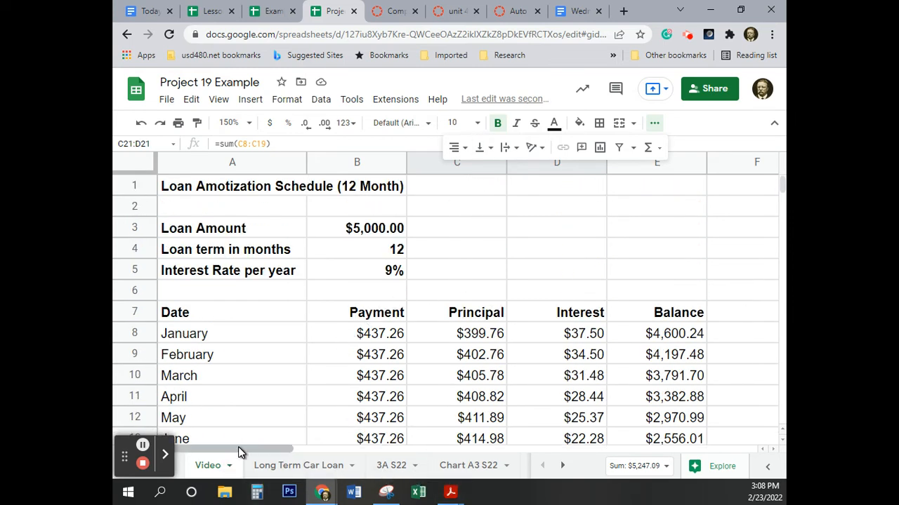
left_click_drag(238, 449, 198, 457)
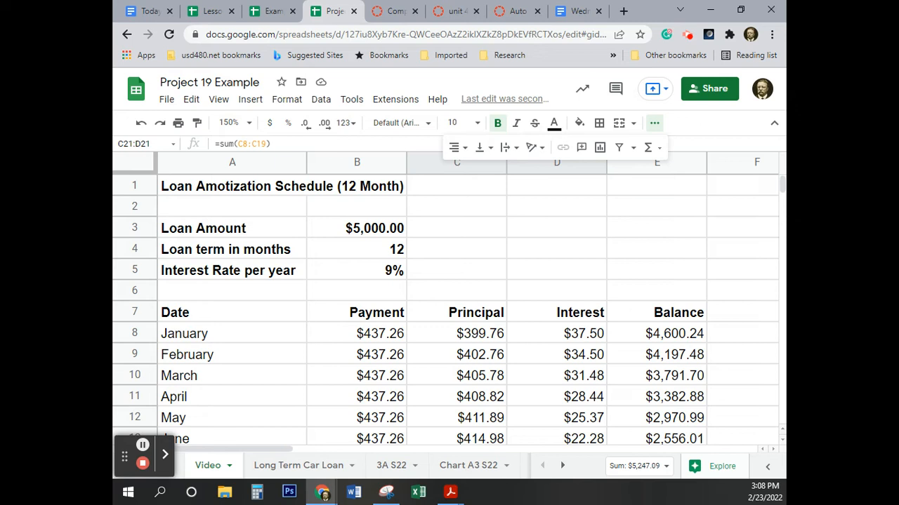
Step: Insert a chart based on the Date column A7:A19 and the Principal and Interest columns C7:D19
left_click(232, 122)
left_click(235, 231)
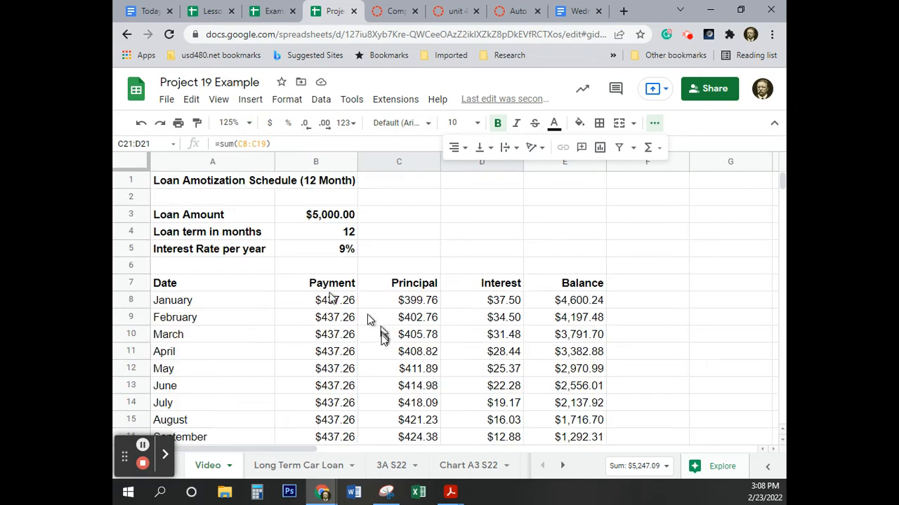
scroll(381, 341, "down", 2)
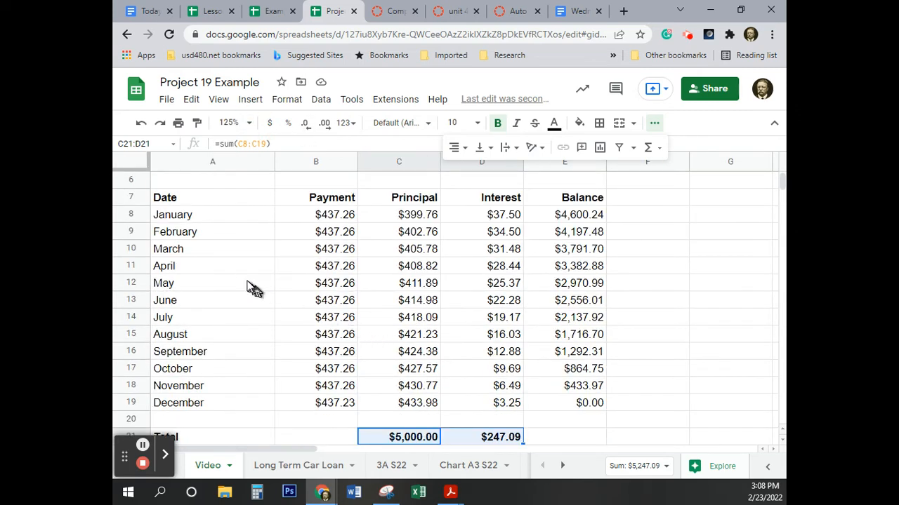
left_click(212, 198)
left_click_drag(211, 199, 226, 408)
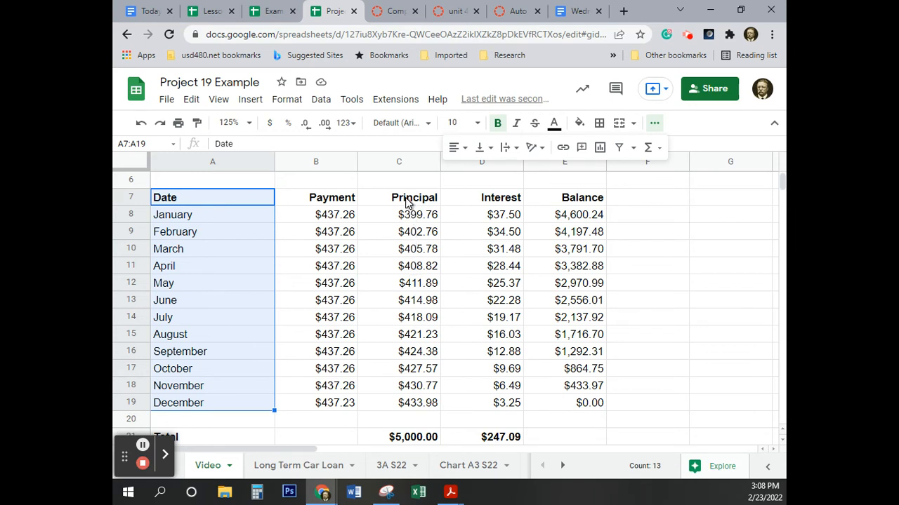
left_click_drag(410, 201, 500, 405)
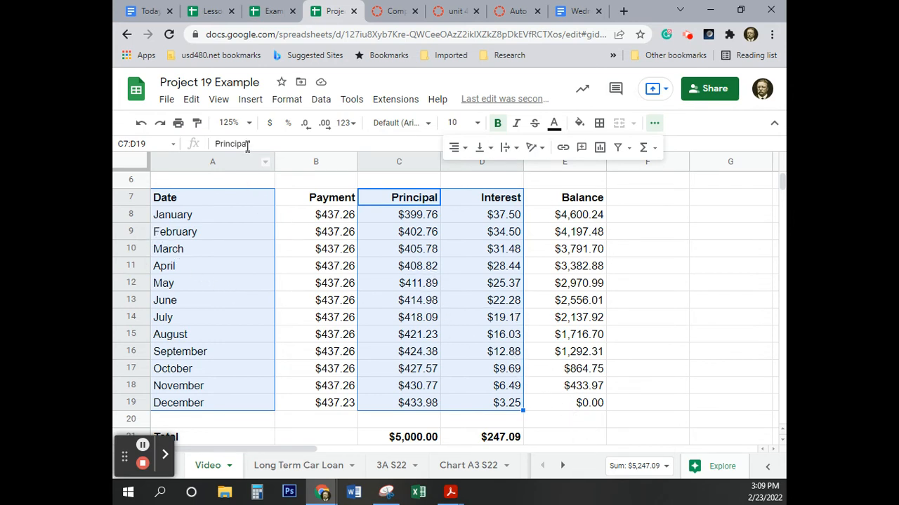
left_click(251, 100)
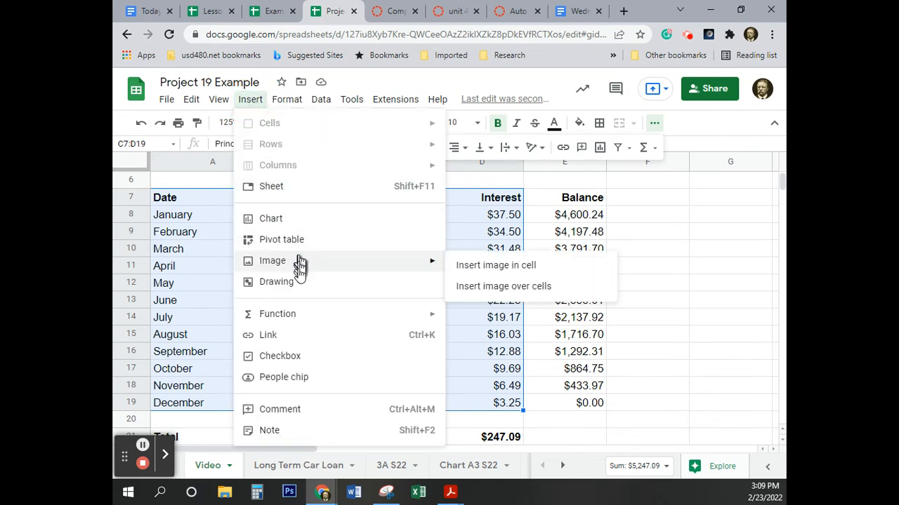
left_click(301, 225)
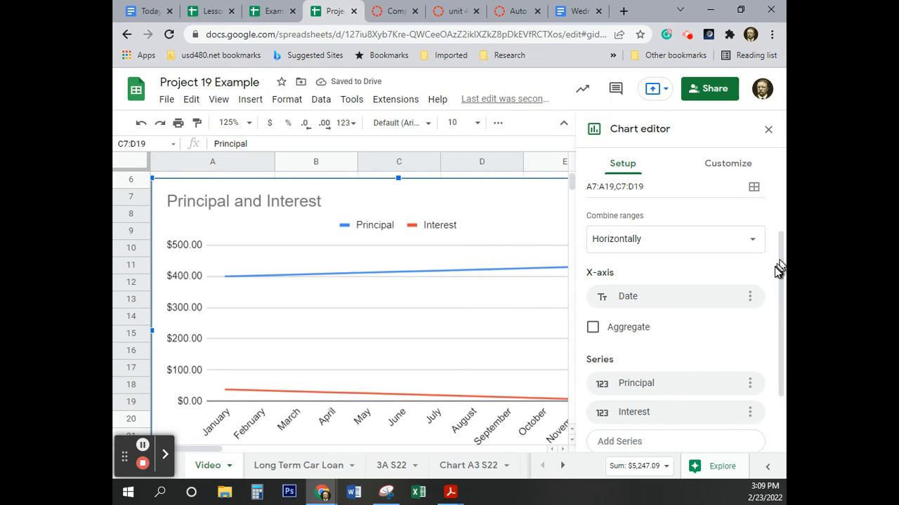
Step: Change the chart type of the Principal and Interest chart to a column chart
left_click_drag(781, 274, 771, 175)
left_click(658, 215)
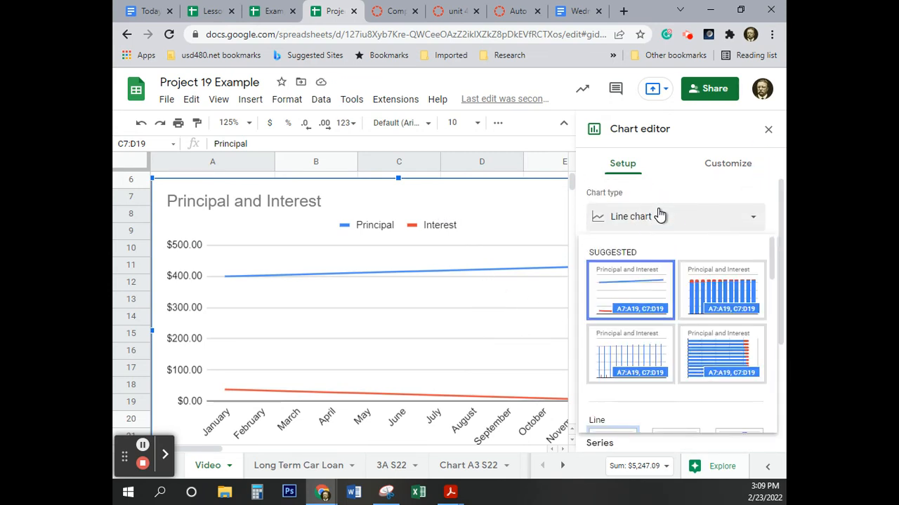
scroll(644, 312, "down", 5)
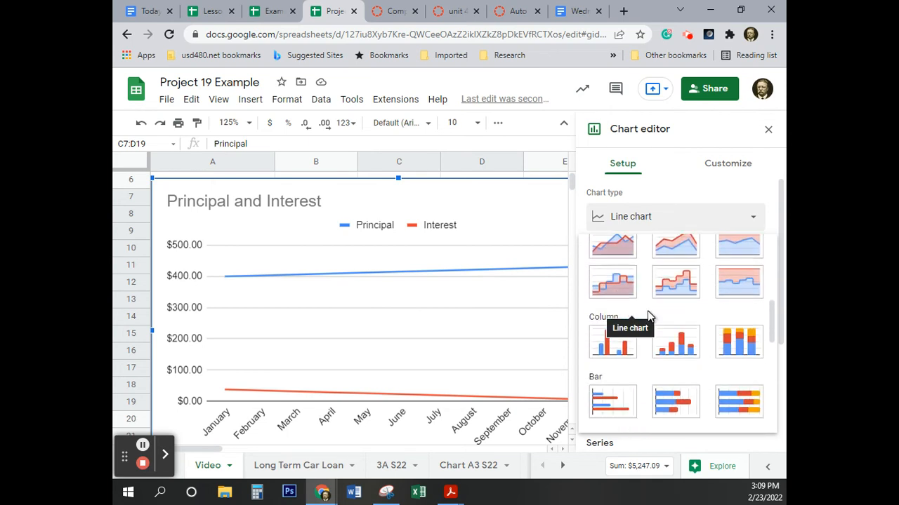
scroll(615, 344, "up", 1)
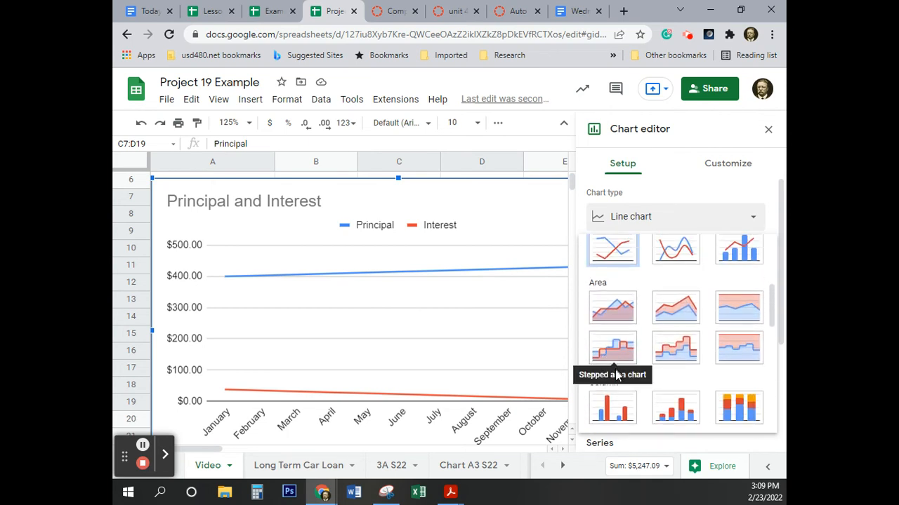
left_click(611, 412)
Step: Change the chart title to "12-Month Loan Amortization Schedule"
scroll(646, 341, "down", 1)
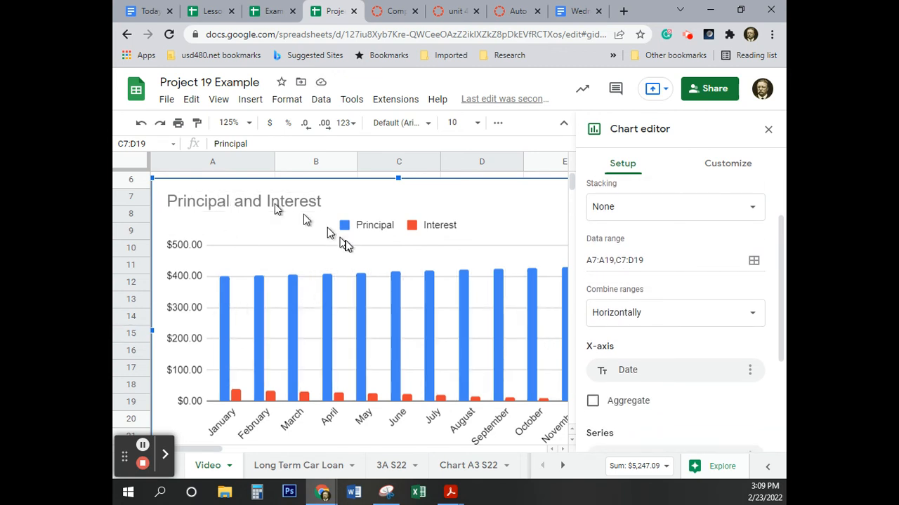
scroll(344, 245, "down", 3)
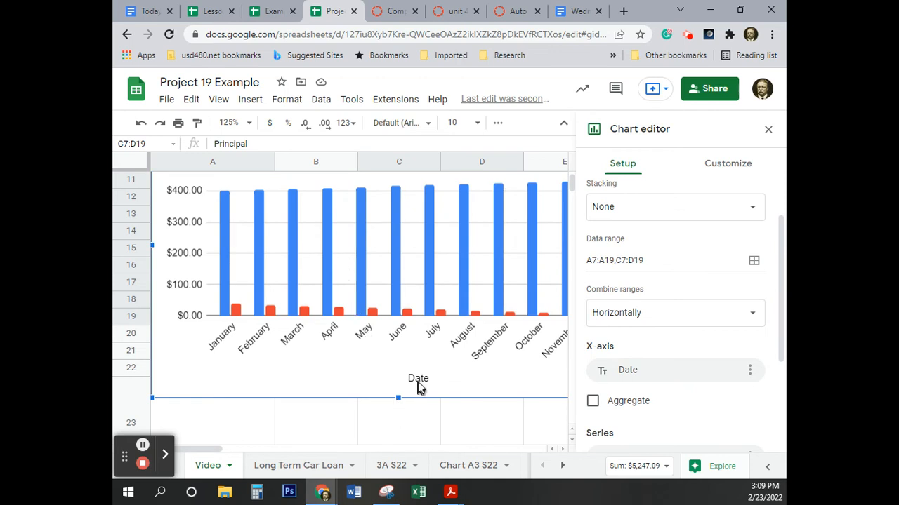
scroll(395, 341, "up", 4)
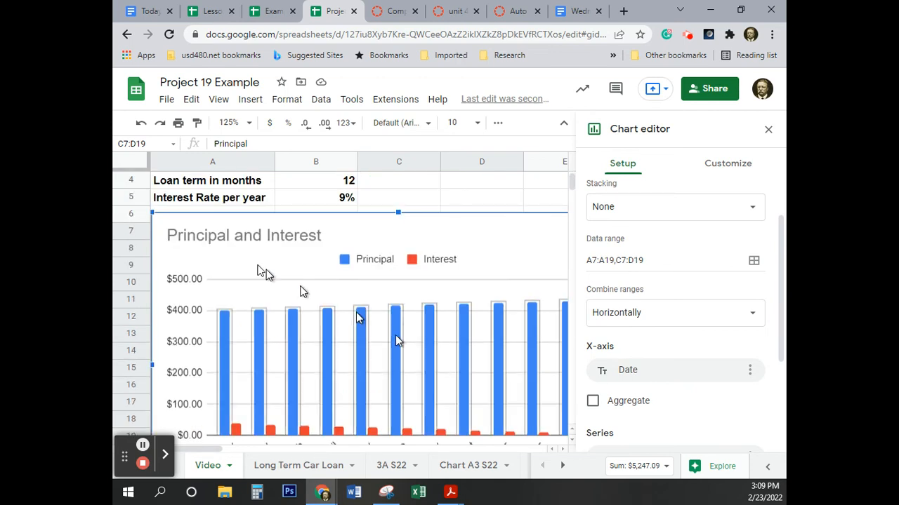
left_click(242, 237)
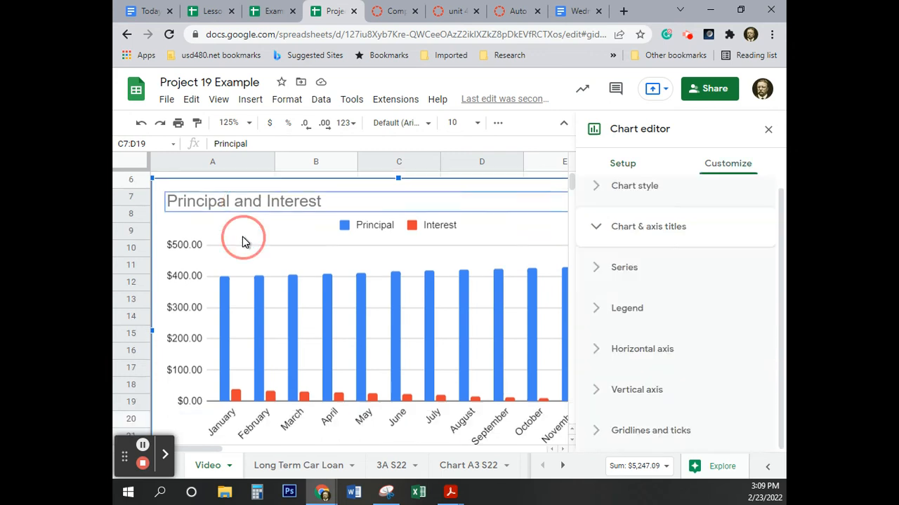
double_click(264, 201)
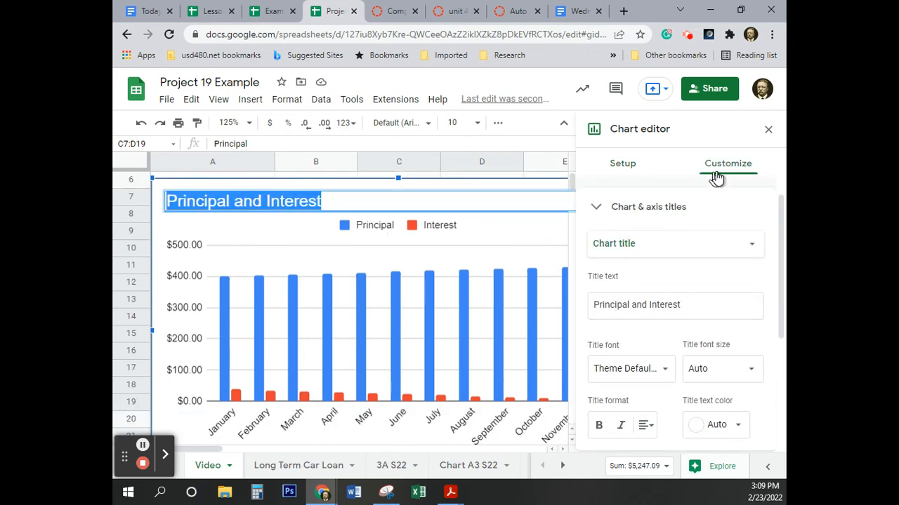
left_click(622, 176)
key("ctrl")
key("ctrl")
left_click(695, 305)
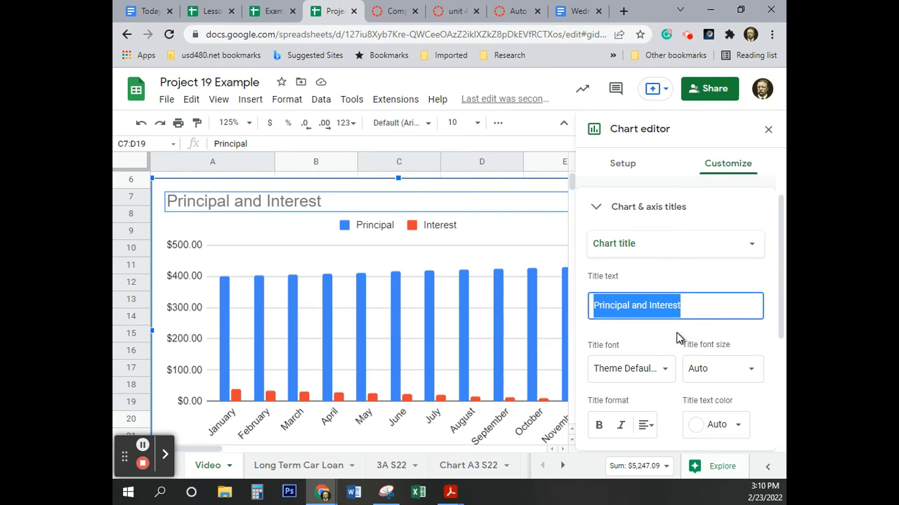
type("12-Month Loan")
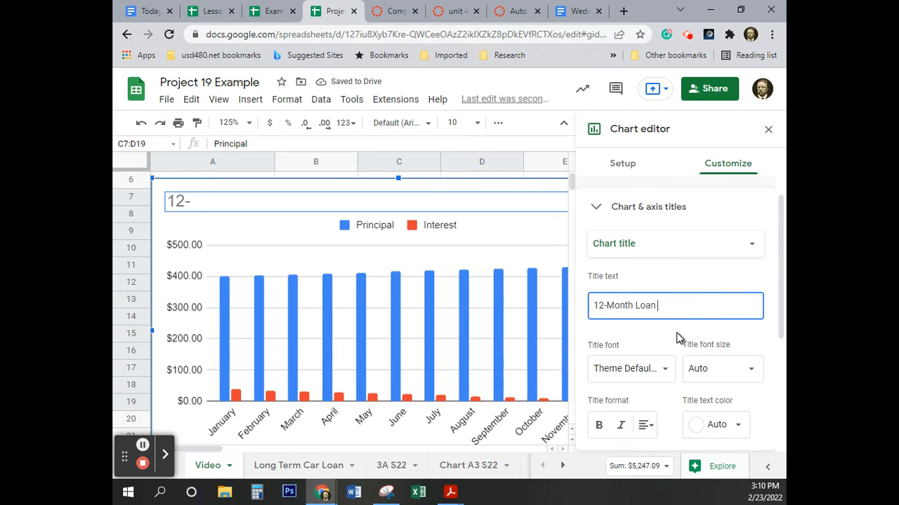
type("ization Schedule")
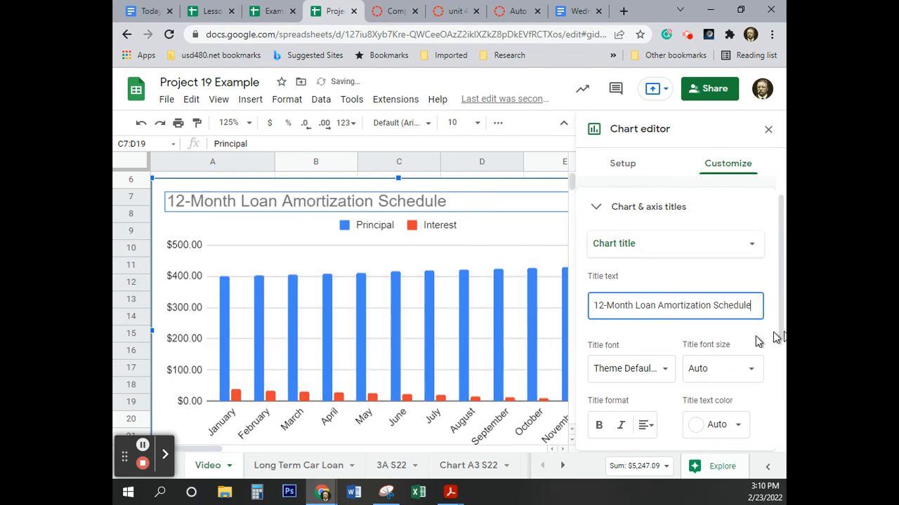
Step: Format the chart title in Garamond, centered, with black text
scroll(783, 307, "down", 1)
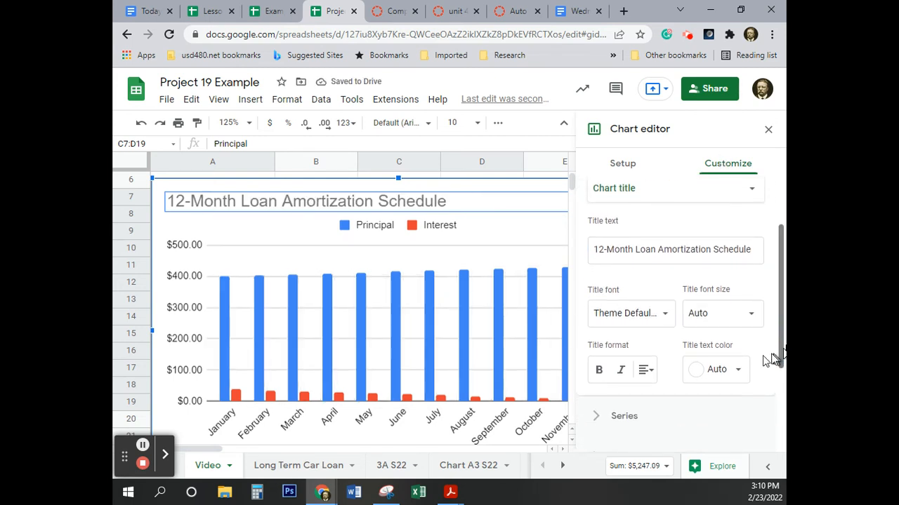
left_click(665, 319)
scroll(655, 421, "down", 1)
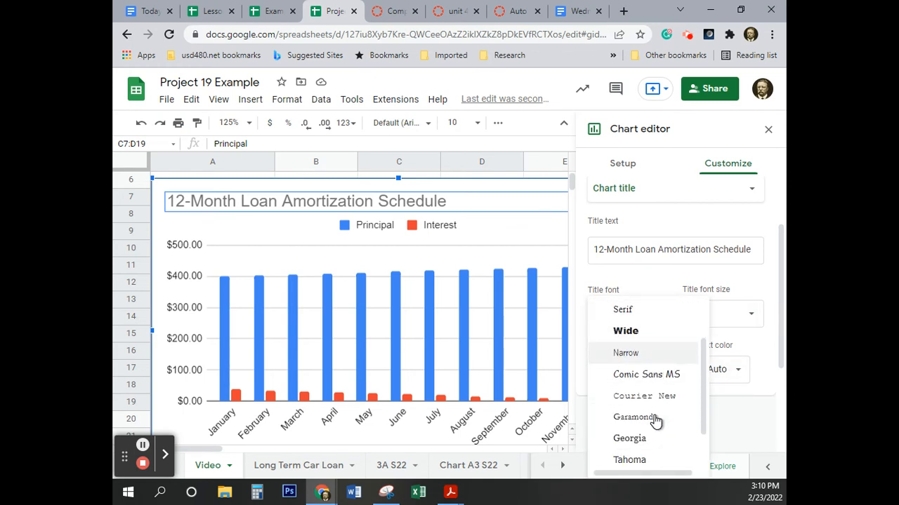
left_click(654, 418)
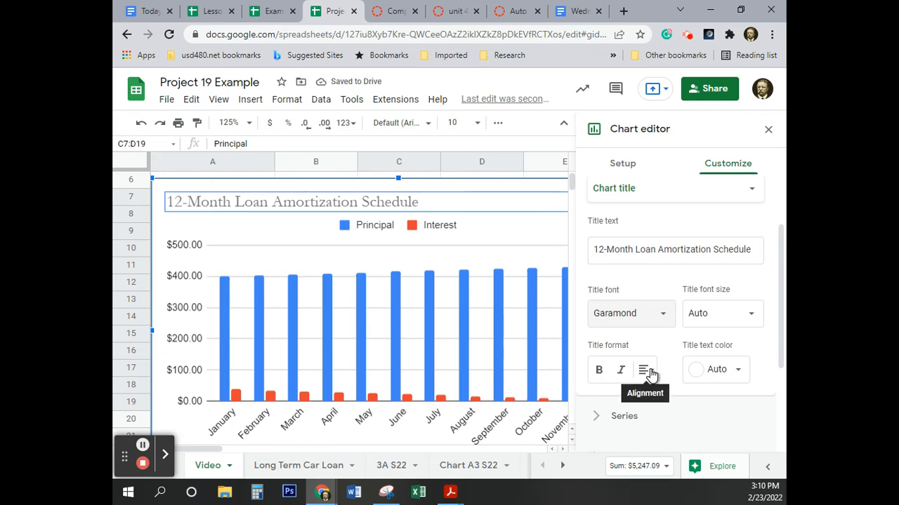
left_click(650, 374)
left_click(665, 398)
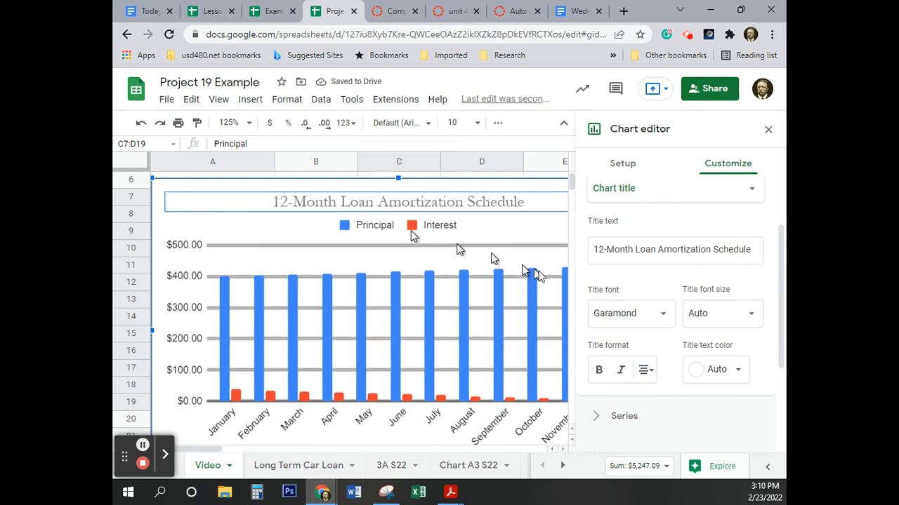
left_click(738, 372)
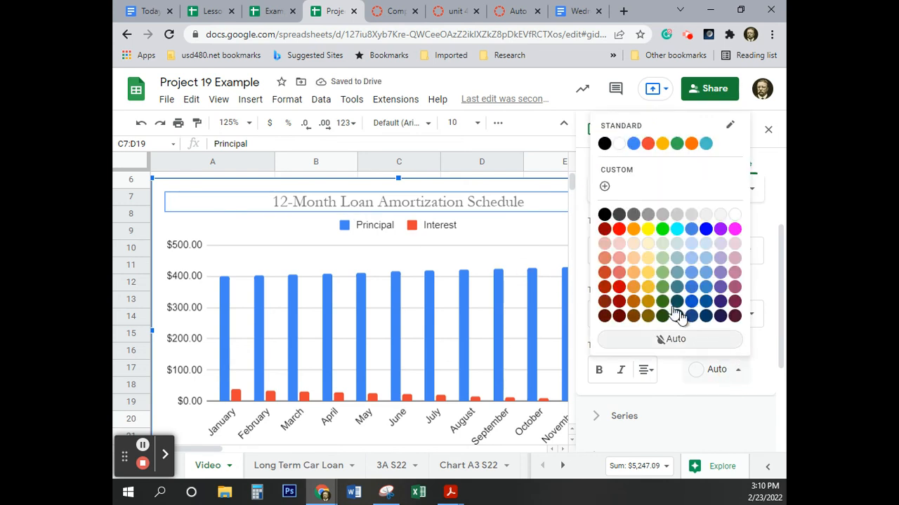
left_click(605, 216)
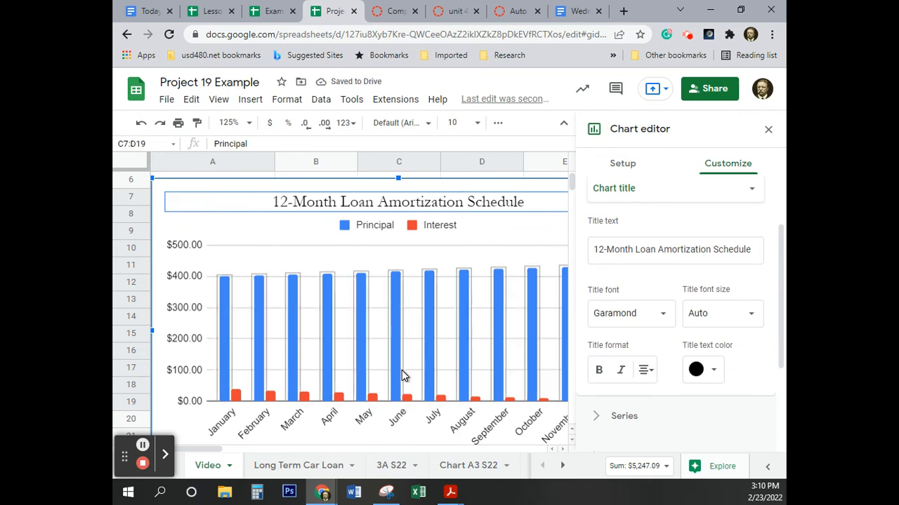
Step: Remove the horizontal axis title "Date" from the chart and close the chart editor
scroll(457, 407, "down", 1)
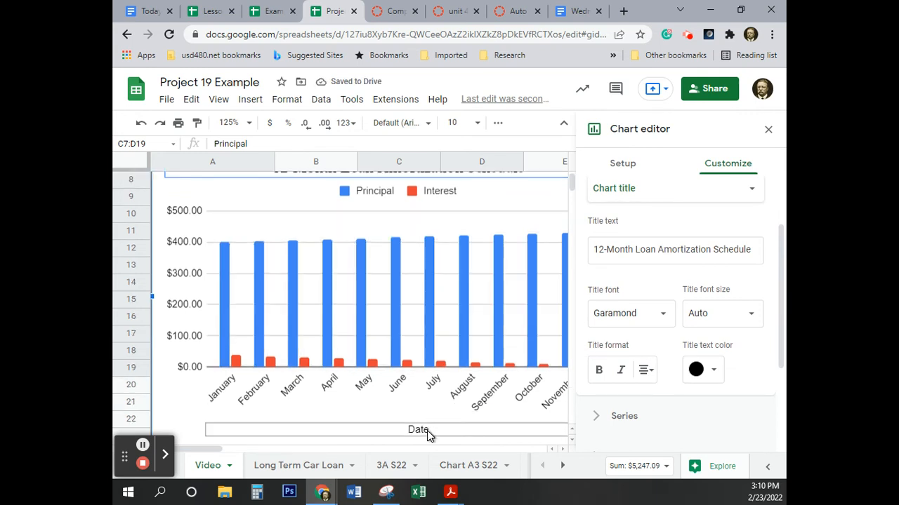
scroll(464, 431, "up", 1)
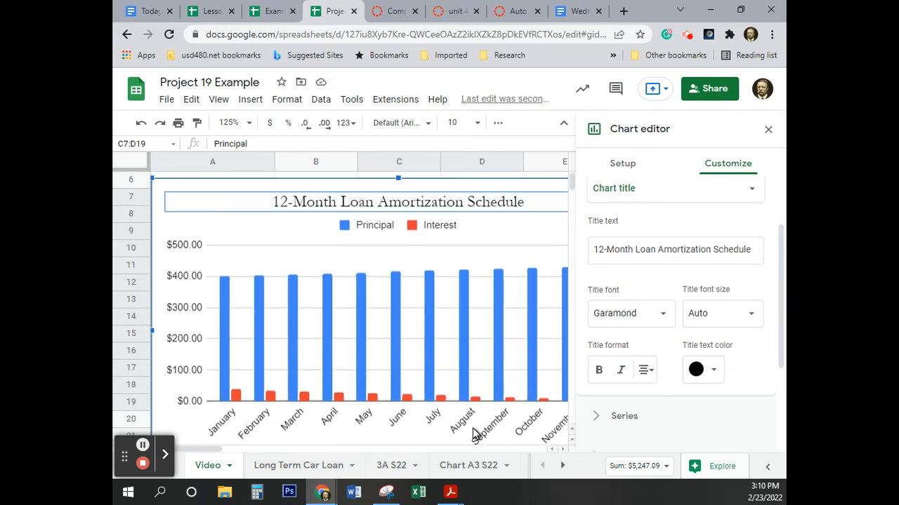
left_click(684, 190)
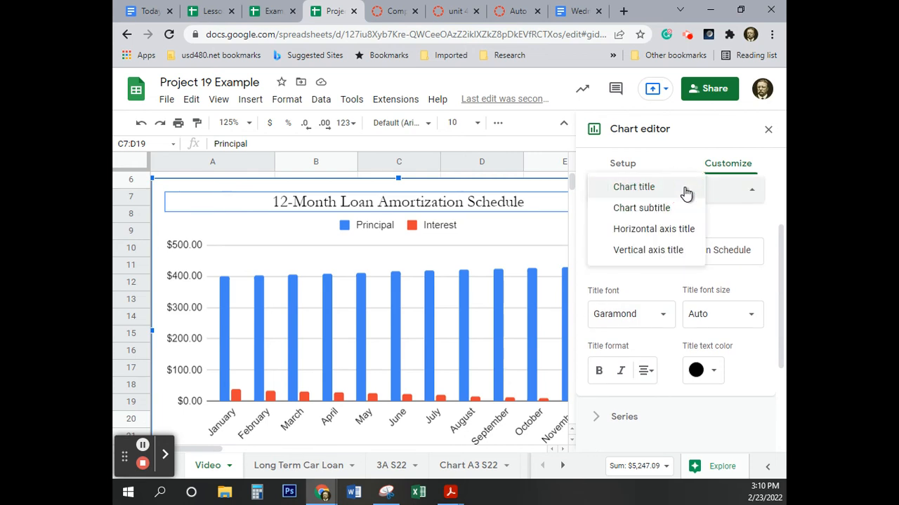
left_click(680, 231)
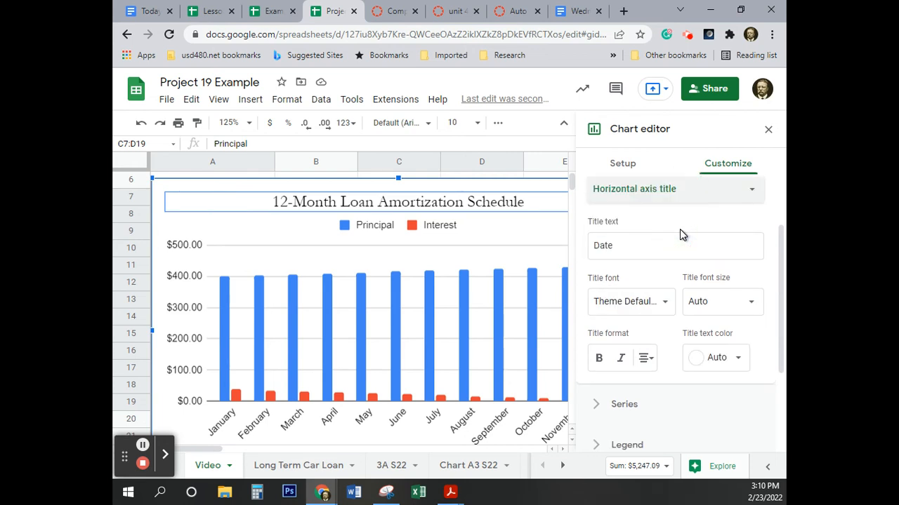
left_click_drag(615, 247, 586, 256)
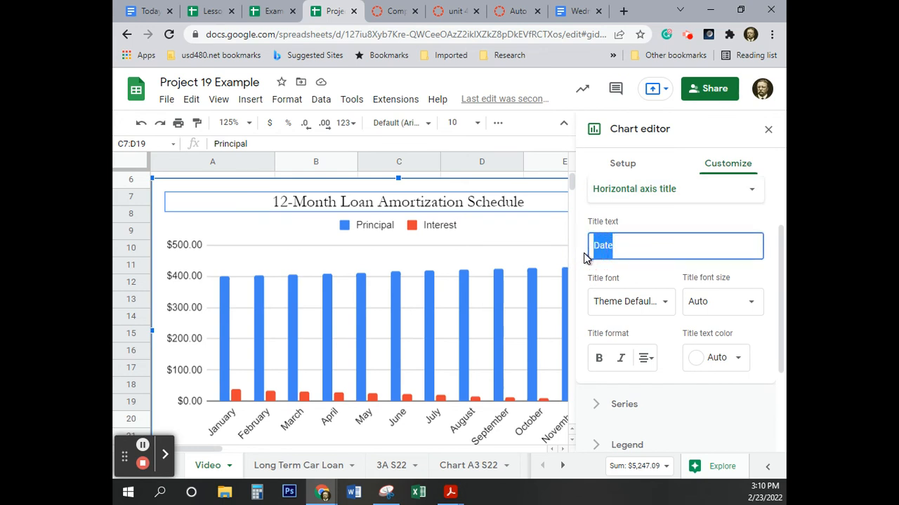
key("BackSpace")
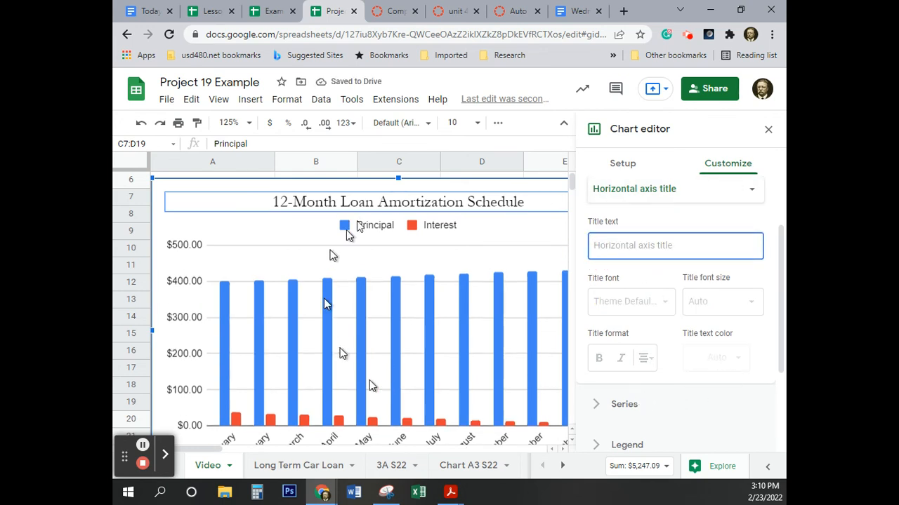
left_click(769, 132)
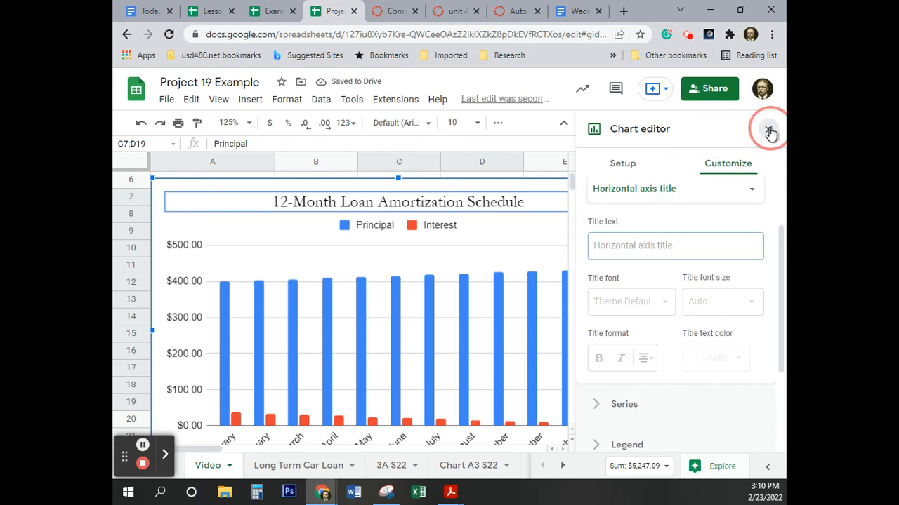
Step: Move the loan amortization chart to its own sheet
left_click(588, 217)
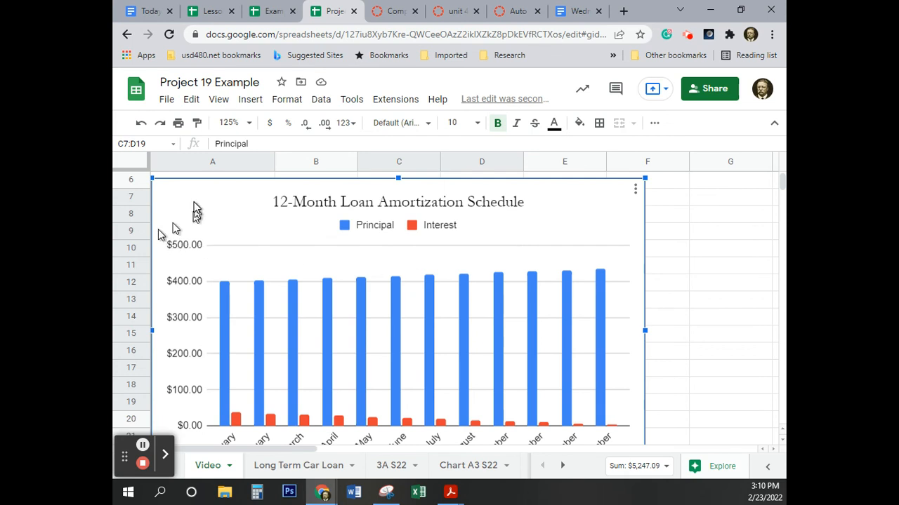
left_click(576, 205)
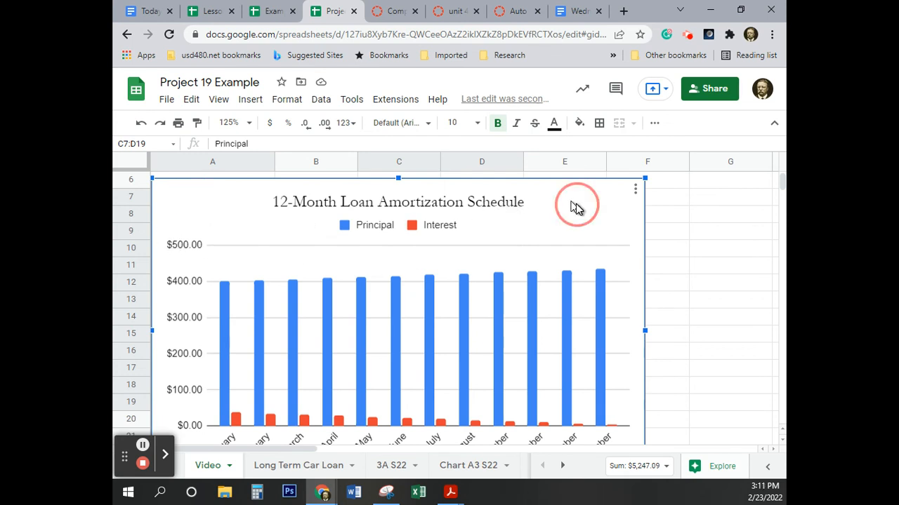
left_click(636, 190)
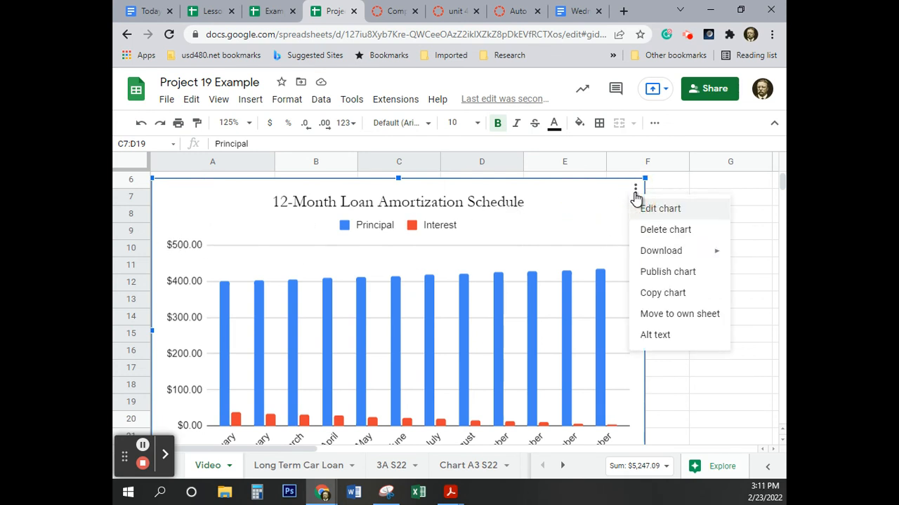
left_click(649, 316)
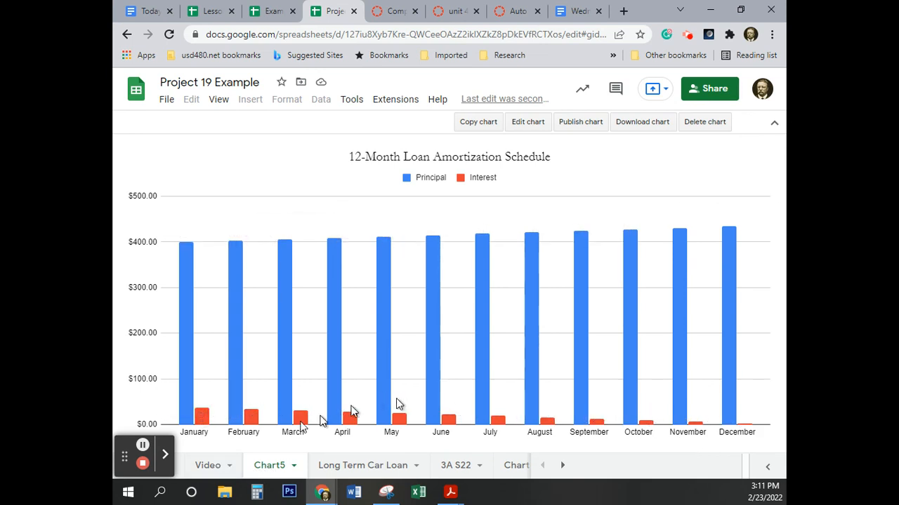
Step: Examine how the monthly principal and interest columns change from January to December in the chart
mouse_move(251, 417)
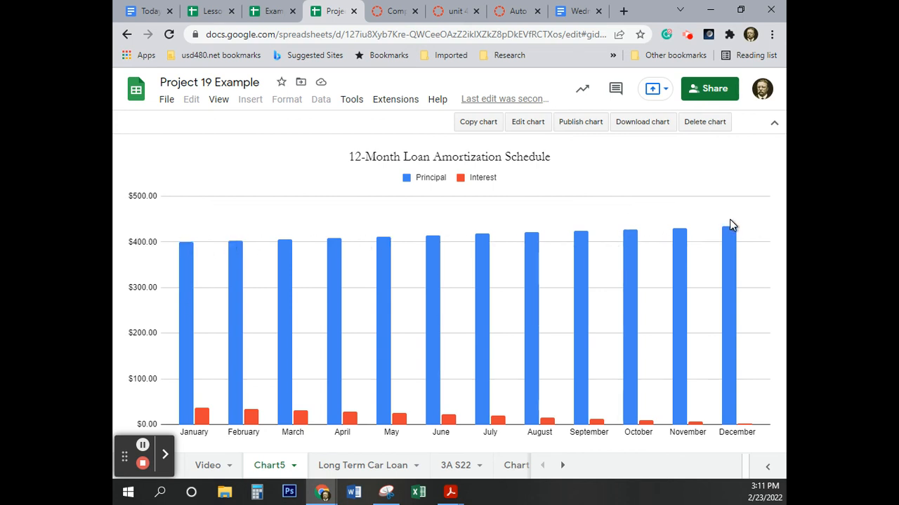
mouse_move(208, 426)
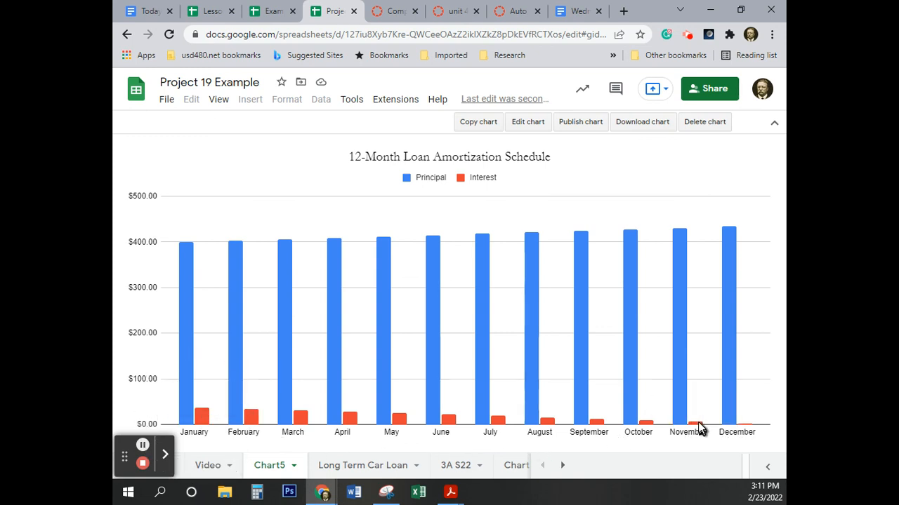
mouse_move(699, 427)
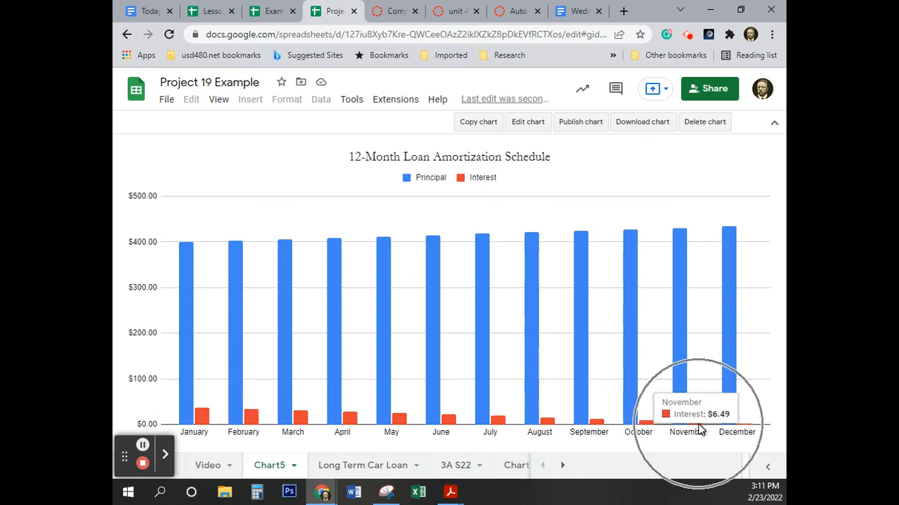
mouse_move(732, 429)
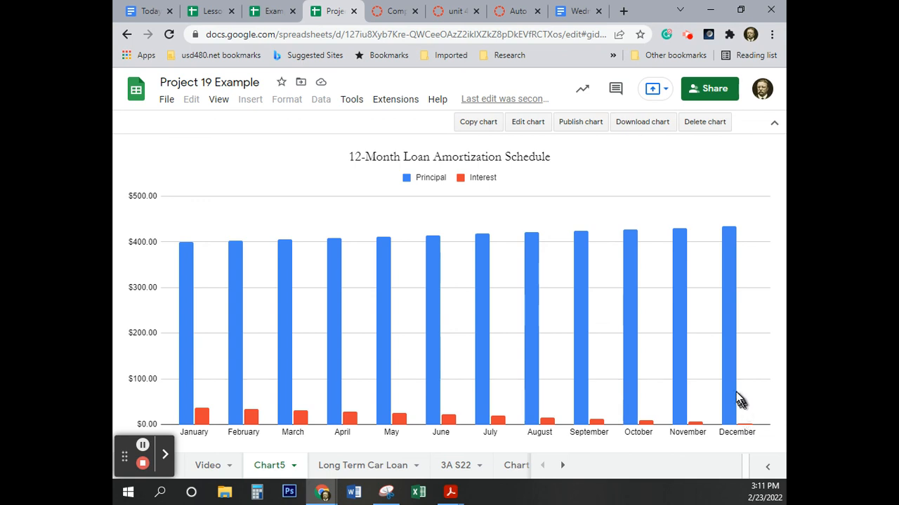
mouse_move(733, 379)
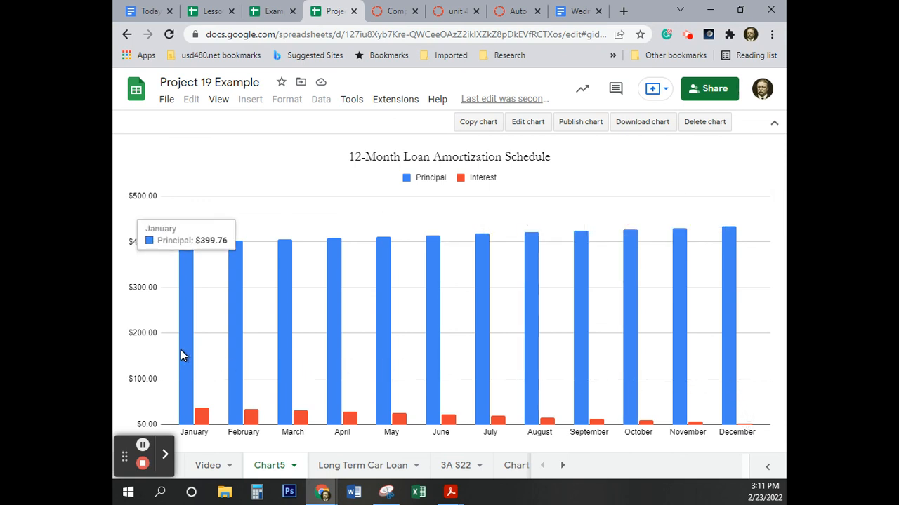
mouse_move(734, 319)
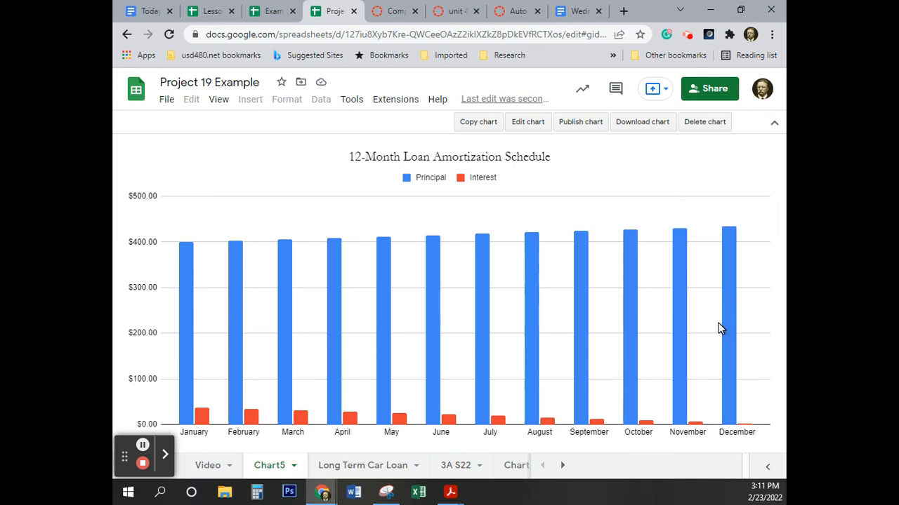
Step: Rename the new chart sheet to "Video Chart"
double_click(267, 466)
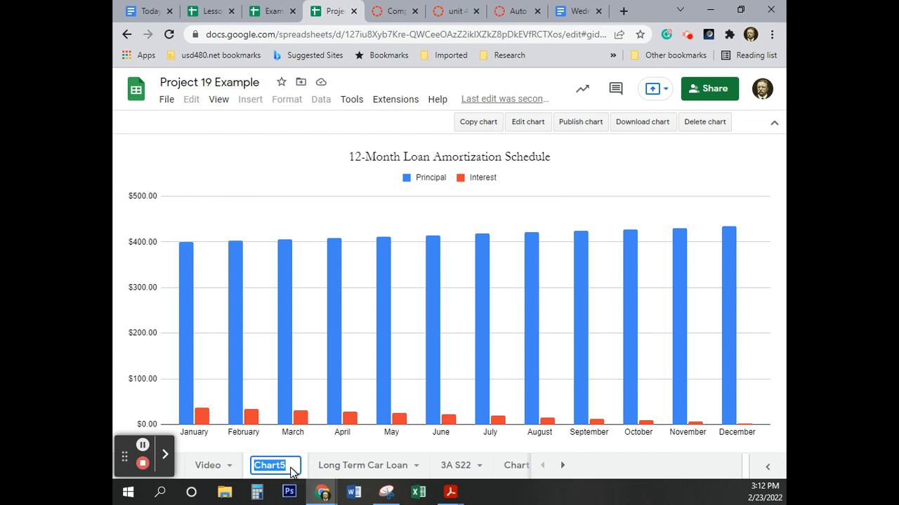
left_click(291, 469)
key("Home")
type("Video")
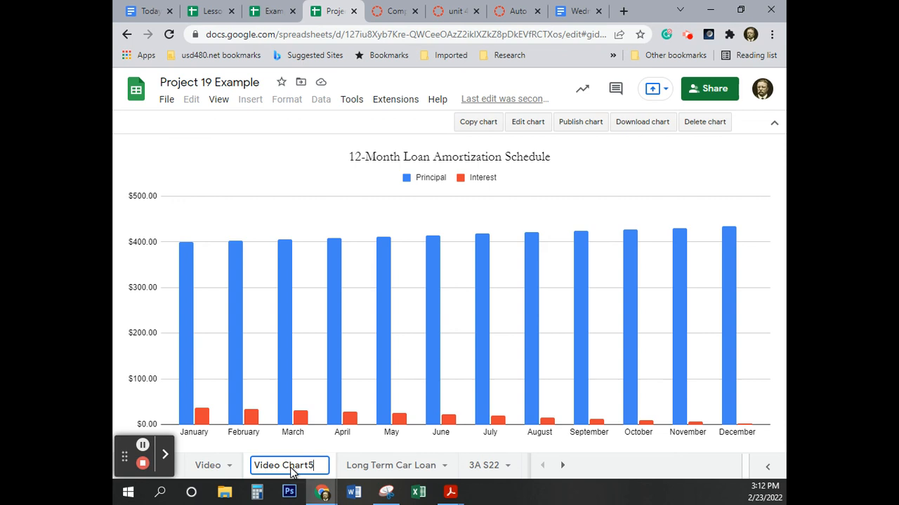
key("BackSpace")
key("Return")
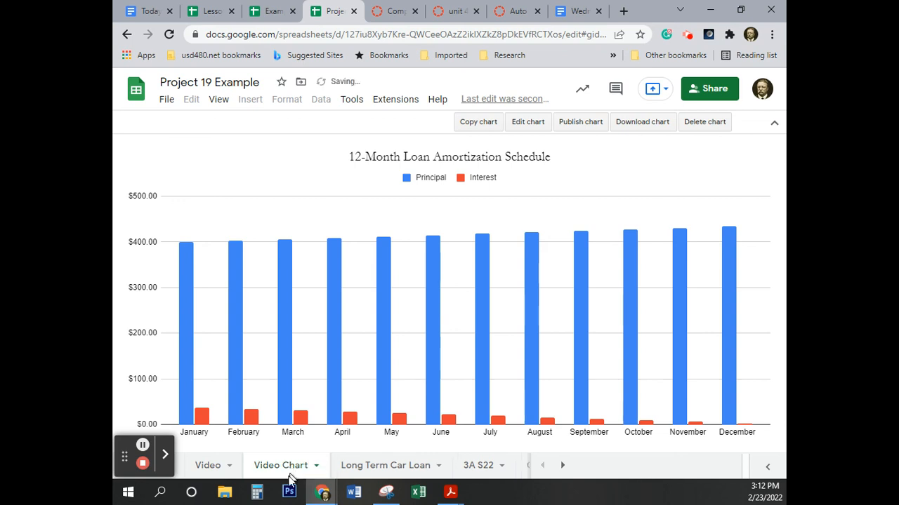
Step: Return to the Video sheet, deselect the chart data range and review the amortization schedule down to its totals
left_click(205, 472)
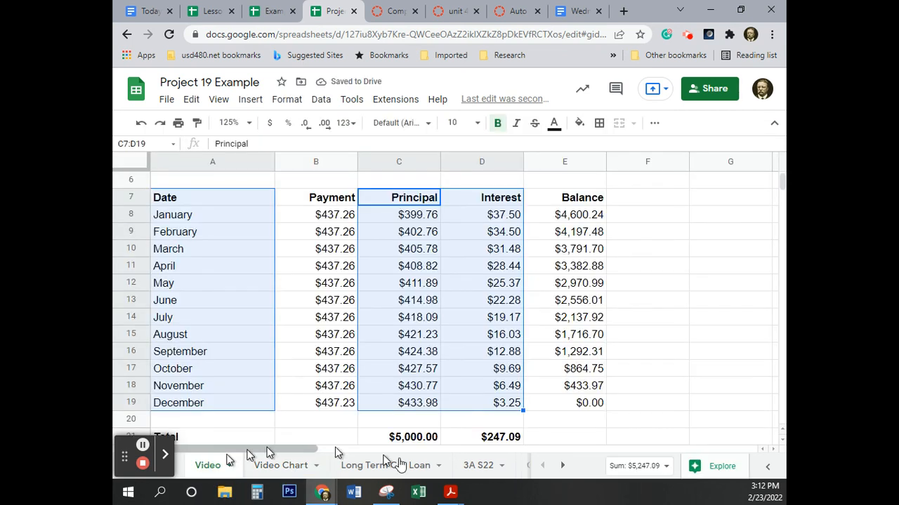
left_click(662, 321)
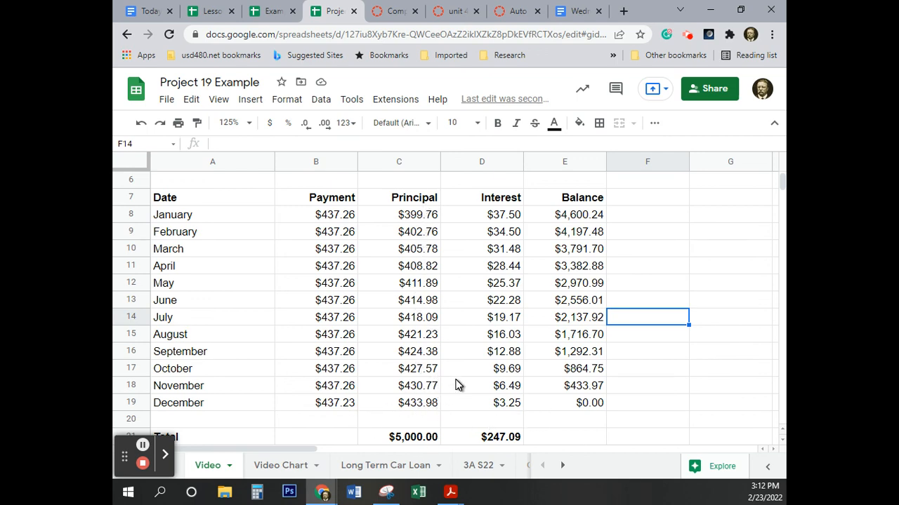
scroll(457, 385, "down", 3)
scroll(457, 385, "up", 5)
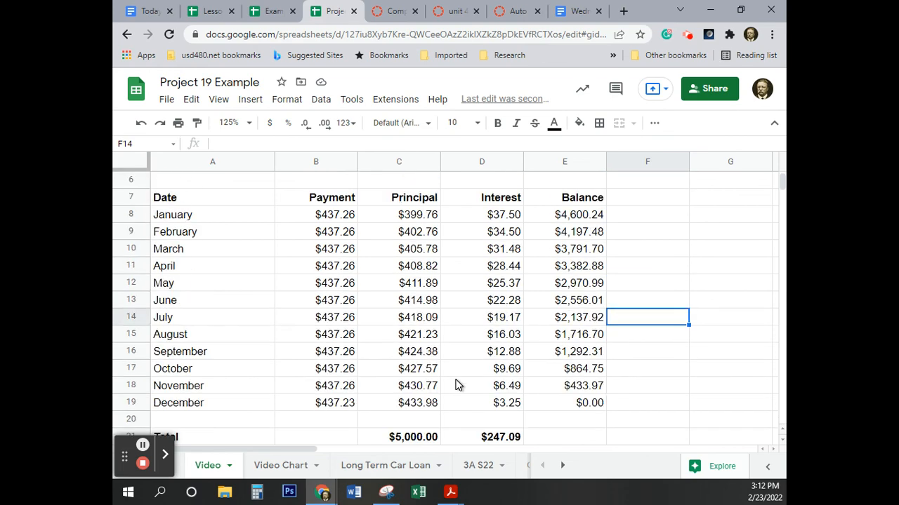